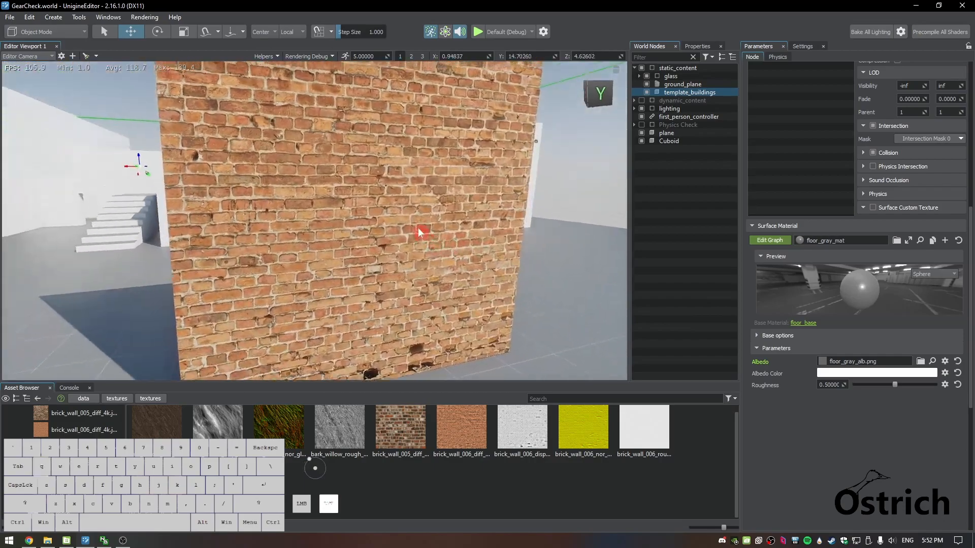
Examine the brick_wall_006 diffuse, displacement, normal and roughness texture assets
{"action": "key", "text": "s"}
{"action": "key", "text": "w"}
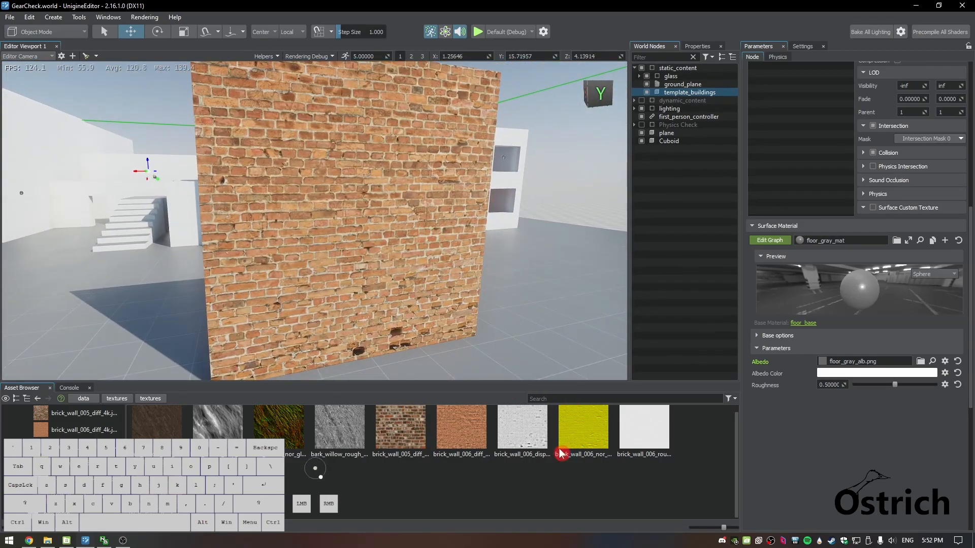
{"action": "left_click_drag", "start_coordinate": [650, 478], "coordinate": [462, 430]}
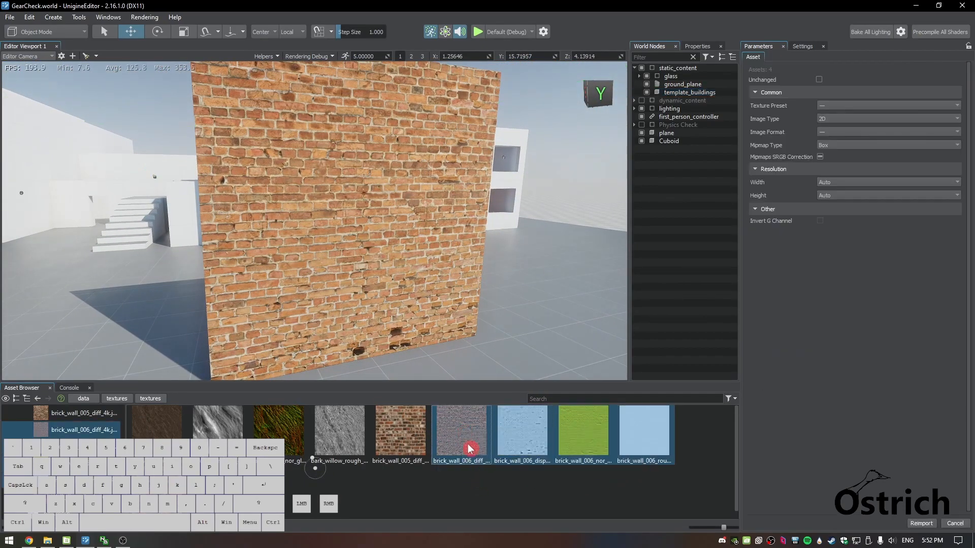
{"action": "left_click", "coordinate": [468, 447]}
{"action": "left_click", "coordinate": [526, 436]}
{"action": "left_click", "coordinate": [584, 435]}
{"action": "left_click", "coordinate": [623, 435]}
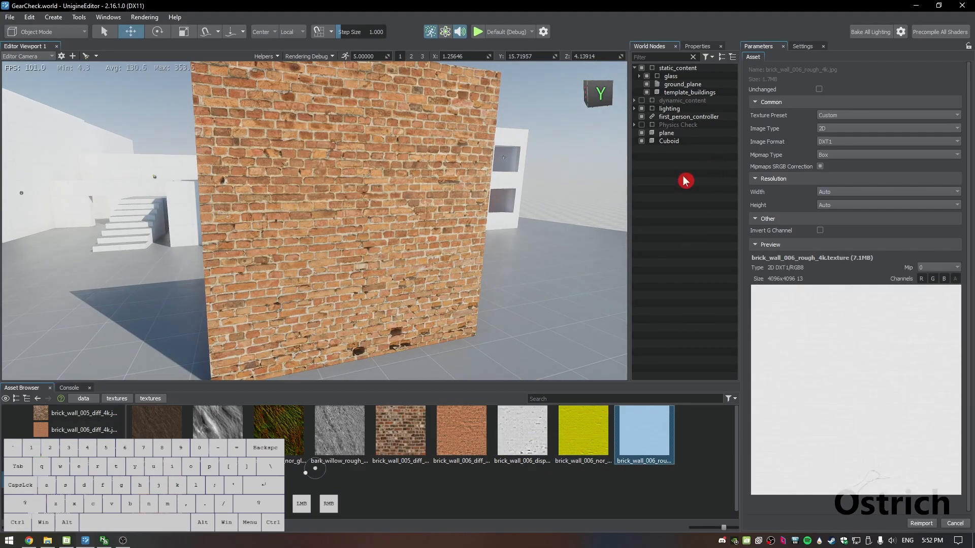
Check the plane's assigned textures, open the mesh_base_0 material asset, and inspect the brick wall up close
{"action": "left_click", "coordinate": [668, 134]}
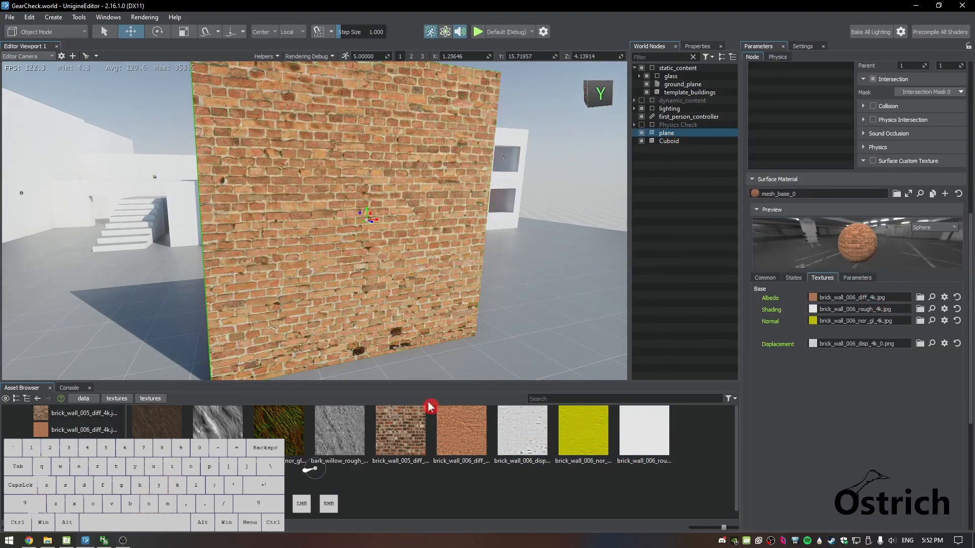
{"action": "left_click", "coordinate": [122, 398]}
{"action": "left_click", "coordinate": [290, 447]}
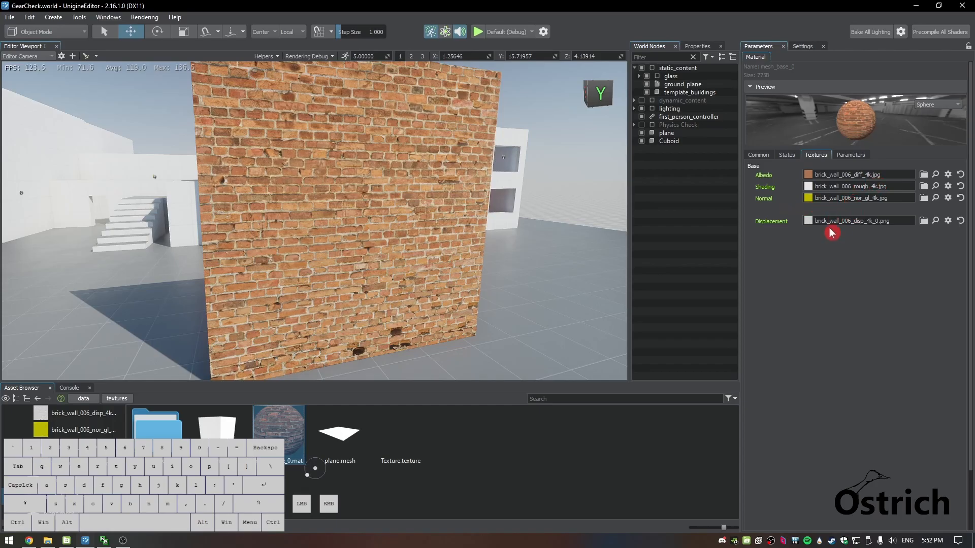
{"action": "key", "text": "w"}
{"action": "right_click_drag", "start_coordinate": [589, 239], "coordinate": [653, 239]}
{"action": "key", "text": "s"}
{"action": "key", "text": "e"}
{"action": "key", "text": "w"}
Turn off Two Sided on the mesh_base_0 material to compare the brick wall's rendering, and turn it back on
{"action": "left_click", "coordinate": [758, 155]}
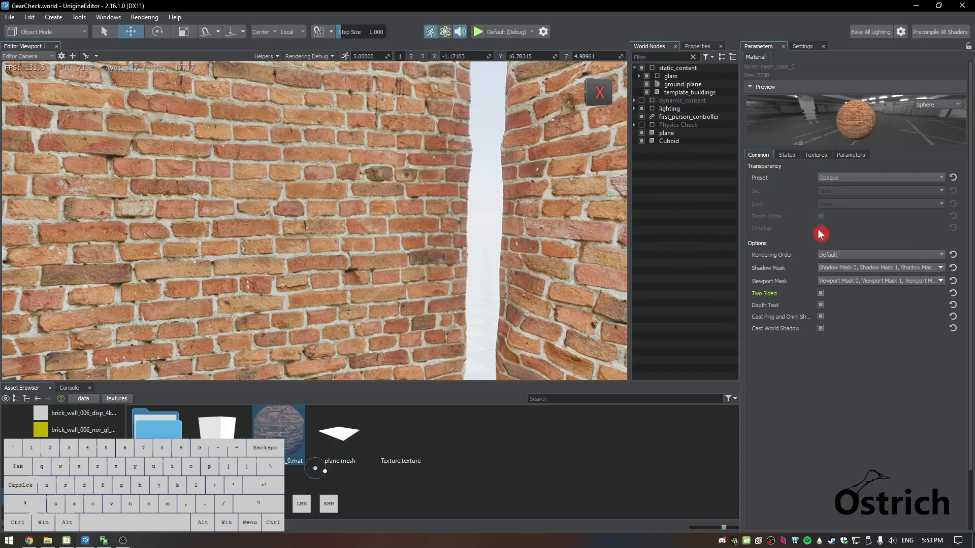
{"action": "left_click", "coordinate": [821, 293]}
{"action": "right_click_drag", "start_coordinate": [446, 292], "coordinate": [444, 291]}
{"action": "key", "text": "w"}
{"action": "left_click", "coordinate": [821, 294]}
{"action": "key", "text": "w"}
{"action": "right_click_drag", "start_coordinate": [356, 284], "coordinate": [250, 311]}
{"action": "key", "text": "s"}
{"action": "key", "text": "d"}
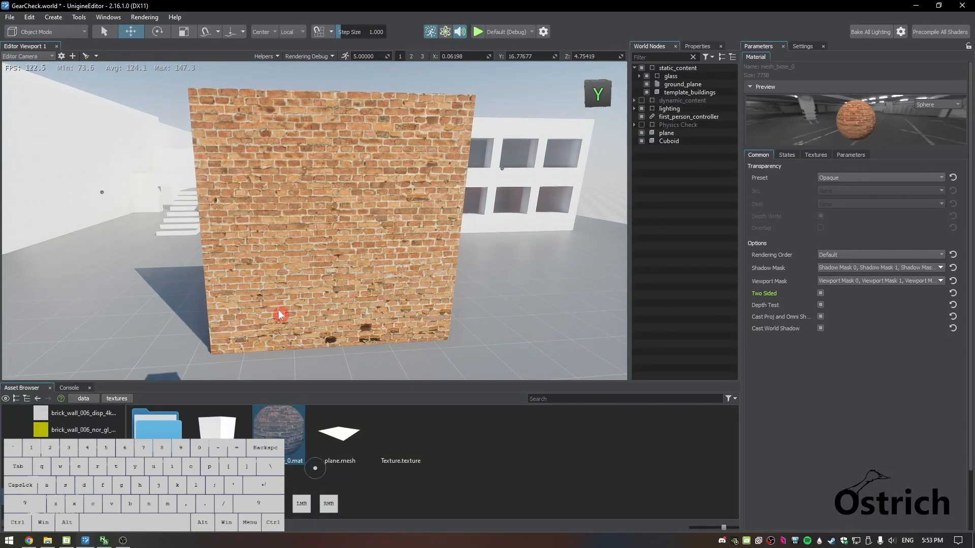
Review the mesh_base_0 material's states, textures, parameters and common options
{"action": "left_click", "coordinate": [787, 156]}
{"action": "left_click", "coordinate": [815, 155]}
{"action": "left_click", "coordinate": [786, 157]}
{"action": "scroll", "coordinate": [803, 370], "scroll_direction": "down", "scroll_amount": 3}
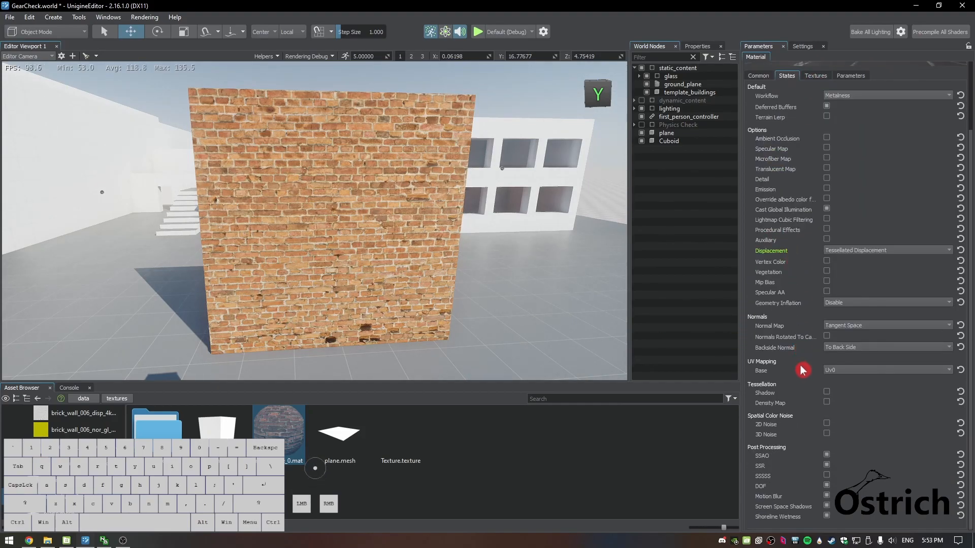
{"action": "scroll", "coordinate": [801, 273], "scroll_direction": "up", "scroll_amount": 2}
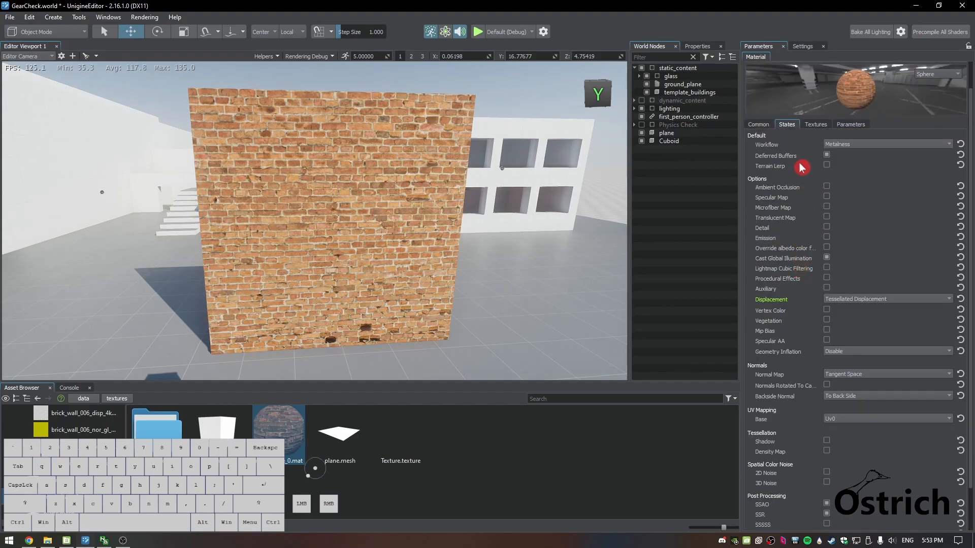
{"action": "scroll", "coordinate": [802, 168], "scroll_direction": "up", "scroll_amount": 1}
{"action": "left_click", "coordinate": [818, 160]}
{"action": "left_click", "coordinate": [844, 158]}
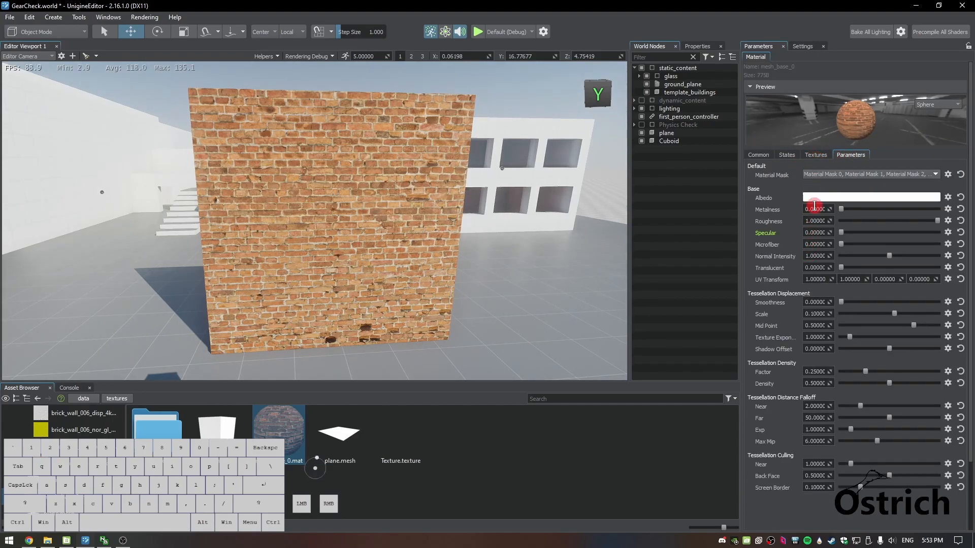
{"action": "left_click", "coordinate": [819, 175]}
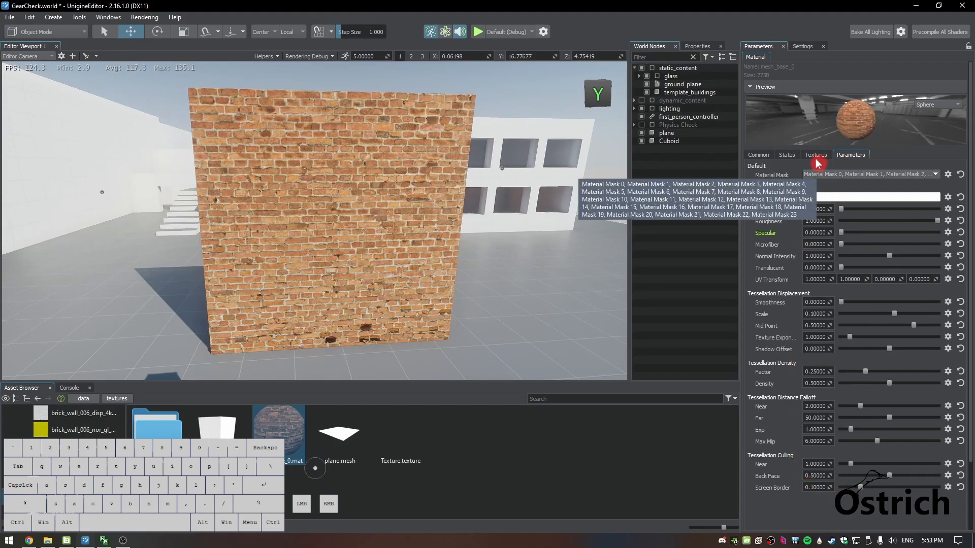
{"action": "left_click", "coordinate": [815, 155]}
{"action": "left_click", "coordinate": [770, 154]}
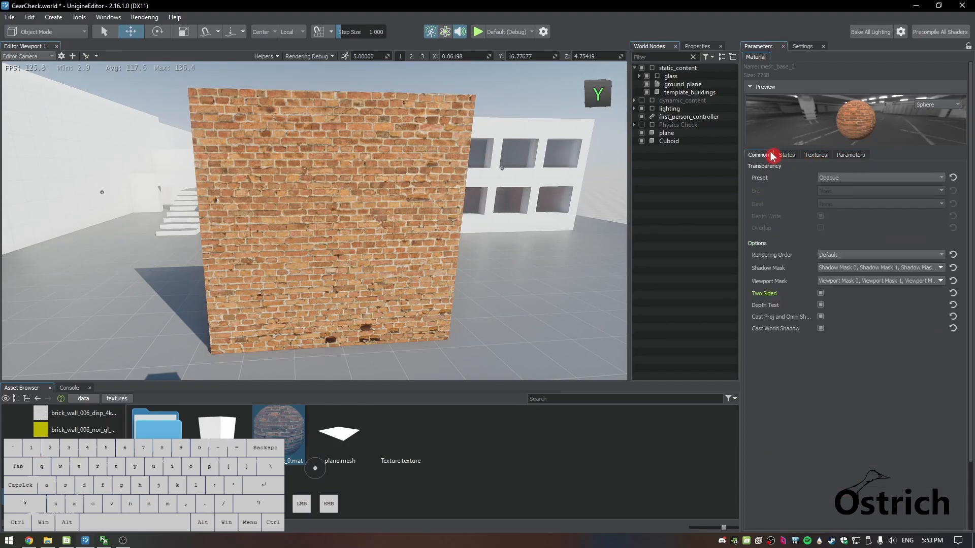
Create a new material graph in the textures folder and name it PBR
{"action": "left_click", "coordinate": [657, 133]}
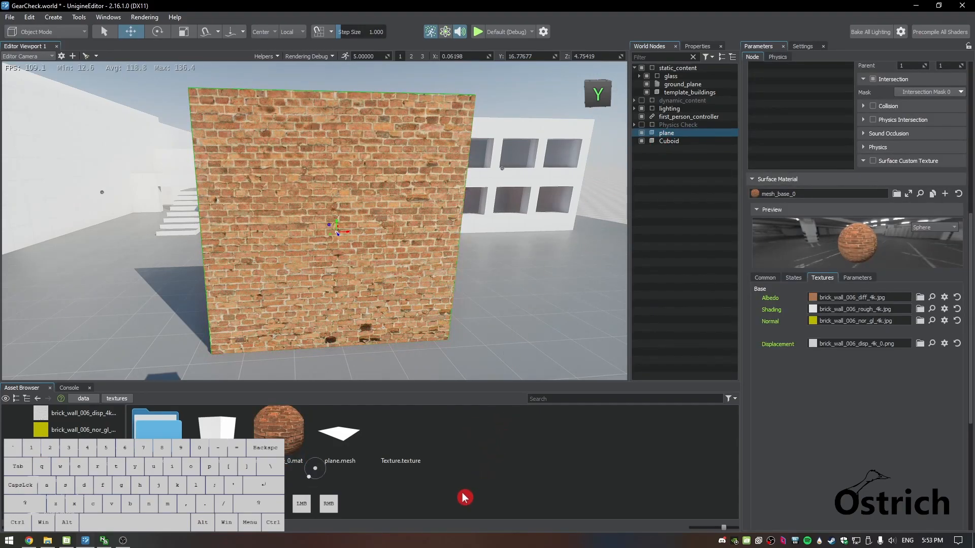
{"action": "right_click", "coordinate": [331, 488]}
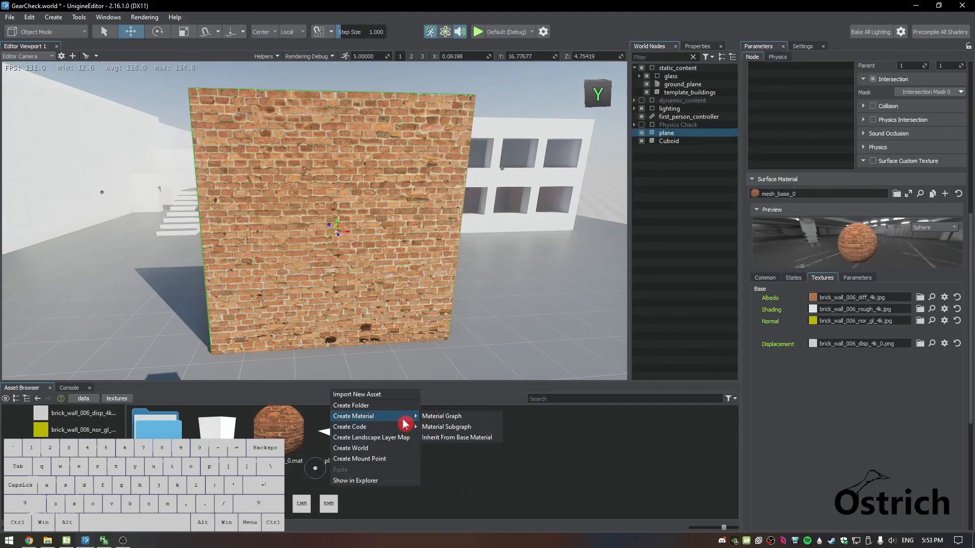
{"action": "right_click", "coordinate": [551, 456]}
{"action": "right_click", "coordinate": [496, 423]}
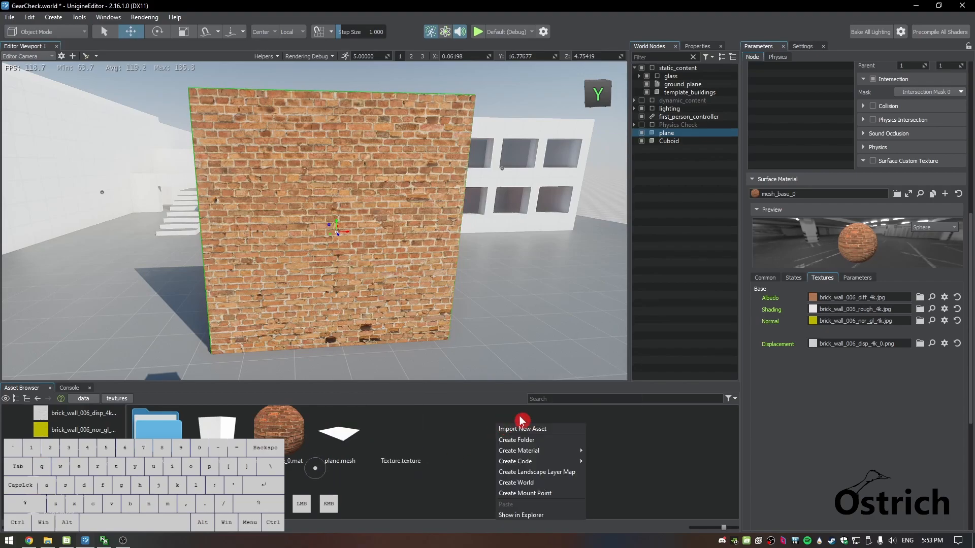
{"action": "mouse_move", "coordinate": [579, 451]}
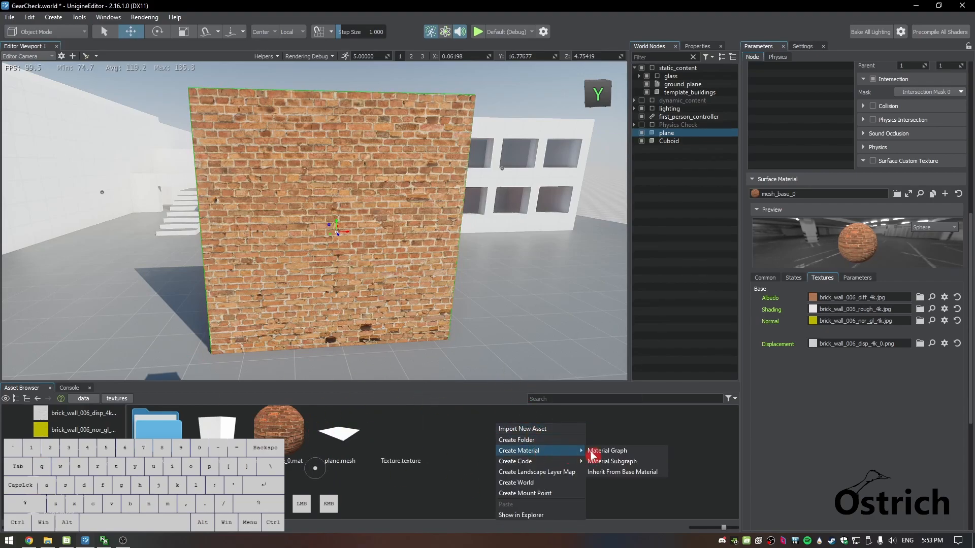
{"action": "left_click", "coordinate": [630, 451]}
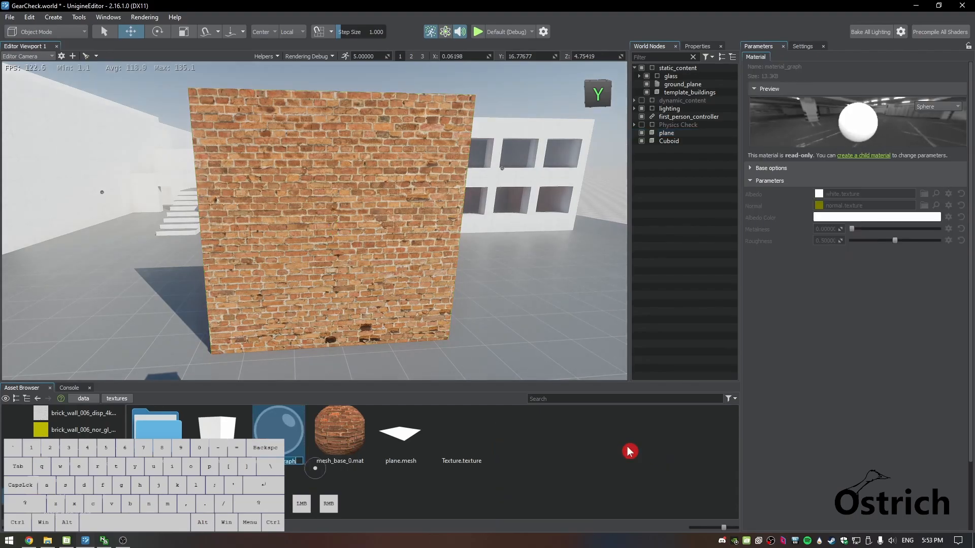
{"action": "type", "text": "PBR"}
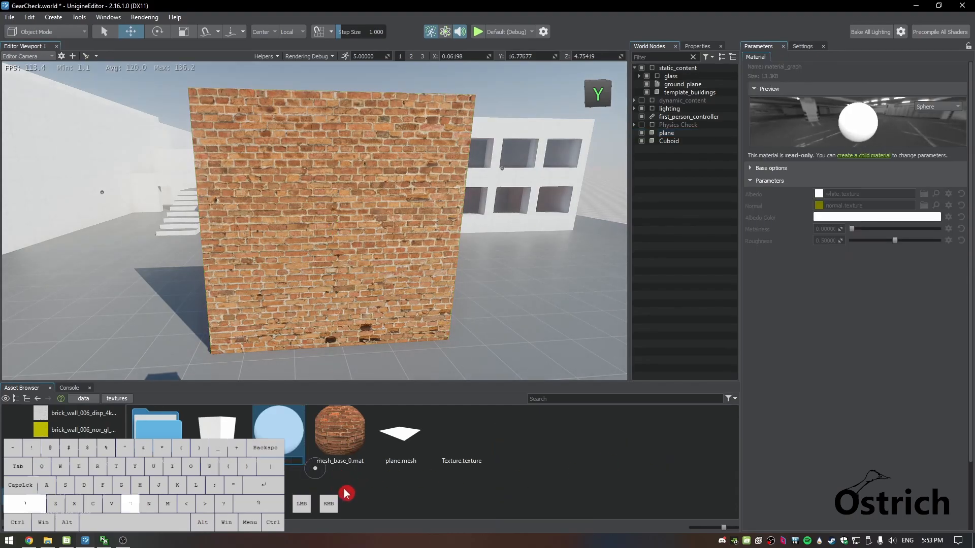
{"action": "key", "text": "Return"}
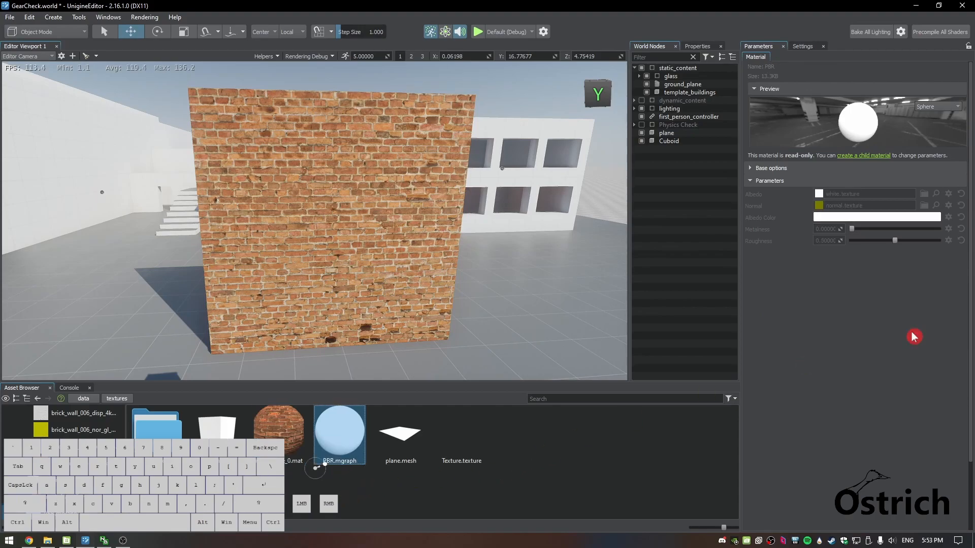
Open the PBR material graph and examine its default node network
{"action": "double_click", "coordinate": [352, 435]}
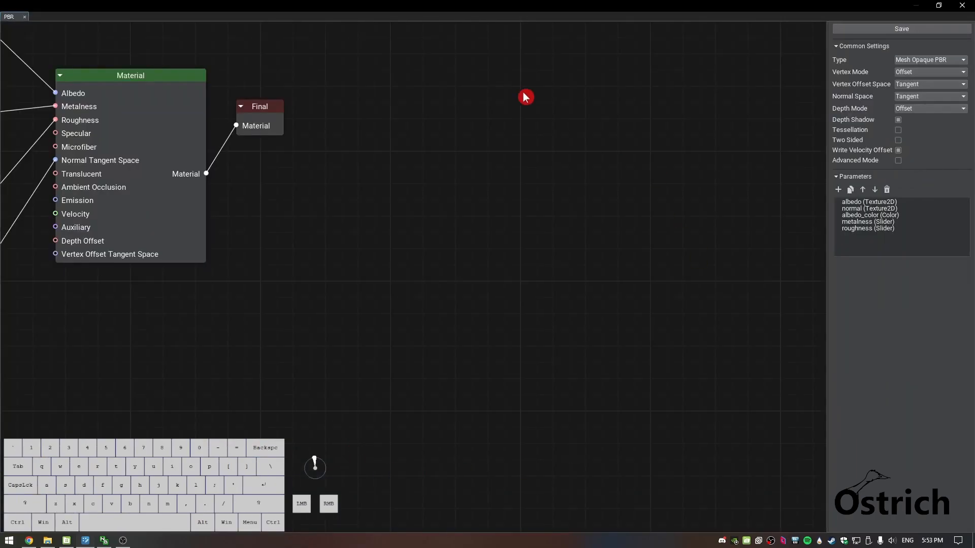
{"action": "left_click_drag", "start_coordinate": [295, 316], "coordinate": [508, 300]}
{"action": "scroll", "coordinate": [254, 327], "scroll_direction": "down", "scroll_amount": 2}
{"action": "middle_click_drag", "start_coordinate": [356, 278], "coordinate": [571, 362]}
{"action": "scroll", "coordinate": [579, 330], "scroll_direction": "down", "scroll_amount": 3}
{"action": "scroll", "coordinate": [558, 318], "scroll_direction": "up", "scroll_amount": 1}
{"action": "right_click", "coordinate": [560, 227]}
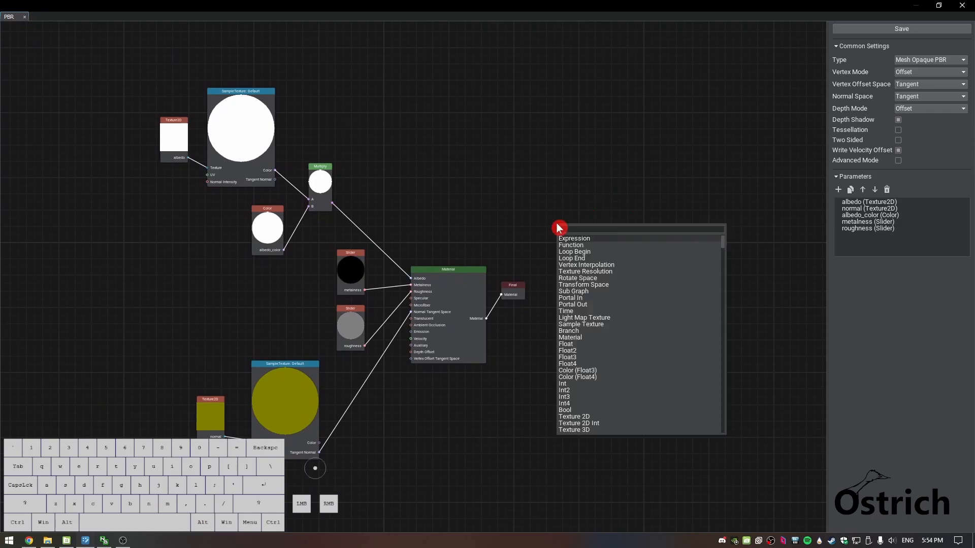
{"action": "left_click", "coordinate": [561, 188]}
{"action": "left_click_drag", "start_coordinate": [605, 147], "coordinate": [616, 219]}
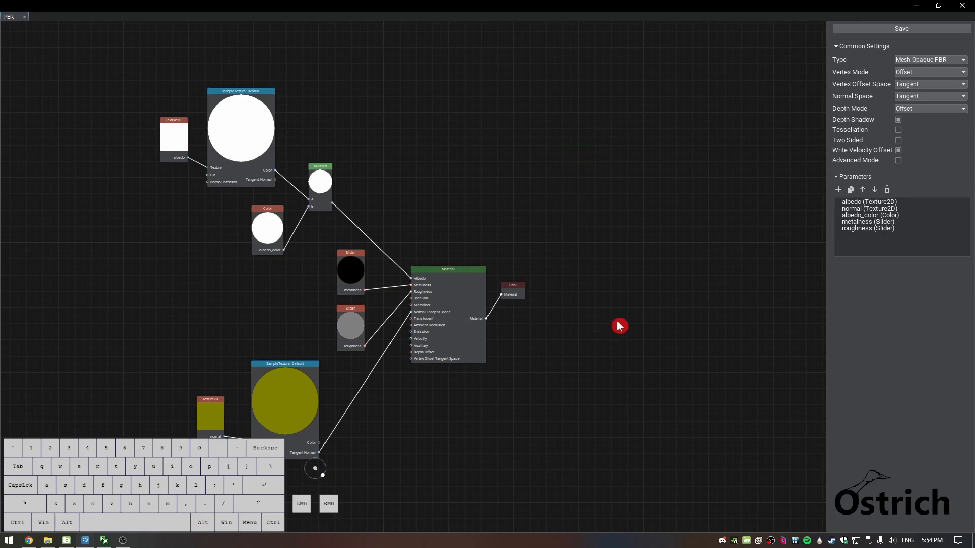
{"action": "scroll", "coordinate": [614, 325], "scroll_direction": "up", "scroll_amount": 1}
{"action": "scroll", "coordinate": [614, 324], "scroll_direction": "down", "scroll_amount": 2}
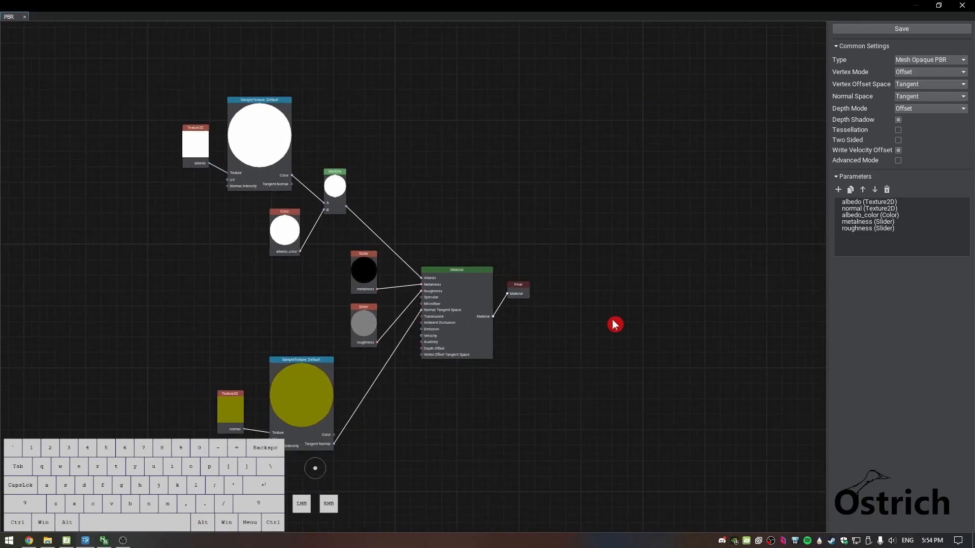
{"action": "scroll", "coordinate": [614, 324], "scroll_direction": "up", "scroll_amount": 2}
{"action": "scroll", "coordinate": [614, 324], "scroll_direction": "down", "scroll_amount": 2}
{"action": "scroll", "coordinate": [615, 325], "scroll_direction": "up", "scroll_amount": 1}
{"action": "scroll", "coordinate": [615, 325], "scroll_direction": "down", "scroll_amount": 1}
{"action": "scroll", "coordinate": [615, 324], "scroll_direction": "up", "scroll_amount": 1}
{"action": "scroll", "coordinate": [615, 324], "scroll_direction": "up", "scroll_amount": 1}
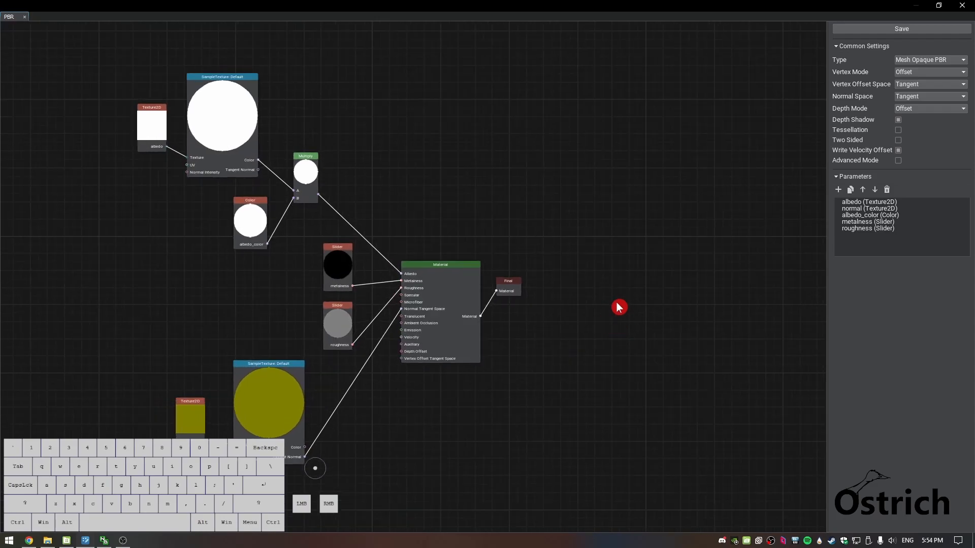
{"action": "middle_click_drag", "start_coordinate": [616, 300], "coordinate": [705, 353]}
{"action": "scroll", "coordinate": [720, 359], "scroll_direction": "down", "scroll_amount": 1}
{"action": "scroll", "coordinate": [720, 355], "scroll_direction": "up", "scroll_amount": 1}
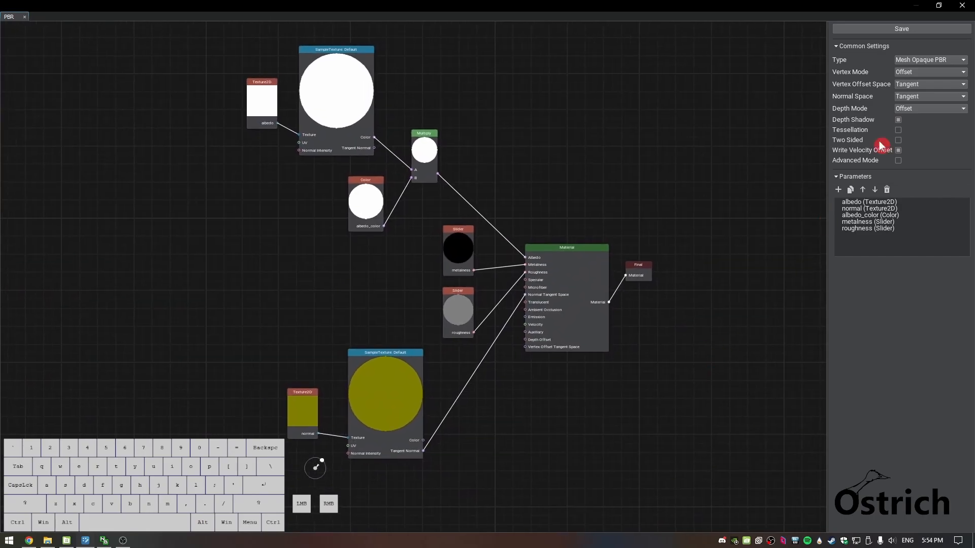
Shrink the material graph window and position it so the PBR material's parameters are visible beside it
{"action": "left_click", "coordinate": [938, 5]}
{"action": "left_click_drag", "start_coordinate": [630, 77], "coordinate": [449, 83]}
{"action": "middle_click_drag", "start_coordinate": [388, 279], "coordinate": [235, 275]}
{"action": "scroll", "coordinate": [241, 278], "scroll_direction": "down", "scroll_amount": 1}
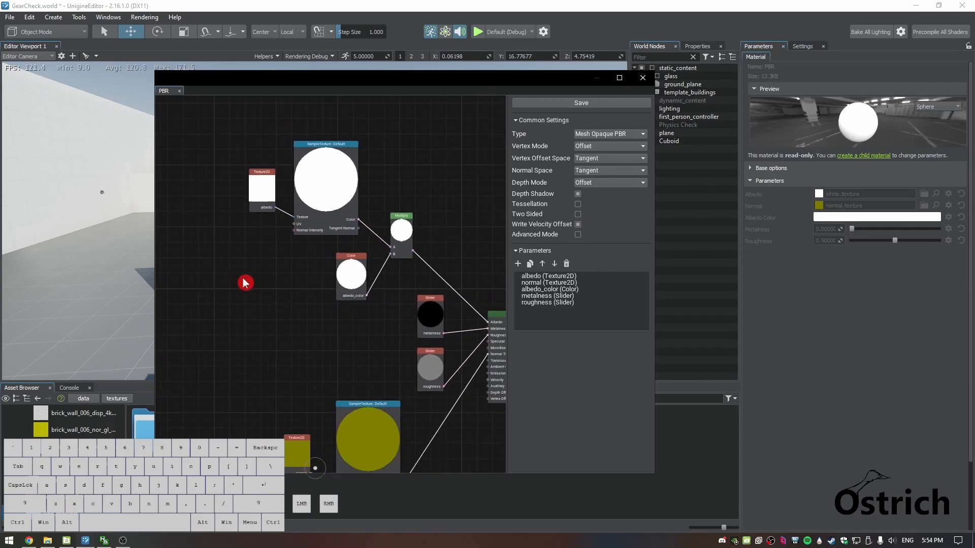
{"action": "scroll", "coordinate": [293, 314], "scroll_direction": "up", "scroll_amount": 2}
Compare the graph's albedo texture node and its metalness and roughness slider parameters with the PBR material's properties
{"action": "left_click", "coordinate": [245, 182]}
{"action": "left_click", "coordinate": [849, 199]}
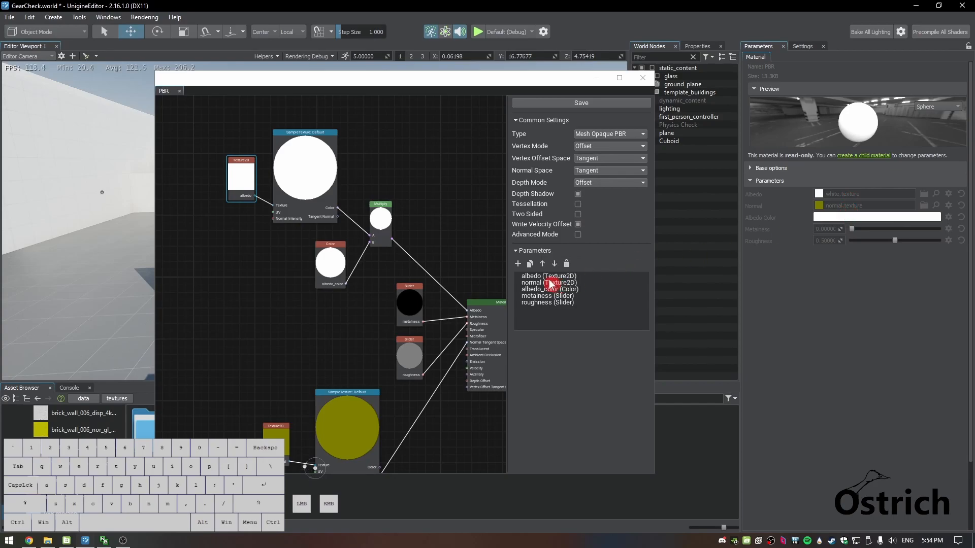
{"action": "left_click", "coordinate": [556, 295]}
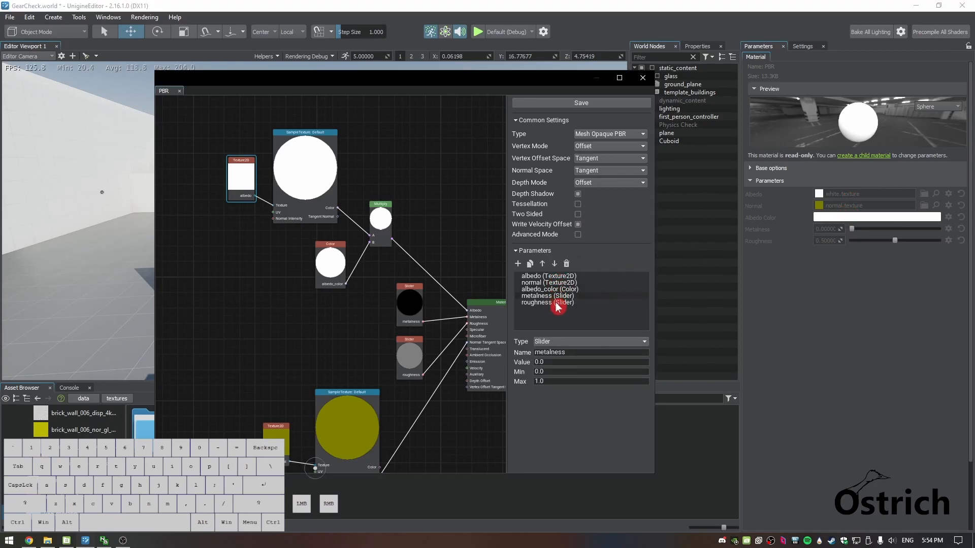
{"action": "left_click", "coordinate": [771, 199]}
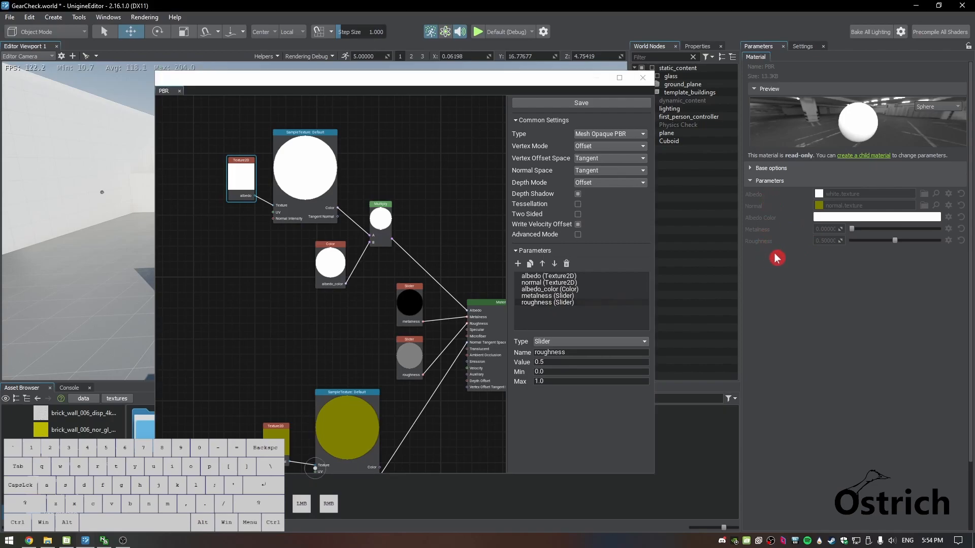
{"action": "left_click", "coordinate": [622, 483]}
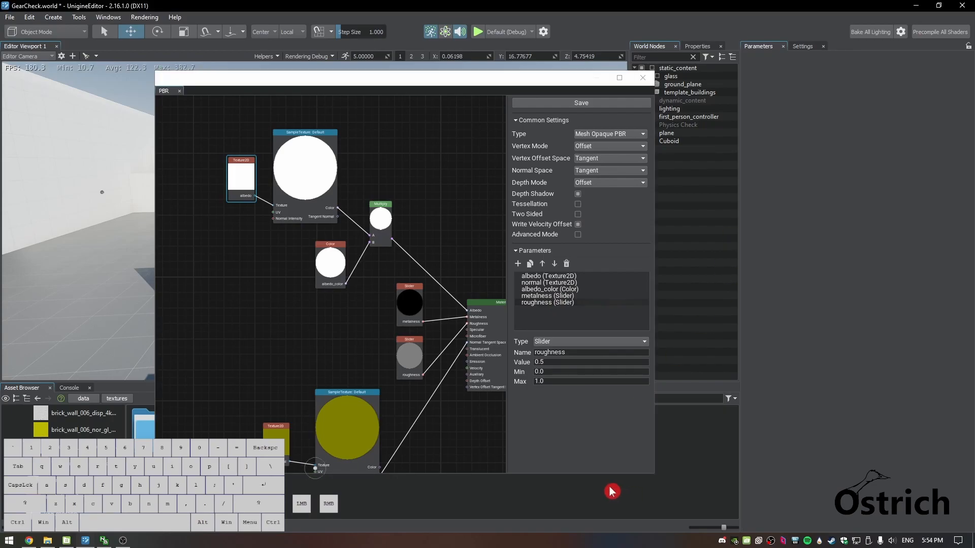
Close the material graph editor and create a child material from the PBR graph
{"action": "left_click", "coordinate": [642, 78]}
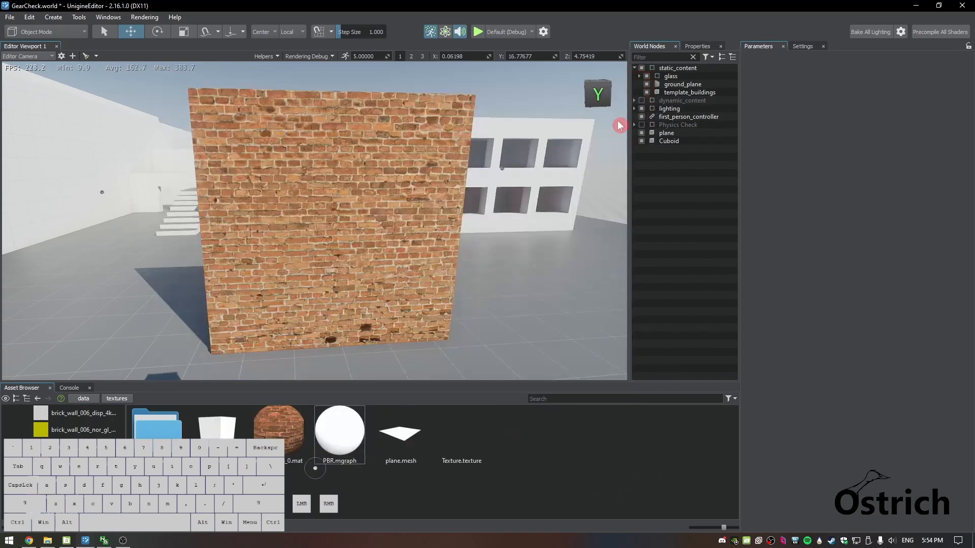
{"action": "left_click", "coordinate": [333, 441]}
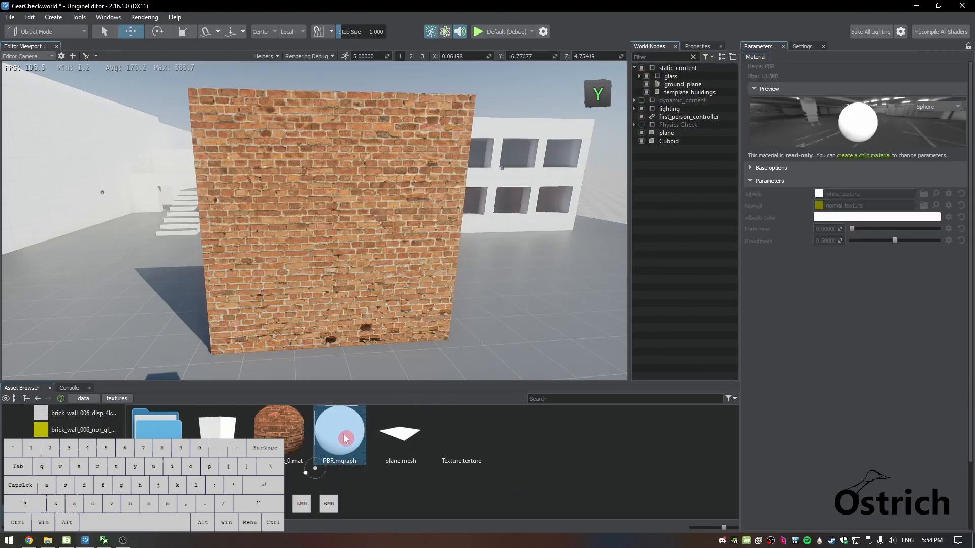
{"action": "left_click", "coordinate": [856, 157]}
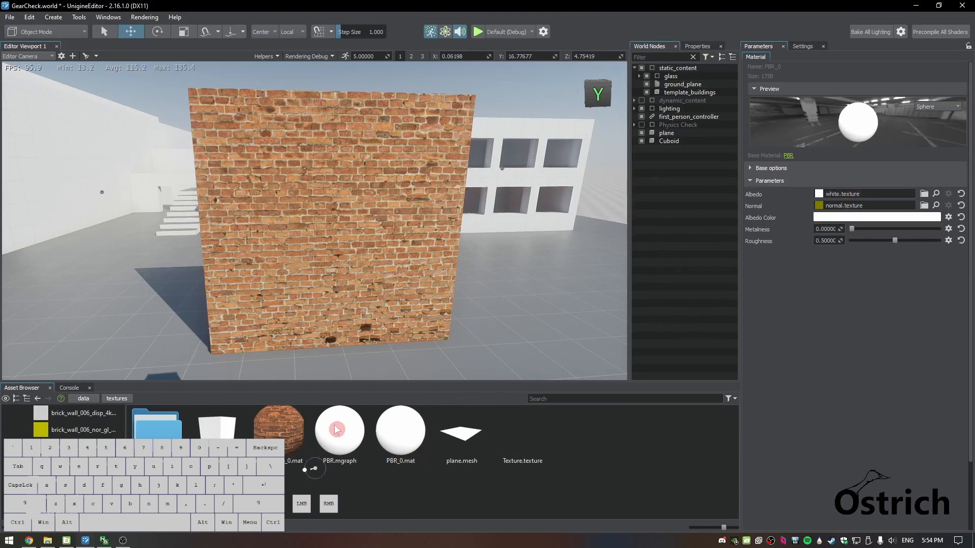
Reopen the PBR material graph in the graph editor
{"action": "left_click", "coordinate": [361, 432]}
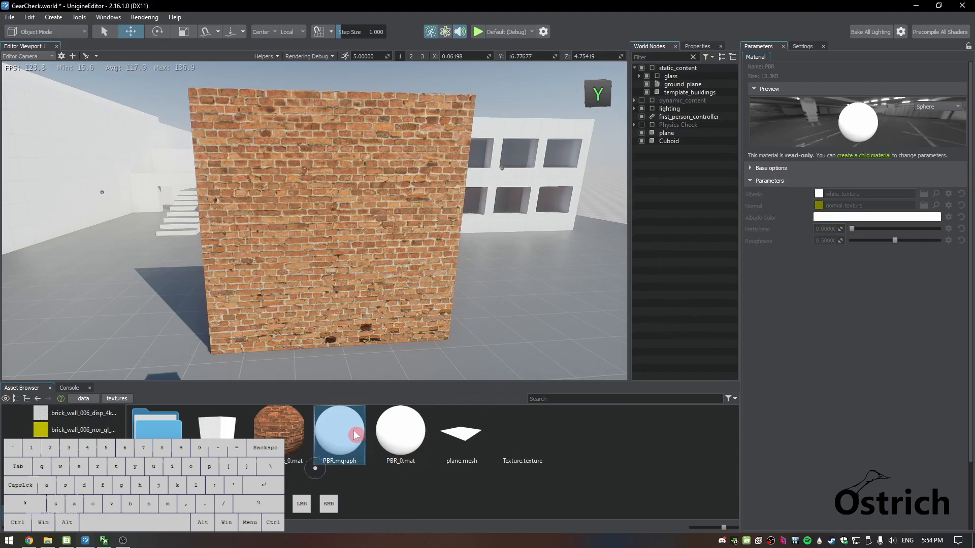
{"action": "double_click", "coordinate": [354, 435]}
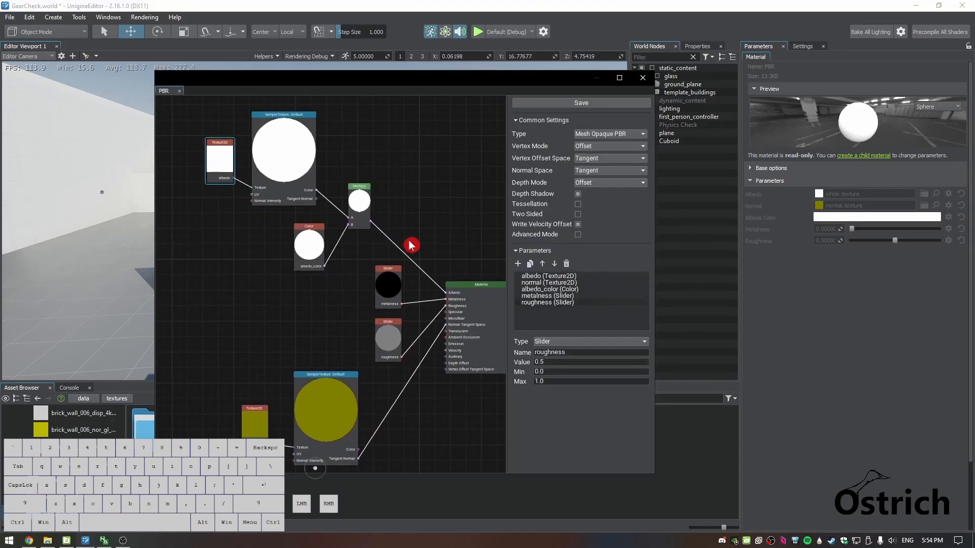
Maximize the graph editor and move the albedo texture, color and Multiply nodes well away from the Material node
{"action": "mouse_move", "coordinate": [320, 80]}
{"action": "left_mouse_down"}
{"action": "mouse_move", "coordinate": [464, 71]}
{"action": "mouse_move", "coordinate": [327, 66]}
{"action": "mouse_move", "coordinate": [321, 77]}
{"action": "left_mouse_up"}
{"action": "left_click", "coordinate": [619, 77]}
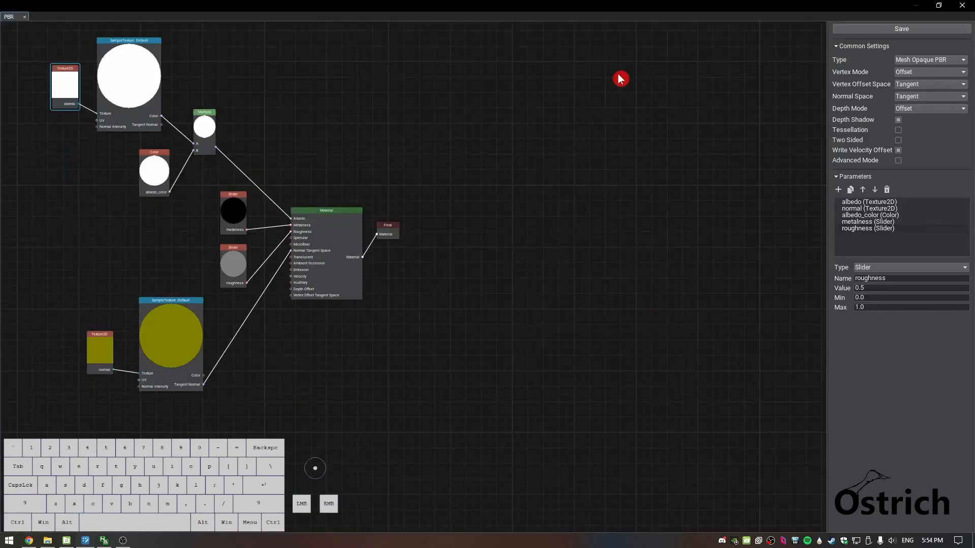
{"action": "middle_click_drag", "start_coordinate": [369, 130], "coordinate": [473, 157]}
{"action": "scroll", "coordinate": [475, 167], "scroll_direction": "up", "scroll_amount": 2}
{"action": "middle_click_drag", "start_coordinate": [394, 154], "coordinate": [625, 238]}
{"action": "left_click_drag", "start_coordinate": [261, 88], "coordinate": [497, 315]}
{"action": "left_click_drag", "start_coordinate": [421, 171], "coordinate": [160, 115]}
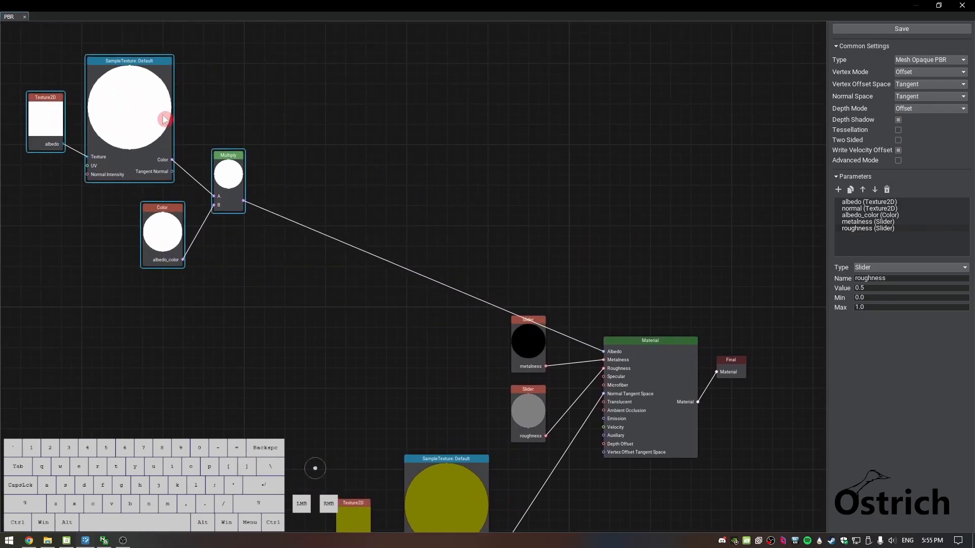
Delete the link from Multiply to the Material's Albedo input and connect a new Portal In node to the Multiply output
{"action": "left_click", "coordinate": [354, 247]}
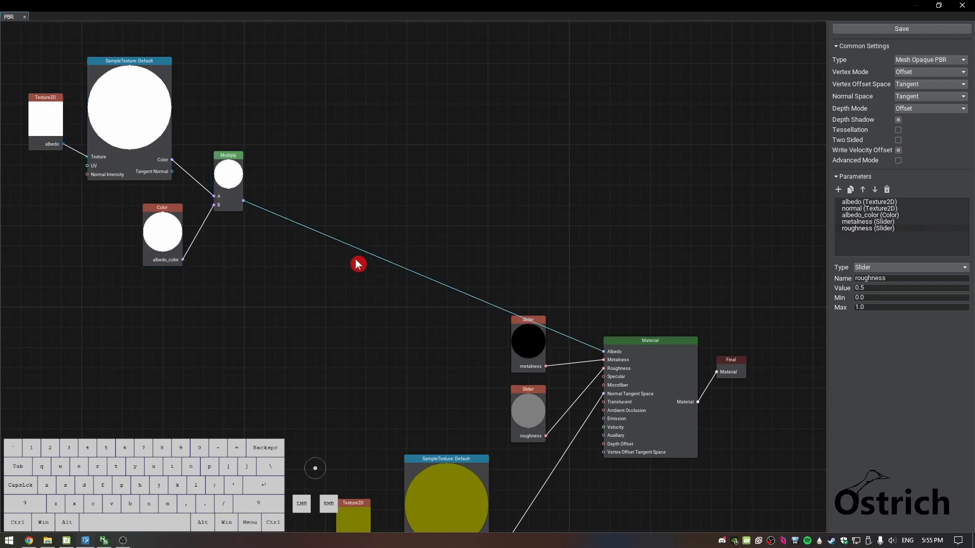
{"action": "key", "text": "Delete"}
{"action": "left_click_drag", "start_coordinate": [244, 201], "coordinate": [273, 203]}
{"action": "type", "text": "por"}
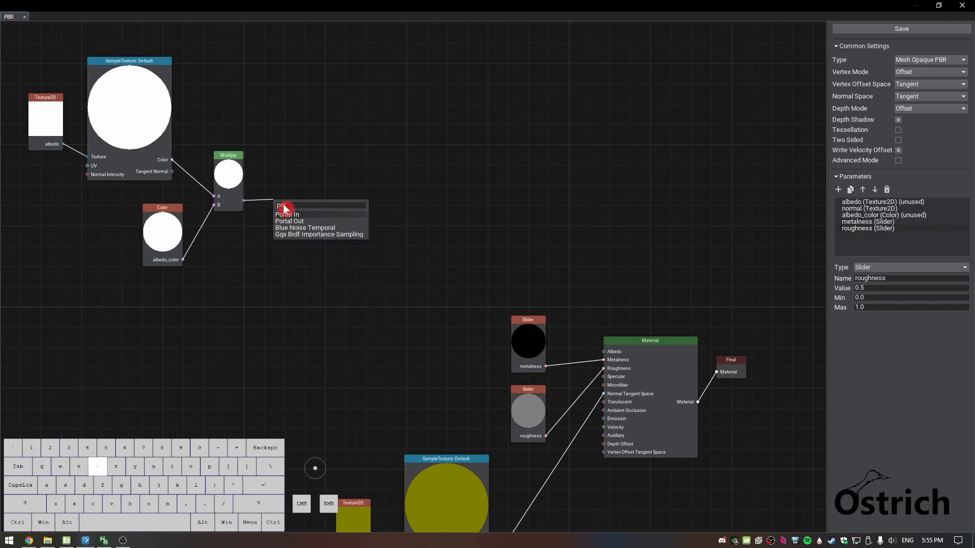
{"action": "key", "text": "Return"}
{"action": "mouse_move", "coordinate": [300, 213]}
{"action": "left_mouse_down"}
{"action": "mouse_move", "coordinate": [282, 197]}
{"action": "mouse_move", "coordinate": [301, 205]}
{"action": "left_mouse_up"}
Name the Portal In node Albedo and set its color to #414245, sampled from the Multiply node's body
{"action": "left_click", "coordinate": [286, 202]}
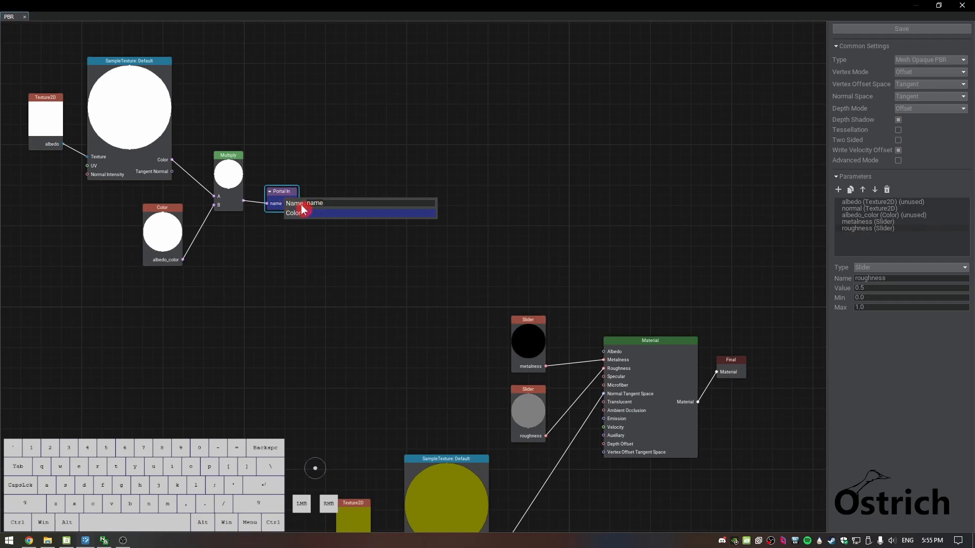
{"action": "type", "text": "Albedo"}
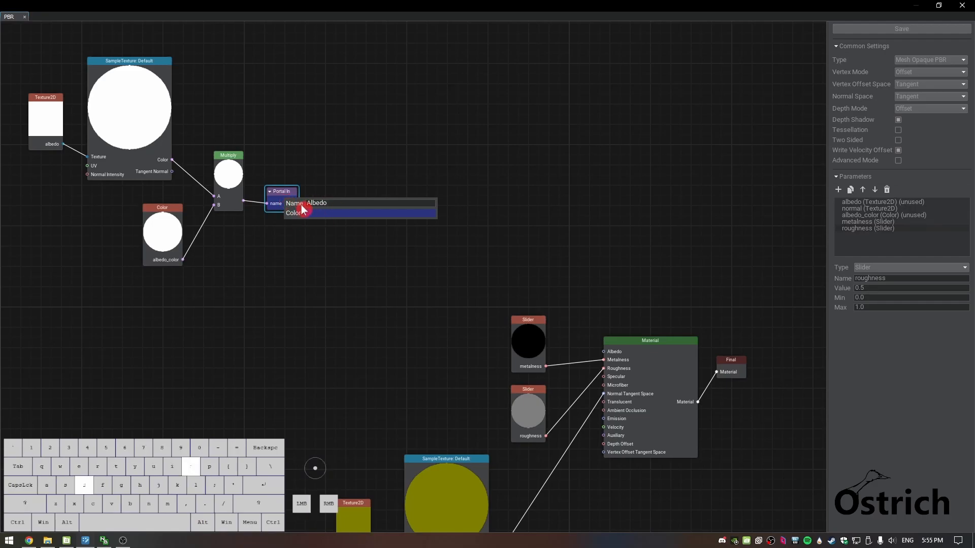
{"action": "left_click", "coordinate": [320, 213]}
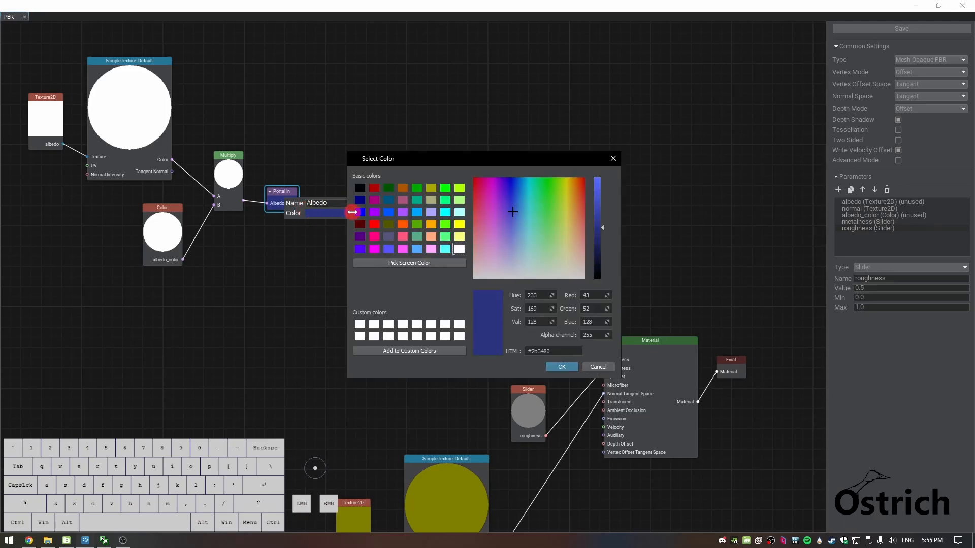
{"action": "left_click", "coordinate": [436, 263]}
{"action": "left_click", "coordinate": [228, 203]}
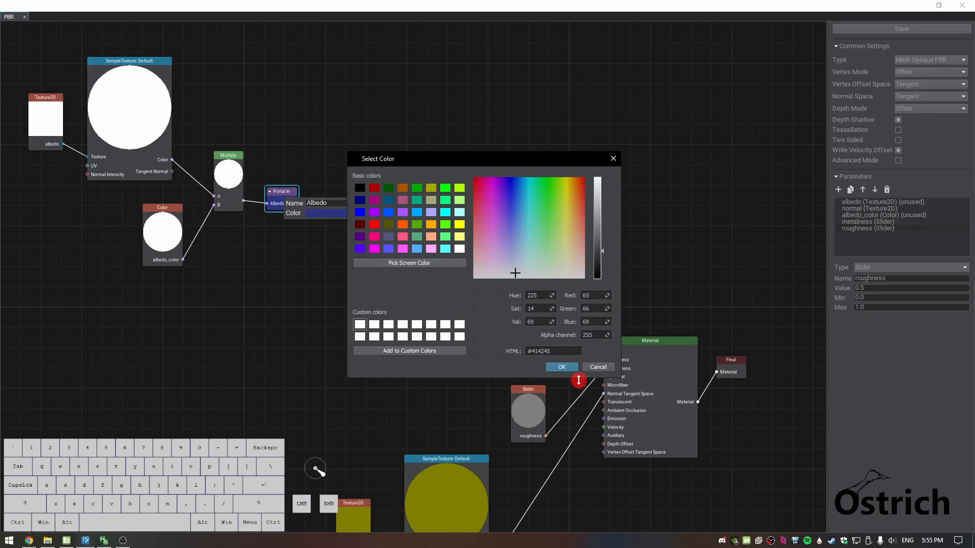
{"action": "left_click", "coordinate": [562, 367]}
{"action": "left_click", "coordinate": [263, 211]}
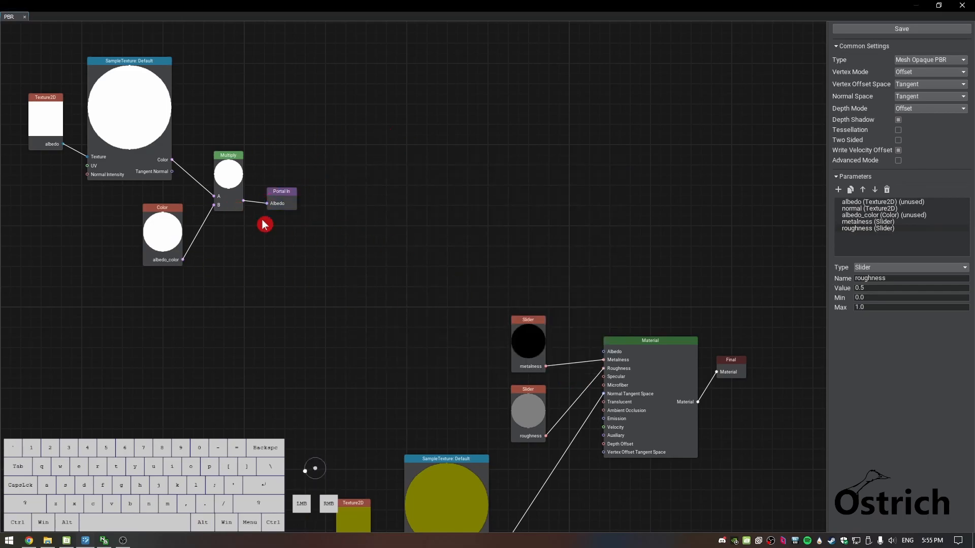
Collapse the Portal In and metalness slider nodes, placing the portal closer to the Multiply node
{"action": "left_click", "coordinate": [278, 192]}
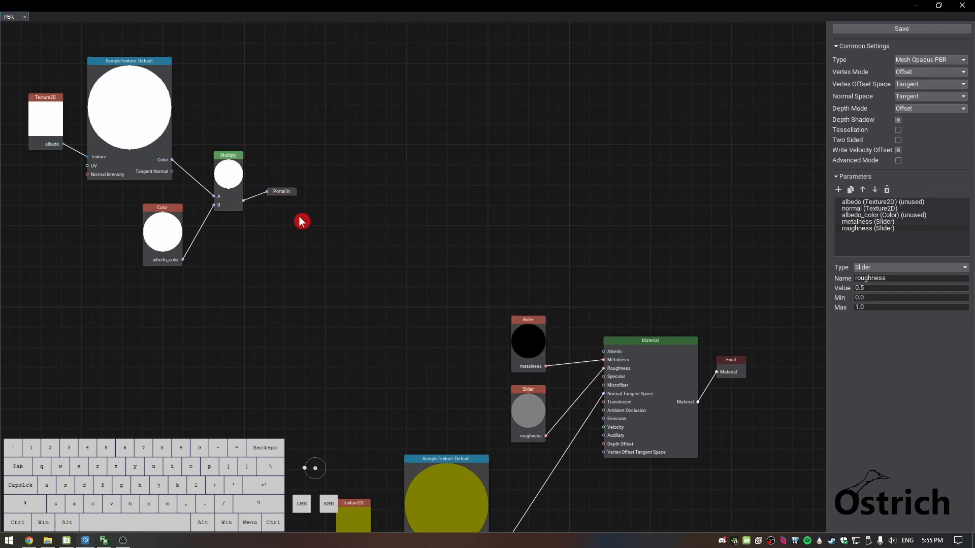
{"action": "left_click_drag", "start_coordinate": [281, 198], "coordinate": [275, 207]}
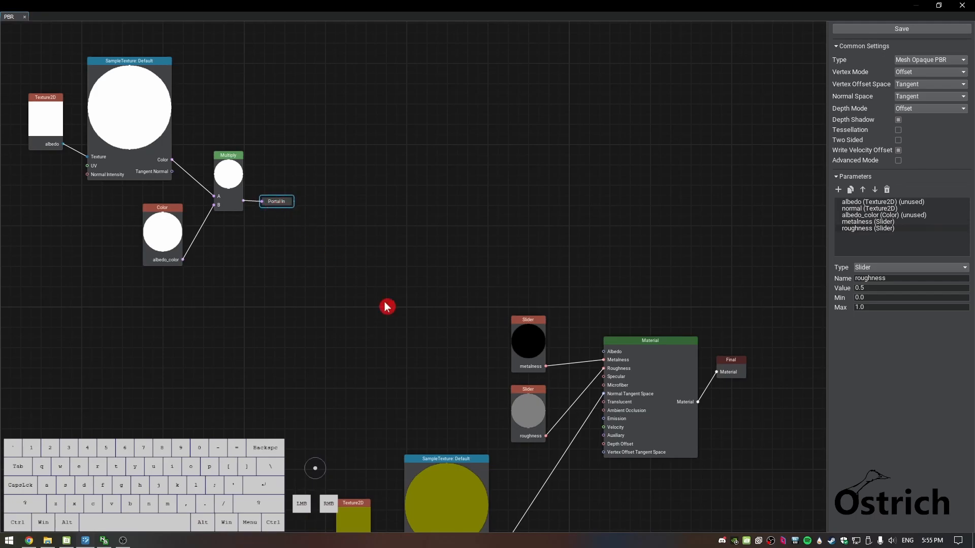
{"action": "left_click_drag", "start_coordinate": [533, 328], "coordinate": [507, 335]}
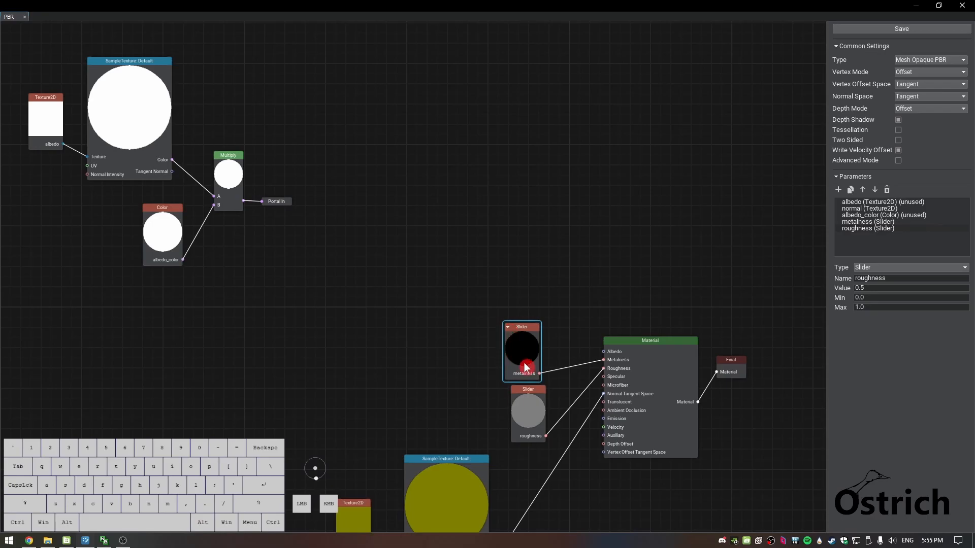
{"action": "scroll", "coordinate": [553, 352], "scroll_direction": "up", "scroll_amount": 3}
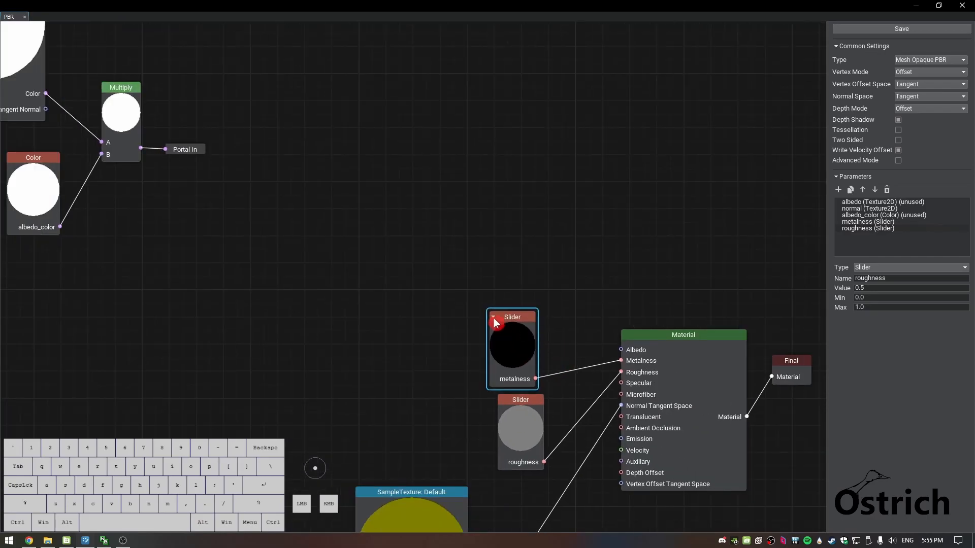
{"action": "left_click", "coordinate": [493, 318]}
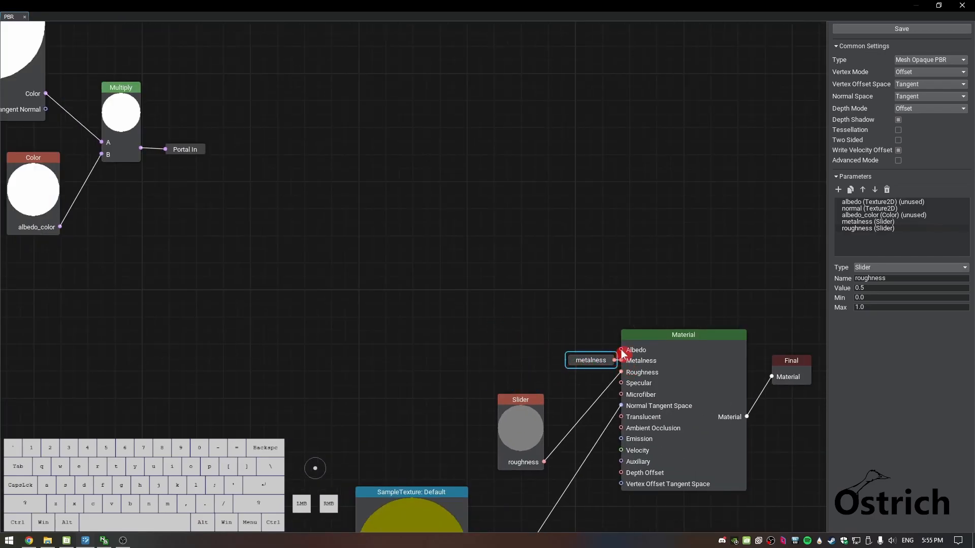
Add a Portal Out node for Albedo connected to the Material node's Albedo input
{"action": "left_click_drag", "start_coordinate": [620, 351], "coordinate": [597, 357]}
{"action": "type", "text": "poral"}
{"action": "key", "text": "BackSpace"}
{"action": "key", "text": "BackSpace"}
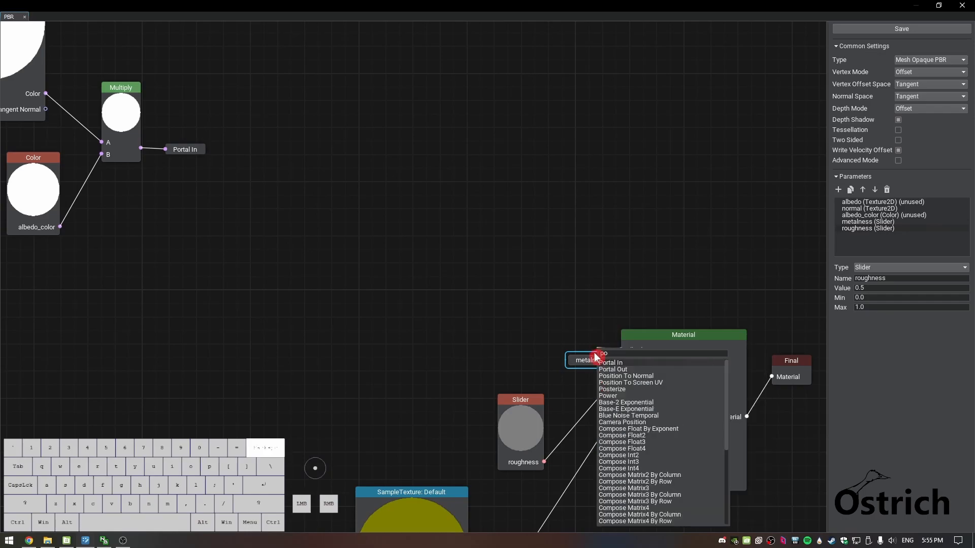
{"action": "key", "text": "Down"}
{"action": "key", "text": "Return"}
{"action": "left_click", "coordinate": [580, 290]}
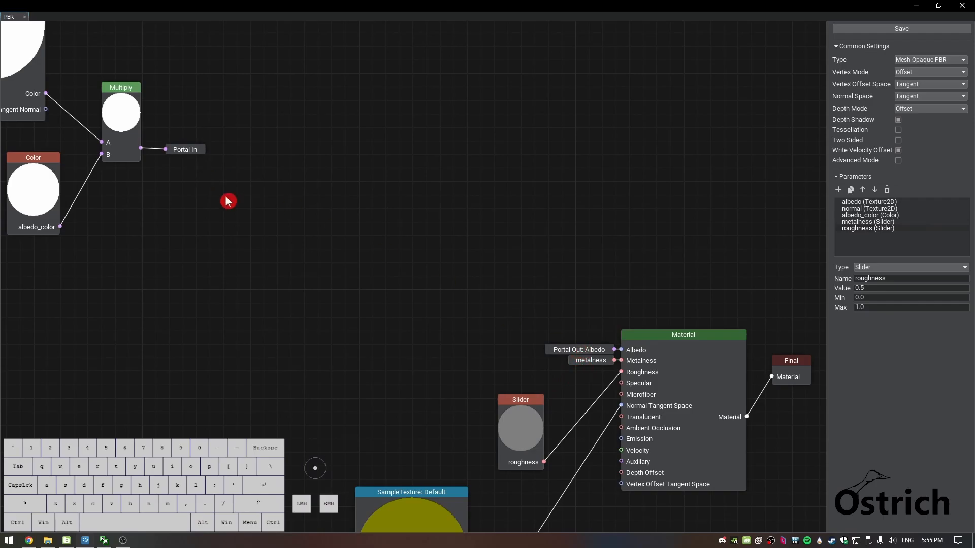
Move the whole albedo node group, including its Portal In, farther away from the Material node
{"action": "scroll", "coordinate": [485, 335], "scroll_direction": "down", "scroll_amount": 3}
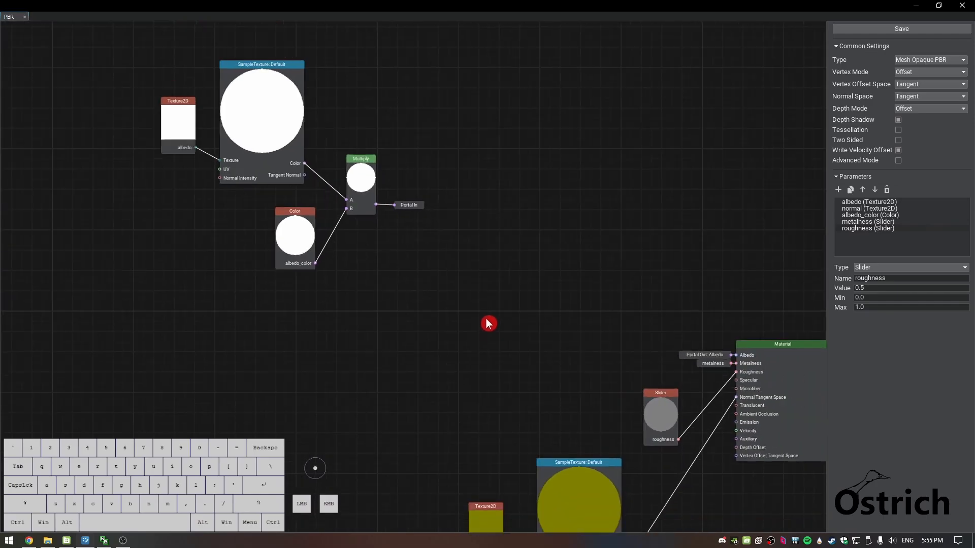
{"action": "scroll", "coordinate": [492, 326], "scroll_direction": "down", "scroll_amount": 1}
{"action": "scroll", "coordinate": [446, 323], "scroll_direction": "down", "scroll_amount": 3}
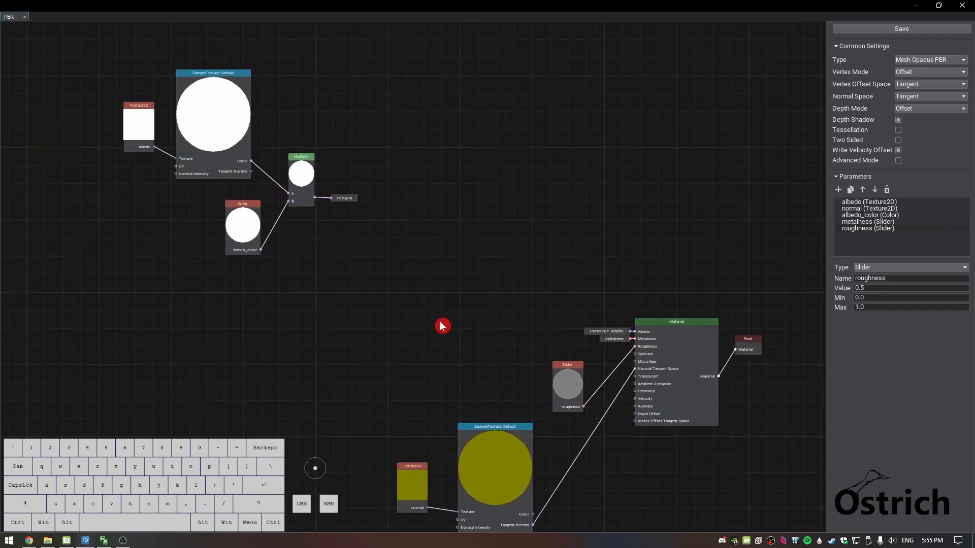
{"action": "left_click", "coordinate": [175, 111]}
{"action": "left_click_drag", "start_coordinate": [175, 111], "coordinate": [406, 264]}
{"action": "left_click_drag", "start_coordinate": [274, 163], "coordinate": [135, 120]}
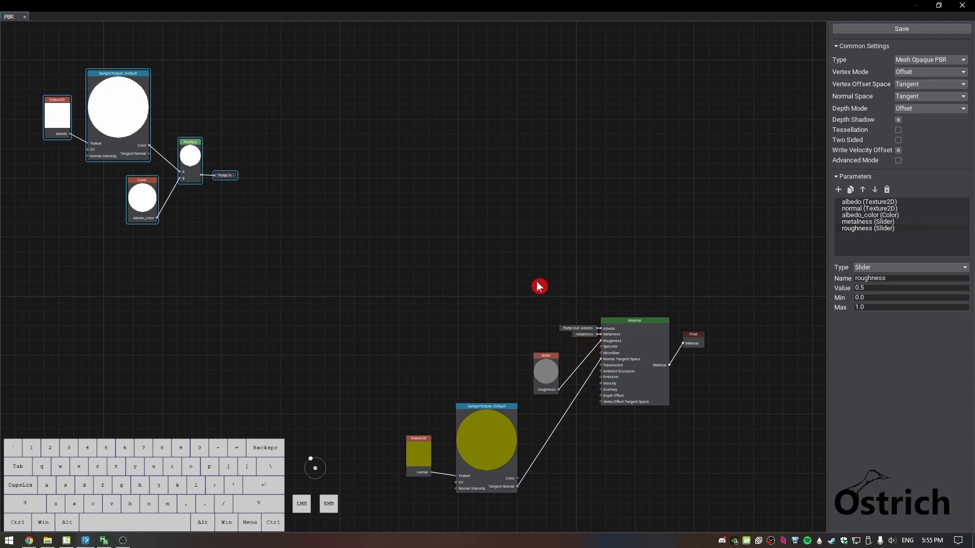
Move the normal texture nodes beneath the albedo group and delete their link to the Material node
{"action": "scroll", "coordinate": [264, 380], "scroll_direction": "down", "scroll_amount": 1}
{"action": "middle_click_drag", "start_coordinate": [264, 380], "coordinate": [376, 387]}
{"action": "scroll", "coordinate": [360, 384], "scroll_direction": "up", "scroll_amount": 5}
{"action": "scroll", "coordinate": [581, 407], "scroll_direction": "up", "scroll_amount": 1}
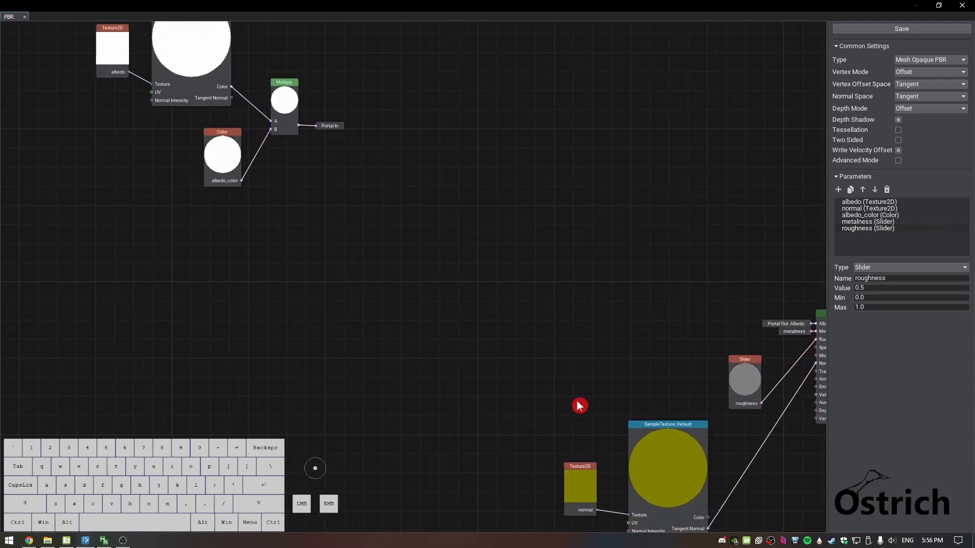
{"action": "middle_click_drag", "start_coordinate": [581, 406], "coordinate": [399, 303]}
{"action": "left_click_drag", "start_coordinate": [353, 289], "coordinate": [540, 487]}
{"action": "left_click_drag", "start_coordinate": [507, 405], "coordinate": [80, 255]}
{"action": "left_click", "coordinate": [224, 287]}
{"action": "key", "text": "Delete"}
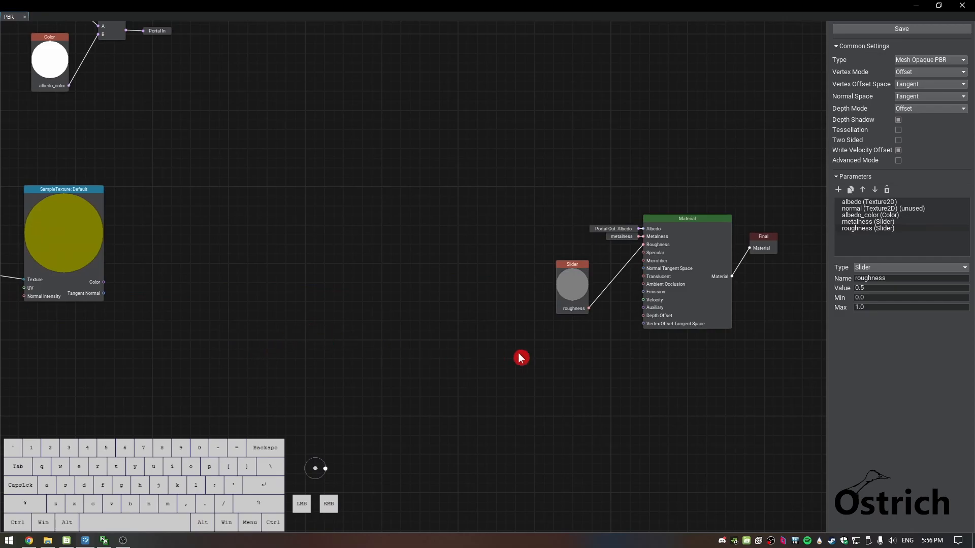
Shift the normal texture and SampleTexture nodes lower to widen the gap below the albedo group
{"action": "middle_click_drag", "start_coordinate": [267, 349], "coordinate": [407, 323]}
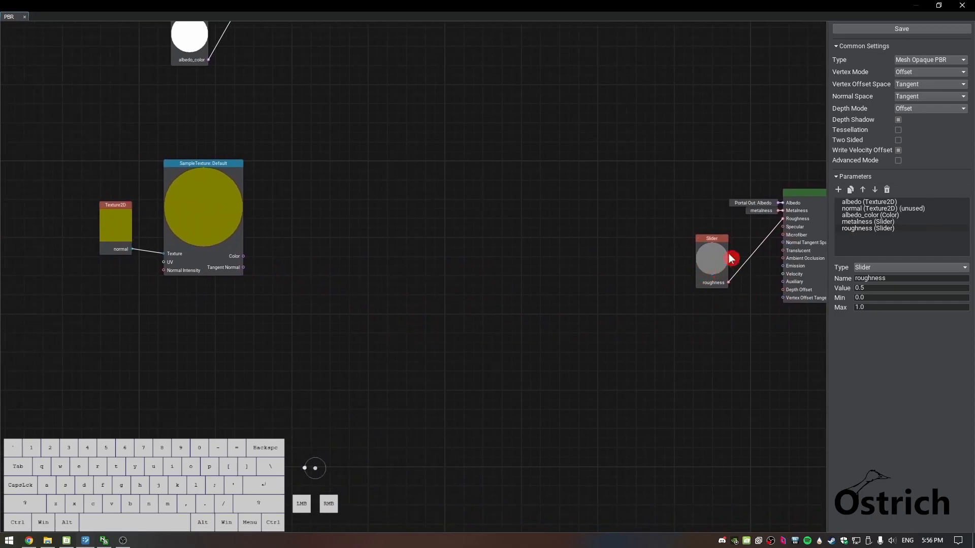
{"action": "middle_click_drag", "start_coordinate": [701, 344], "coordinate": [643, 417]}
{"action": "scroll", "coordinate": [644, 417], "scroll_direction": "down", "scroll_amount": 2}
{"action": "left_click_drag", "start_coordinate": [114, 249], "coordinate": [341, 420]}
{"action": "left_click_drag", "start_coordinate": [235, 323], "coordinate": [184, 386]}
Delete the roughness slider node from the graph and change the roughness parameter's type to Texture2D
{"action": "left_click", "coordinate": [660, 368]}
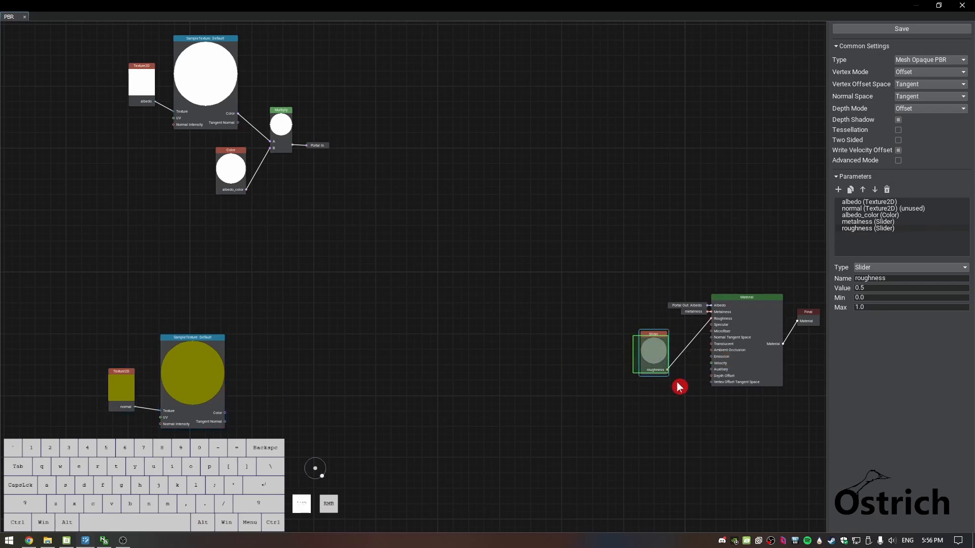
{"action": "key", "text": "Delete"}
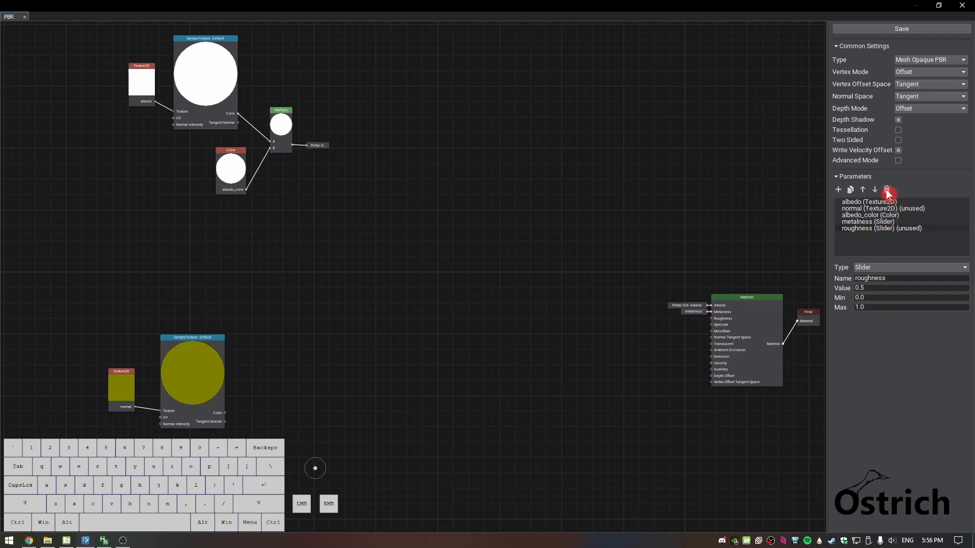
{"action": "left_click", "coordinate": [881, 267]}
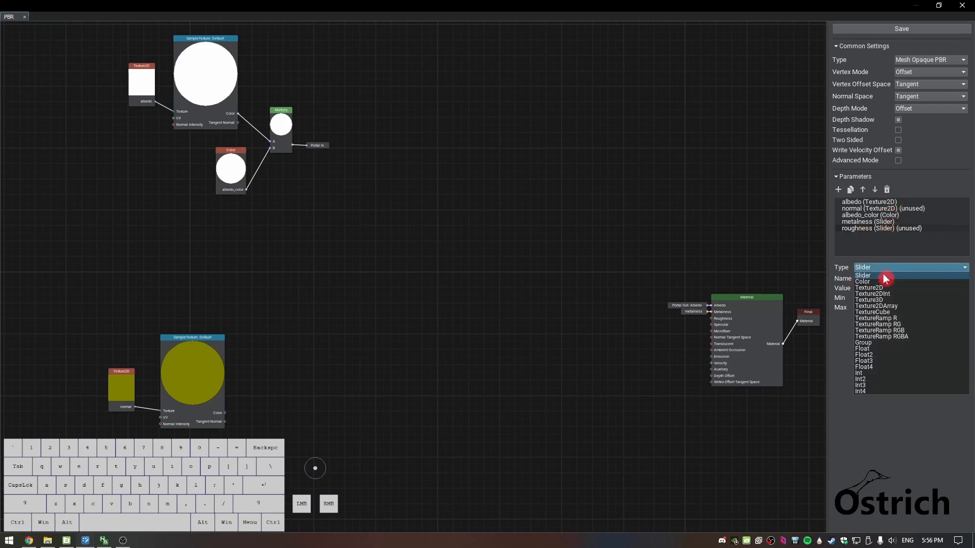
{"action": "left_click", "coordinate": [886, 288]}
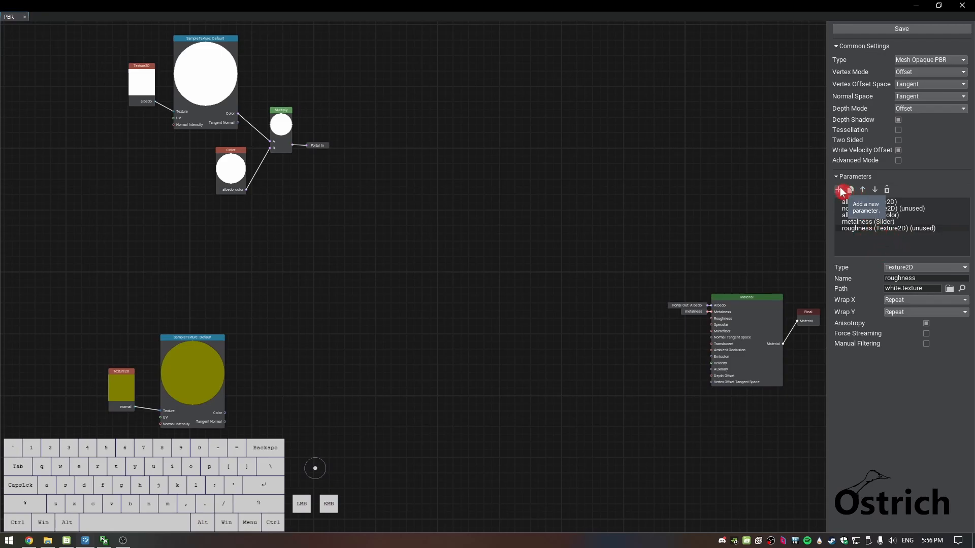
Create a Displacement Texture2D parameter from a duplicate of the roughness parameter and delete the surplus copy
{"action": "left_click", "coordinate": [853, 193]}
{"action": "left_click", "coordinate": [853, 194]}
{"action": "left_click", "coordinate": [877, 247]}
{"action": "left_click", "coordinate": [929, 280]}
{"action": "key", "text": "BackSpace"}
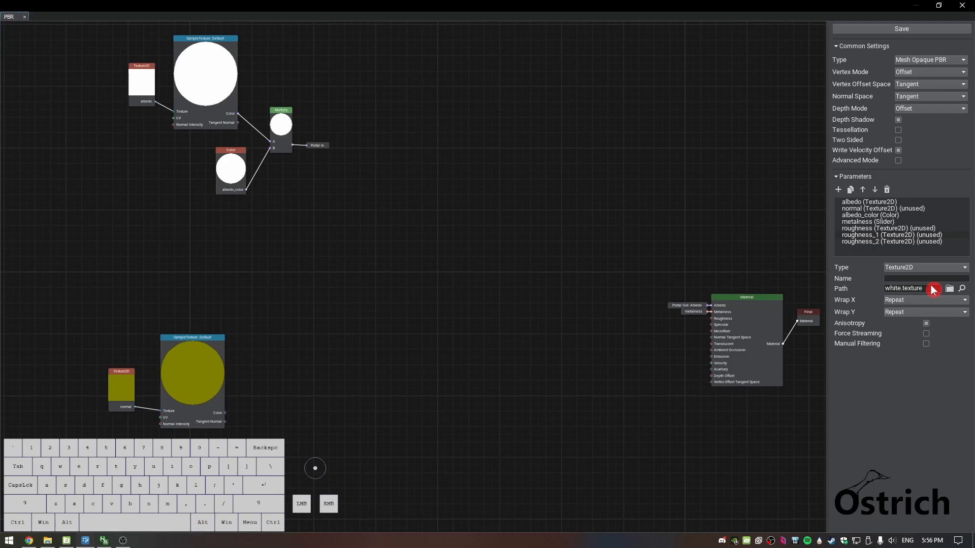
{"action": "key", "text": "shift"}
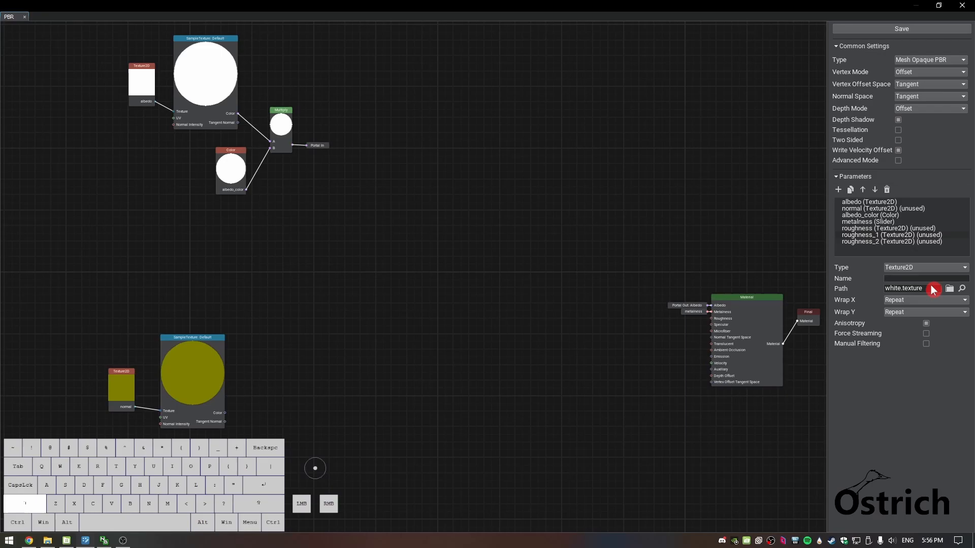
{"action": "type", "text": "Displacement"}
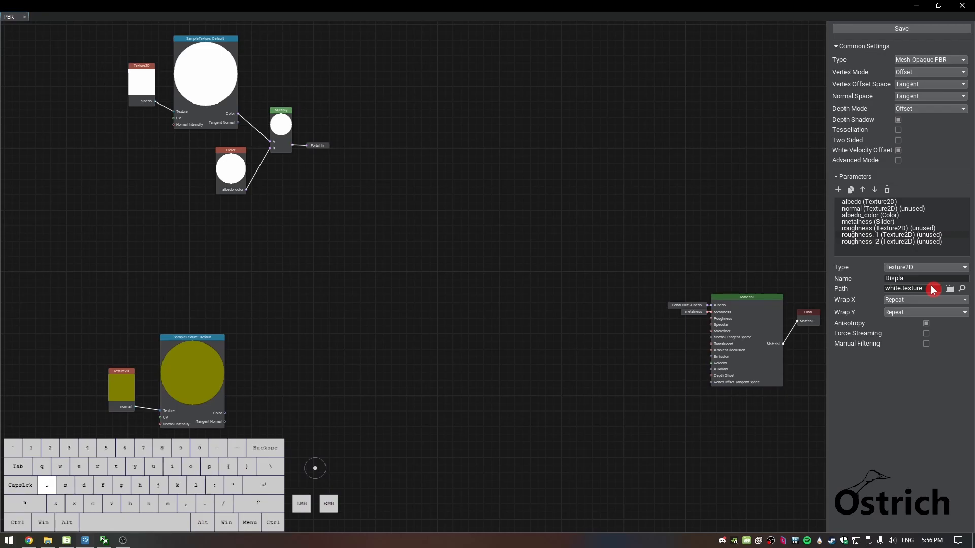
{"action": "key", "text": "Return"}
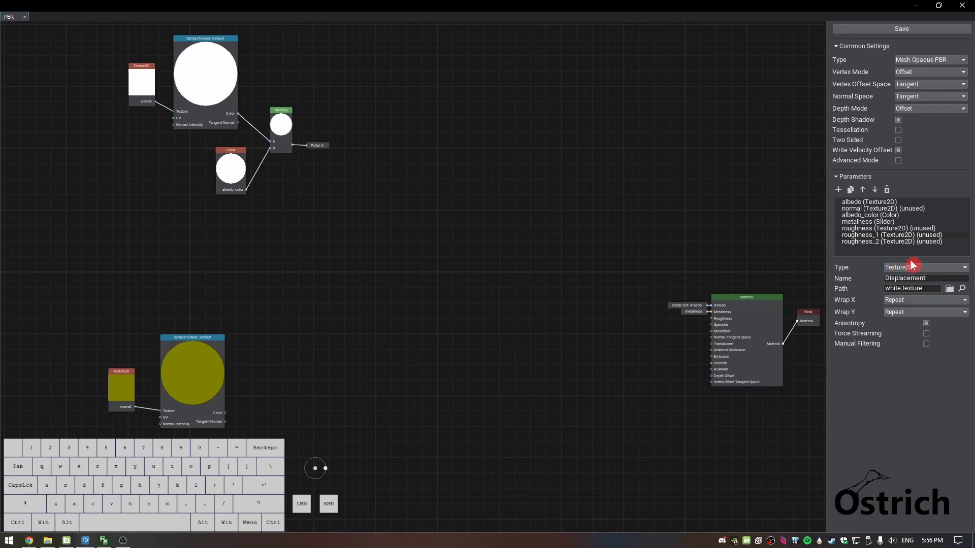
{"action": "left_click", "coordinate": [896, 381]}
{"action": "left_click", "coordinate": [887, 190]}
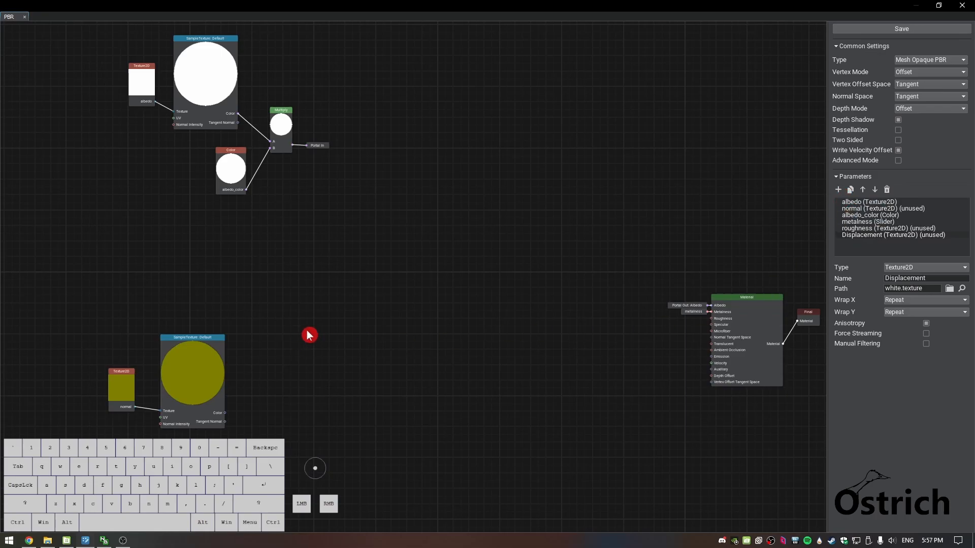
Add the roughness texture parameter to the graph and arrange its node between the albedo and normal groups
{"action": "left_click", "coordinate": [879, 228]}
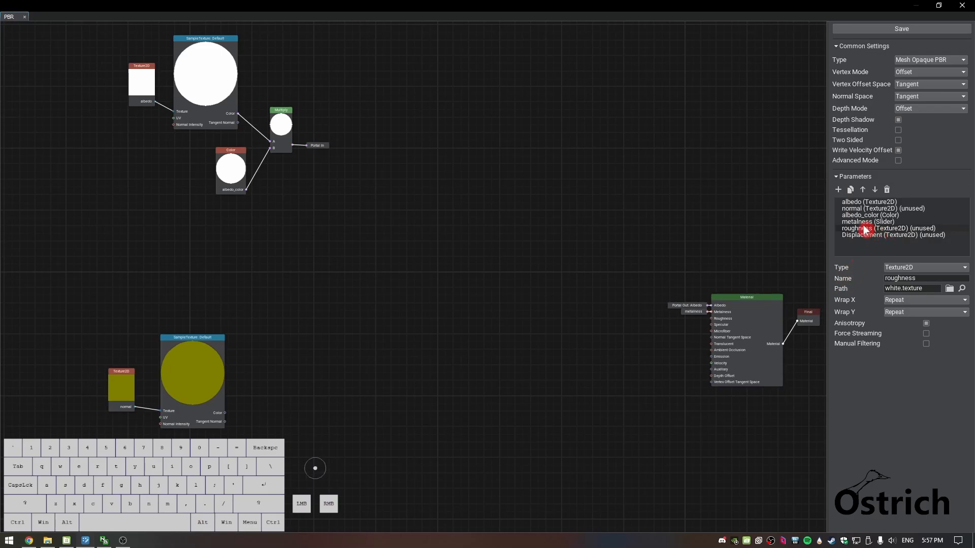
{"action": "left_click_drag", "start_coordinate": [866, 229], "coordinate": [255, 272]}
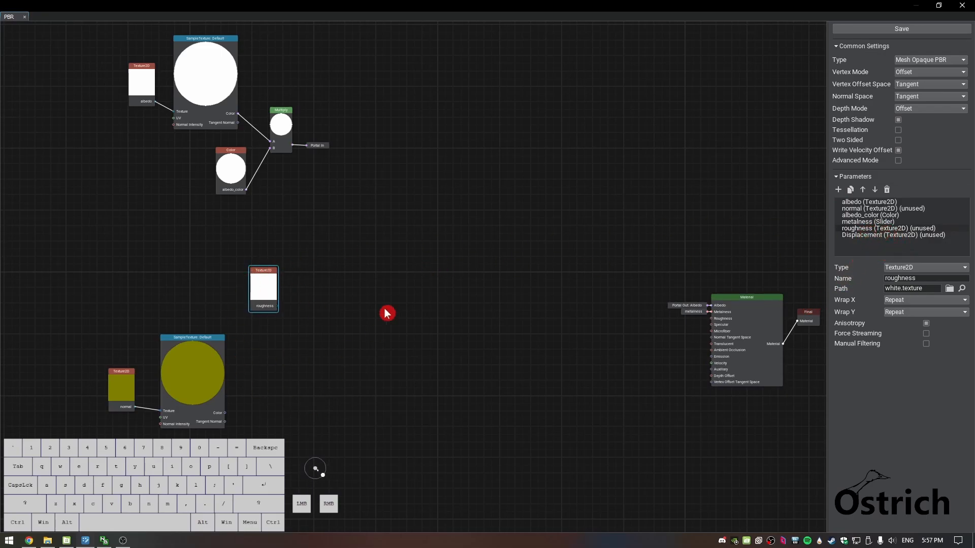
{"action": "left_click_drag", "start_coordinate": [79, 314], "coordinate": [227, 440]}
{"action": "left_click_drag", "start_coordinate": [202, 394], "coordinate": [217, 461]}
{"action": "left_click_drag", "start_coordinate": [257, 274], "coordinate": [135, 272]}
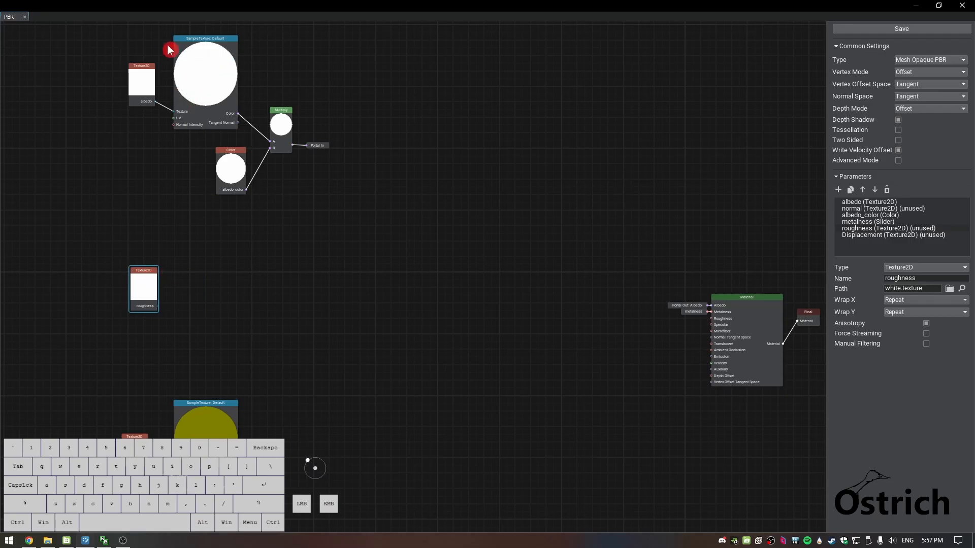
Connect the roughness texture node to a new Sample Texture node and place it beside the texture
{"action": "left_click_drag", "start_coordinate": [158, 307], "coordinate": [190, 305]}
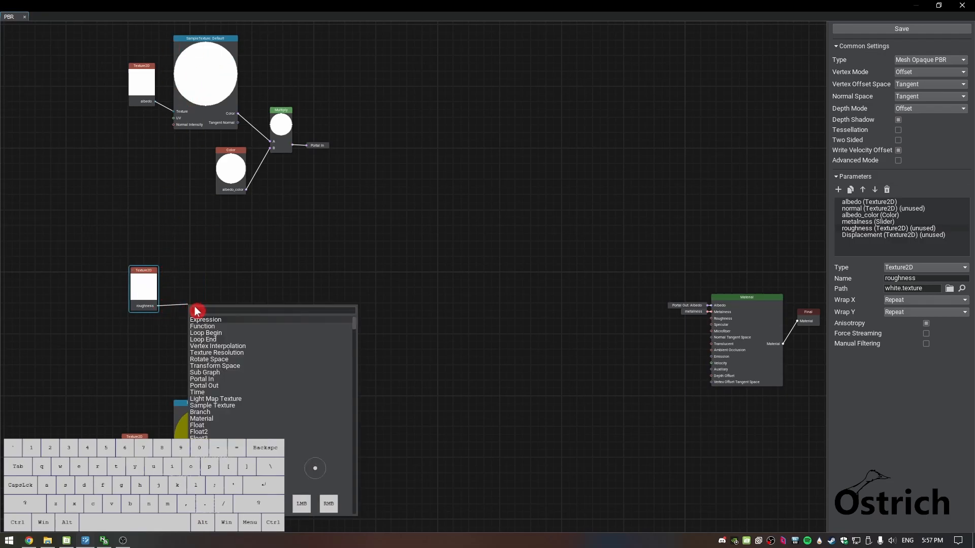
{"action": "type", "text": "sampl"}
{"action": "key", "text": "Return"}
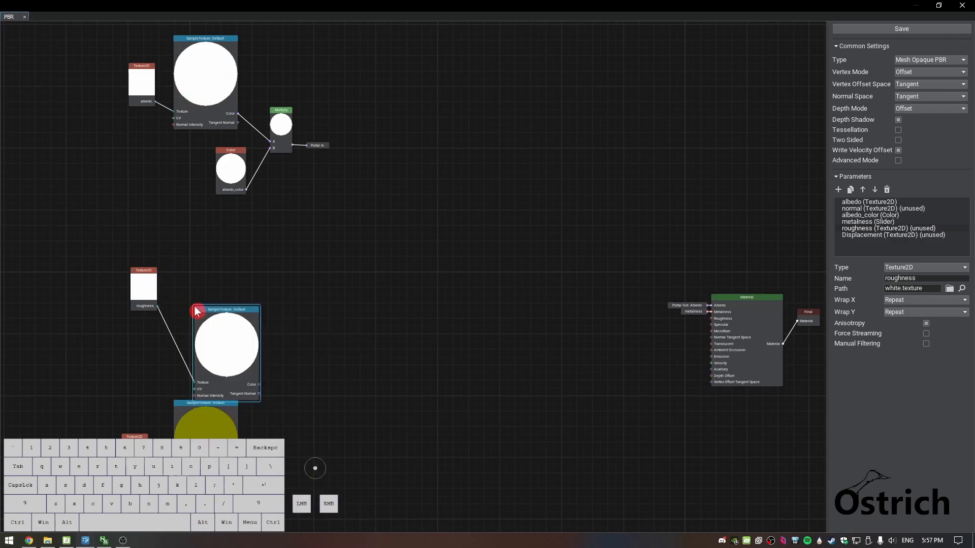
{"action": "left_click_drag", "start_coordinate": [210, 321], "coordinate": [214, 284]}
{"action": "left_click_drag", "start_coordinate": [249, 329], "coordinate": [308, 326]}
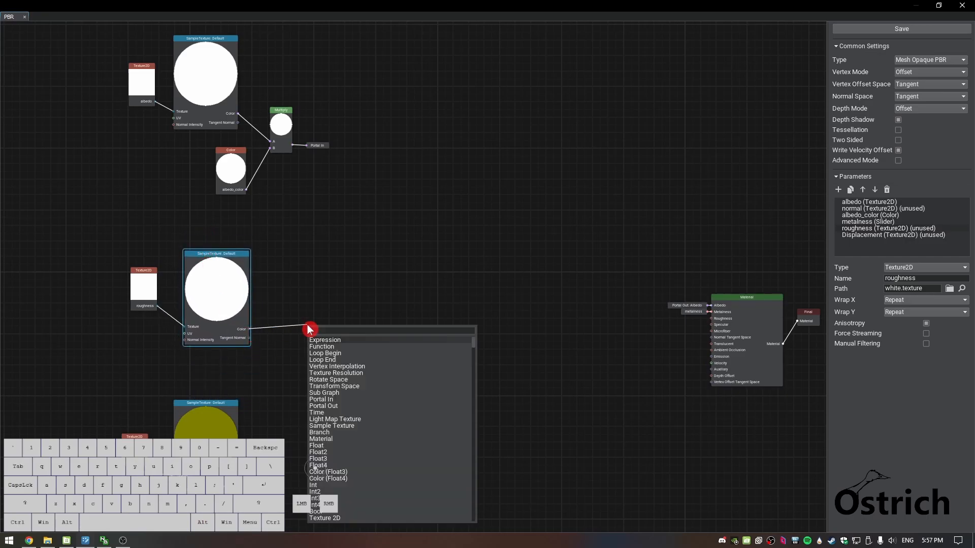
{"action": "left_click", "coordinate": [573, 366]}
Move the roughness and normal node groups upward to tighten the vertical gaps below the albedo group
{"action": "scroll", "coordinate": [328, 455], "scroll_direction": "down", "scroll_amount": 1}
{"action": "middle_click_drag", "start_coordinate": [331, 455], "coordinate": [358, 385]}
{"action": "left_click_drag", "start_coordinate": [142, 176], "coordinate": [322, 464]}
{"action": "left_click_drag", "start_coordinate": [255, 194], "coordinate": [241, 166]}
{"action": "left_click", "coordinate": [310, 264]}
{"action": "left_click_drag", "start_coordinate": [112, 282], "coordinate": [279, 426]}
{"action": "mouse_move", "coordinate": [238, 323]}
{"action": "left_mouse_down"}
{"action": "mouse_move", "coordinate": [243, 303]}
{"action": "mouse_move", "coordinate": [248, 310]}
{"action": "left_mouse_up"}
Enable Tessellation and Two Sided for the material, and shift the Final node farther from the Material node
{"action": "left_click", "coordinate": [376, 194]}
{"action": "middle_click_drag", "start_coordinate": [376, 194], "coordinate": [378, 309]}
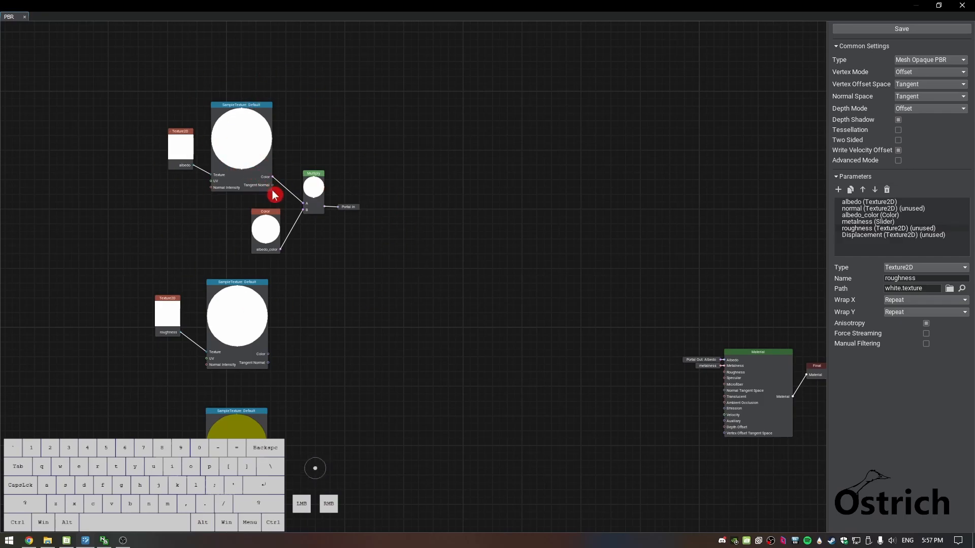
{"action": "middle_click_drag", "start_coordinate": [410, 410], "coordinate": [317, 306]}
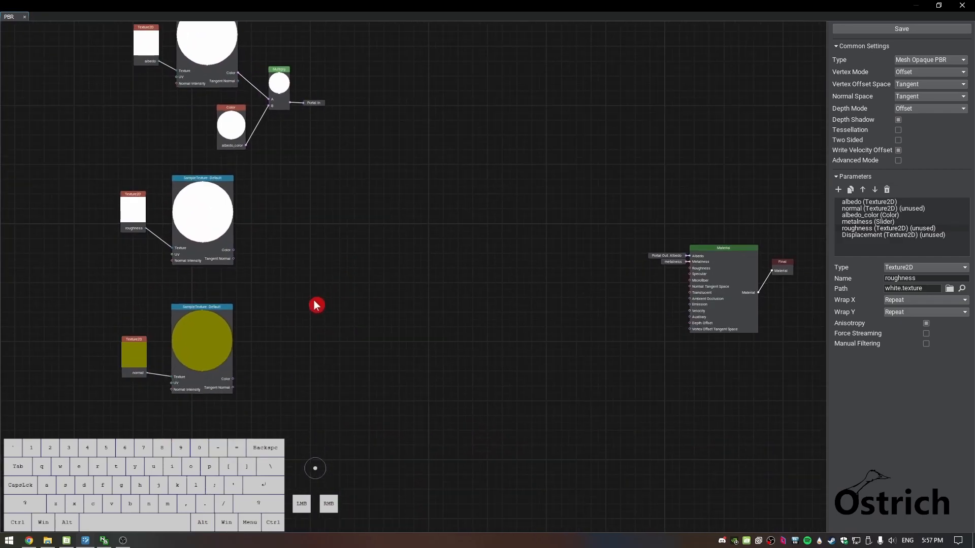
{"action": "scroll", "coordinate": [317, 305], "scroll_direction": "up", "scroll_amount": 1}
{"action": "middle_click_drag", "start_coordinate": [264, 335], "coordinate": [304, 292]}
{"action": "middle_click_drag", "start_coordinate": [447, 399], "coordinate": [436, 341]}
{"action": "scroll", "coordinate": [445, 343], "scroll_direction": "up", "scroll_amount": 1}
{"action": "middle_click_drag", "start_coordinate": [467, 385], "coordinate": [406, 374]}
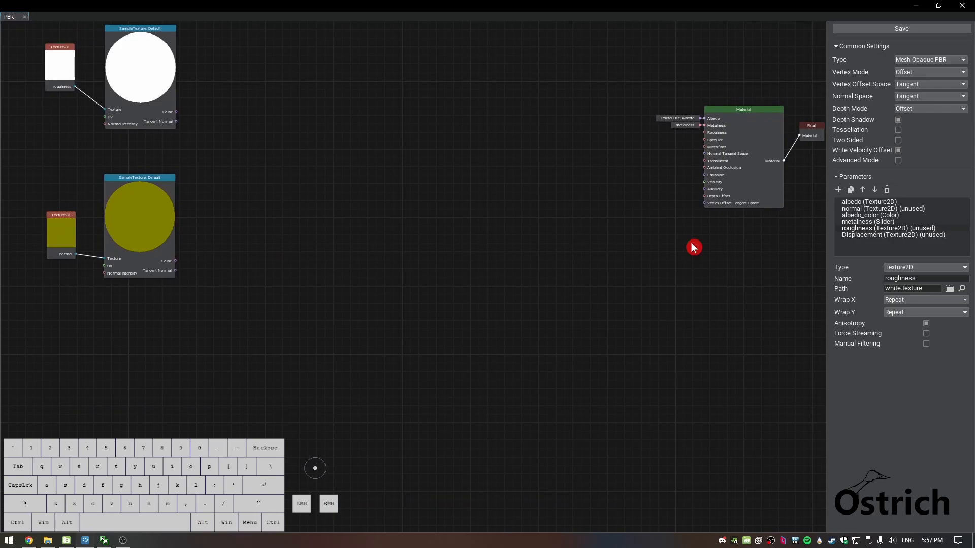
{"action": "left_click", "coordinate": [898, 131]}
{"action": "left_click_drag", "start_coordinate": [807, 129], "coordinate": [825, 131]}
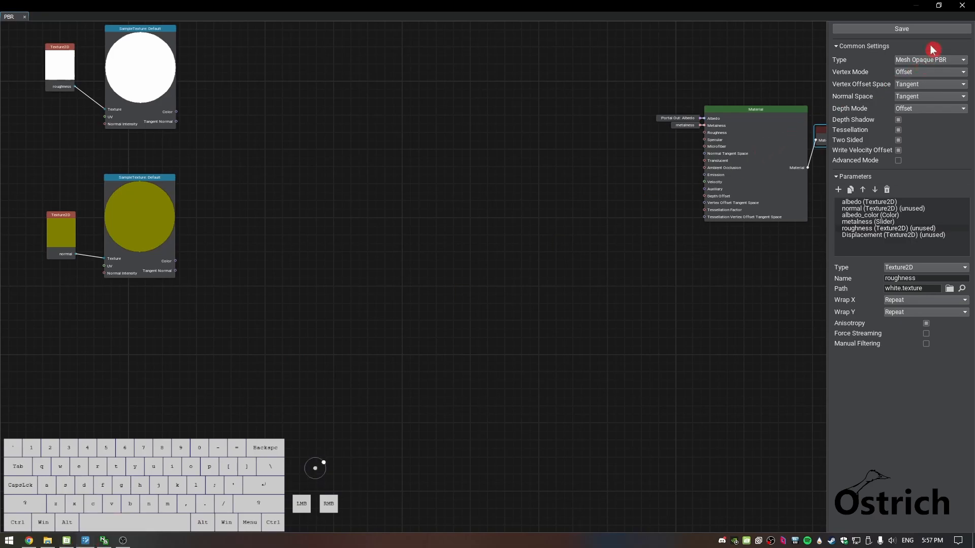
Restore the graph window to a smaller size and examine the Displacement mode in the brick wall material's states
{"action": "left_click", "coordinate": [939, 5]}
{"action": "left_click_drag", "start_coordinate": [463, 81], "coordinate": [716, 360]}
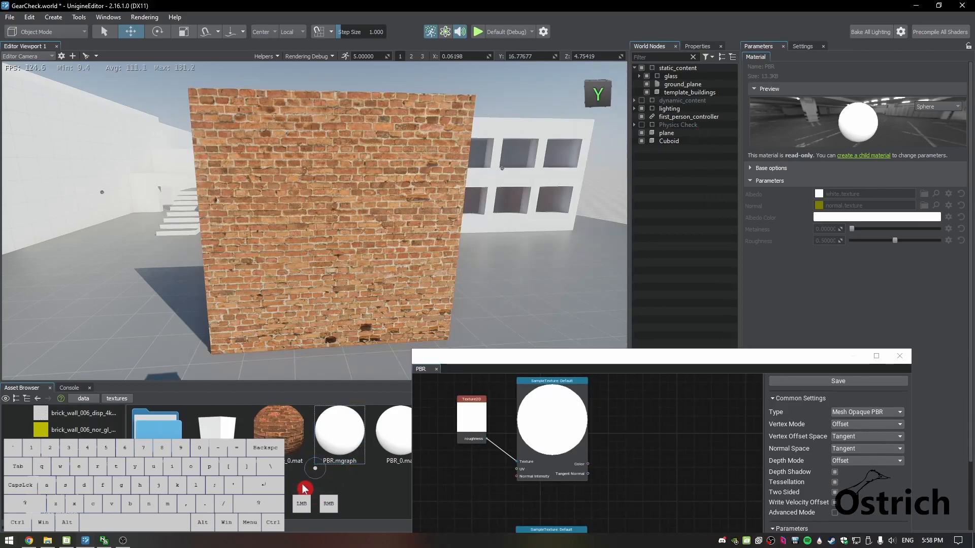
{"action": "left_click", "coordinate": [278, 432]}
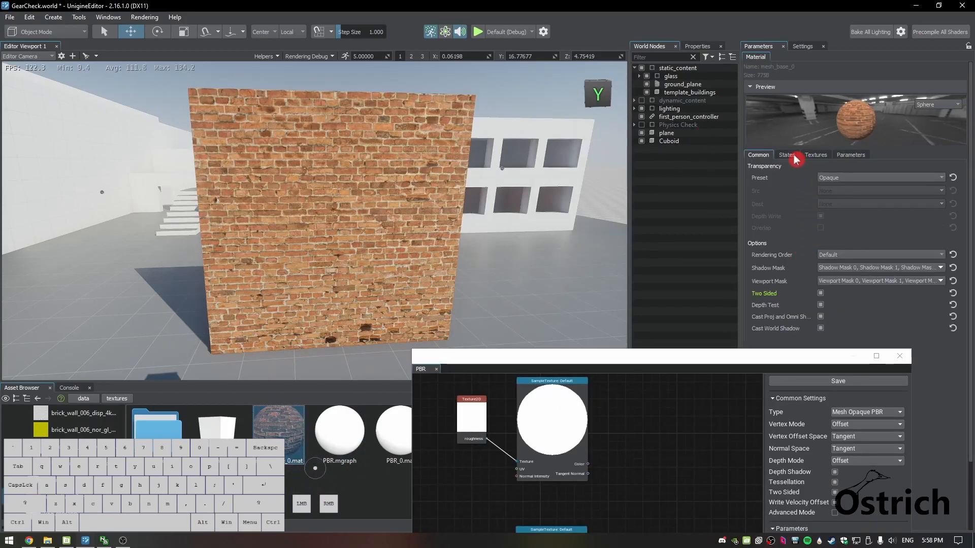
{"action": "left_click", "coordinate": [788, 155]}
{"action": "left_click_drag", "start_coordinate": [764, 351], "coordinate": [425, 111]}
{"action": "left_click", "coordinate": [874, 330]}
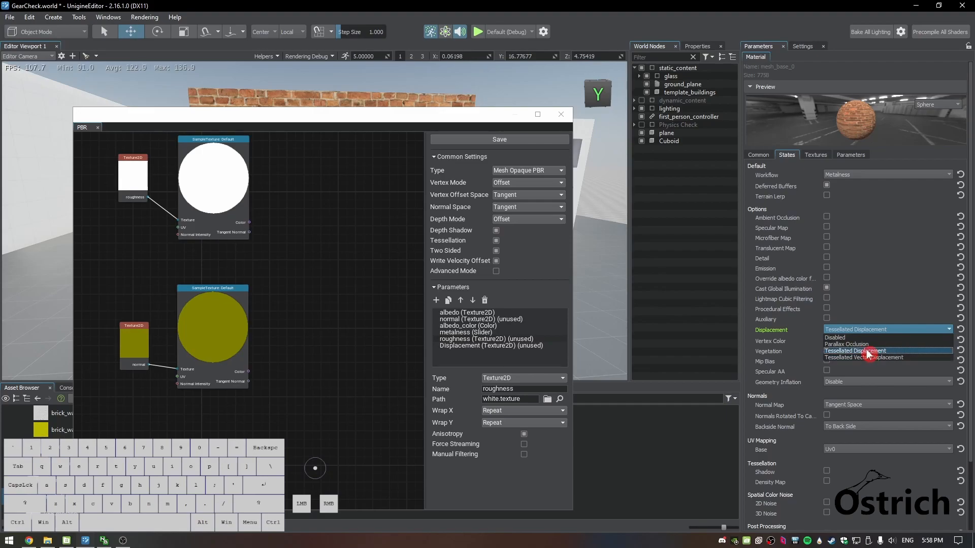
{"action": "left_click", "coordinate": [868, 351]}
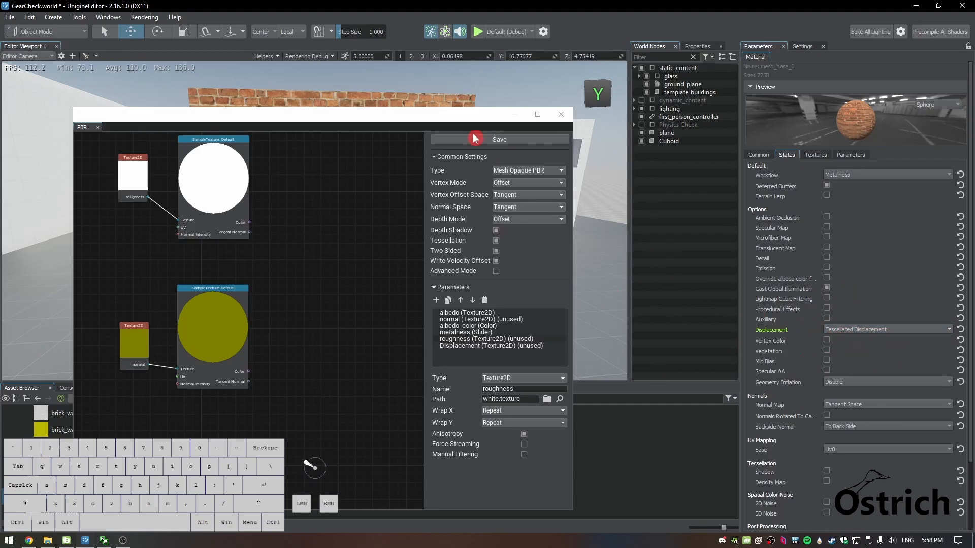
Uncover the brick wall in the viewport to view it, and return to the maximized material graph window
{"action": "left_click_drag", "start_coordinate": [424, 120], "coordinate": [853, 159]}
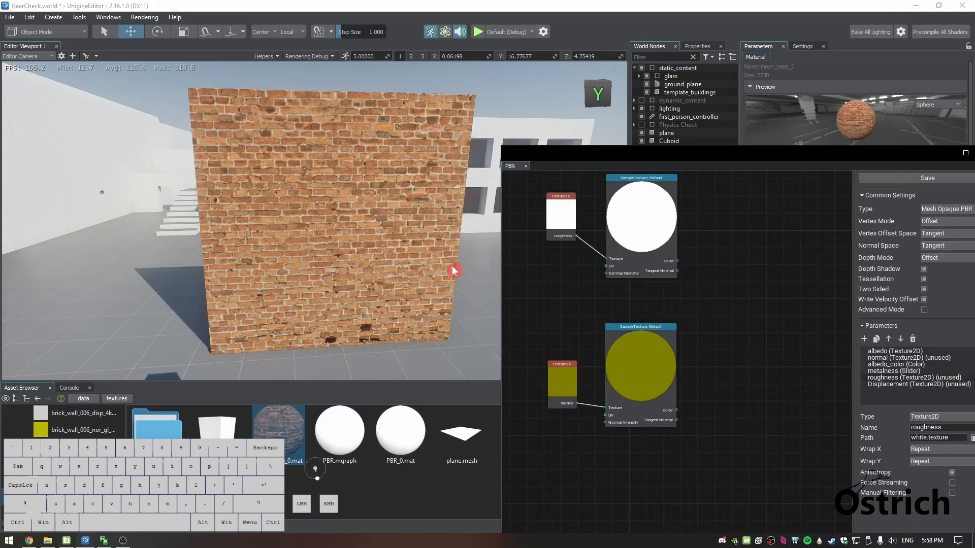
{"action": "left_click", "coordinate": [354, 348]}
{"action": "left_click_drag", "start_coordinate": [692, 157], "coordinate": [339, 91]}
{"action": "middle_click_drag", "start_coordinate": [398, 406], "coordinate": [404, 349]}
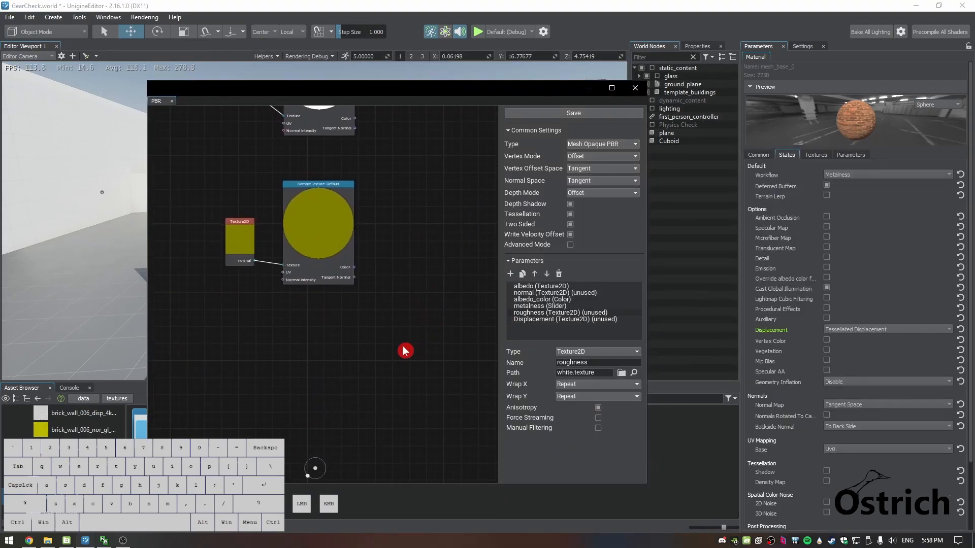
{"action": "left_click", "coordinate": [612, 88]}
Add the Displacement texture below the normal group and connect it to a new Sample Texture node aligned beside it
{"action": "middle_click_drag", "start_coordinate": [383, 253], "coordinate": [501, 356]}
{"action": "left_click_drag", "start_coordinate": [882, 236], "coordinate": [201, 373]}
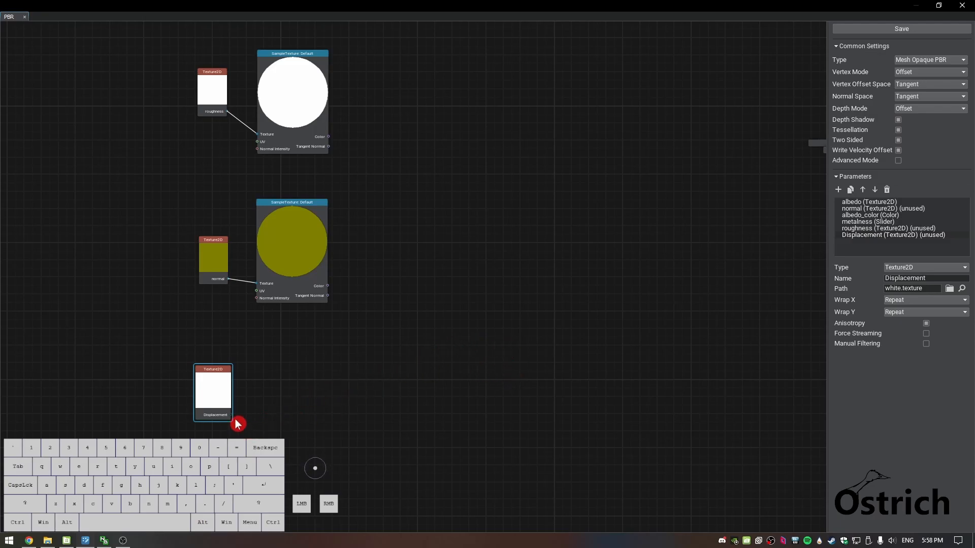
{"action": "left_click_drag", "start_coordinate": [233, 420], "coordinate": [270, 425]}
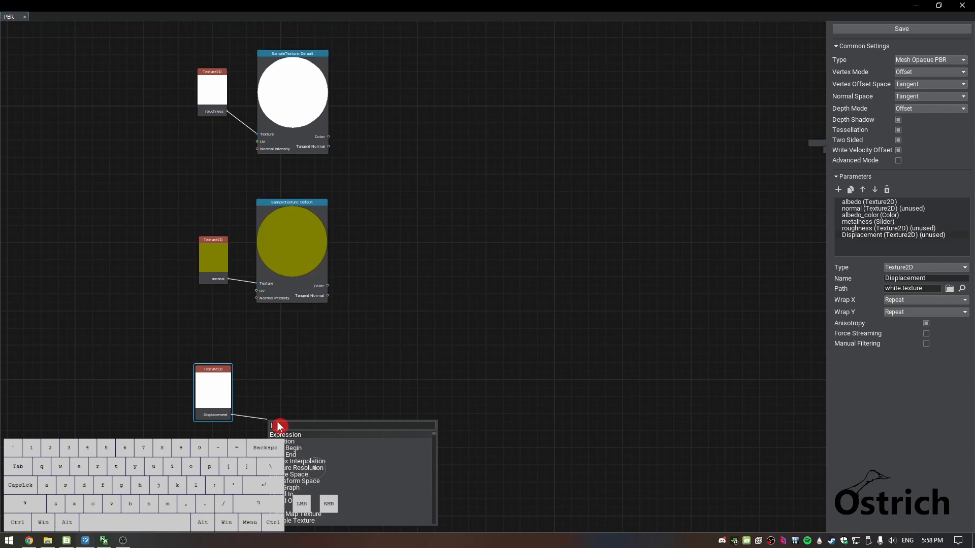
{"action": "type", "text": "samp"}
{"action": "key", "text": "Return"}
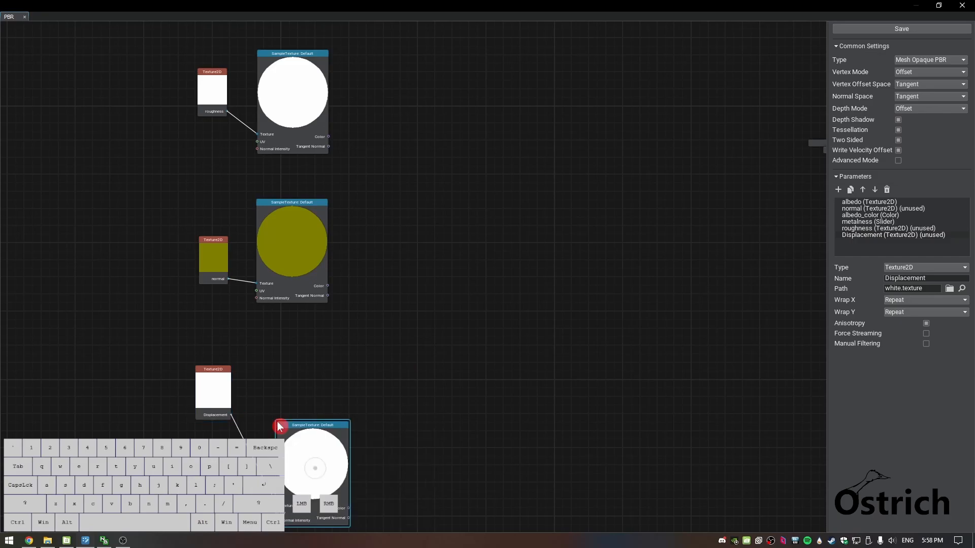
{"action": "left_click_drag", "start_coordinate": [301, 428], "coordinate": [283, 368]}
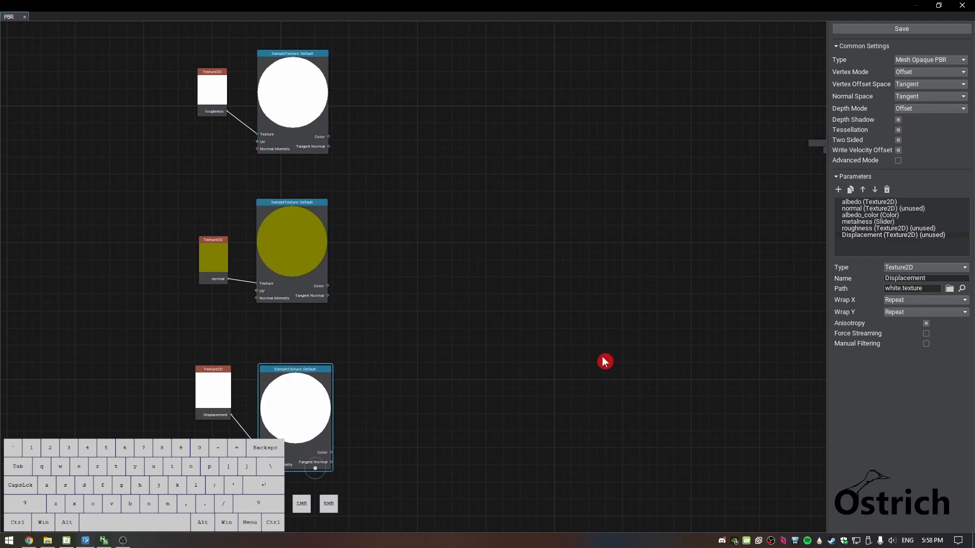
Try to add a Slider parameter named Offset
{"action": "middle_click_drag", "start_coordinate": [656, 308], "coordinate": [539, 302]}
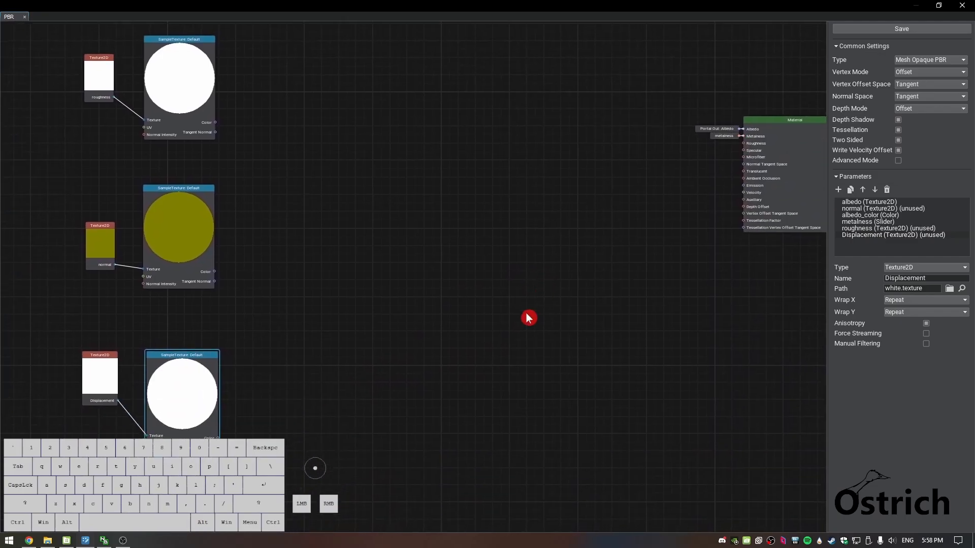
{"action": "middle_click_drag", "start_coordinate": [448, 453], "coordinate": [493, 408]}
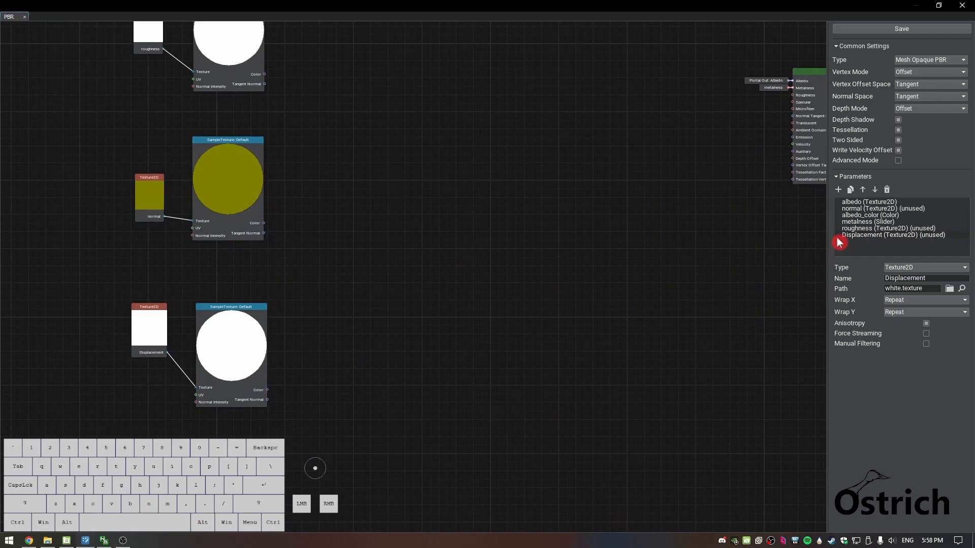
{"action": "left_click", "coordinate": [841, 193]}
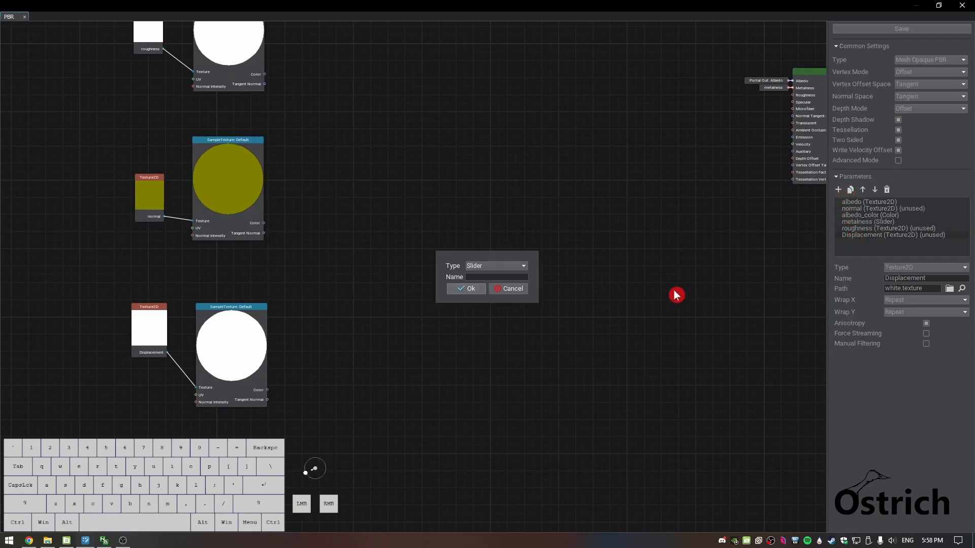
{"action": "left_click", "coordinate": [483, 280]}
{"action": "type", "text": "Off"}
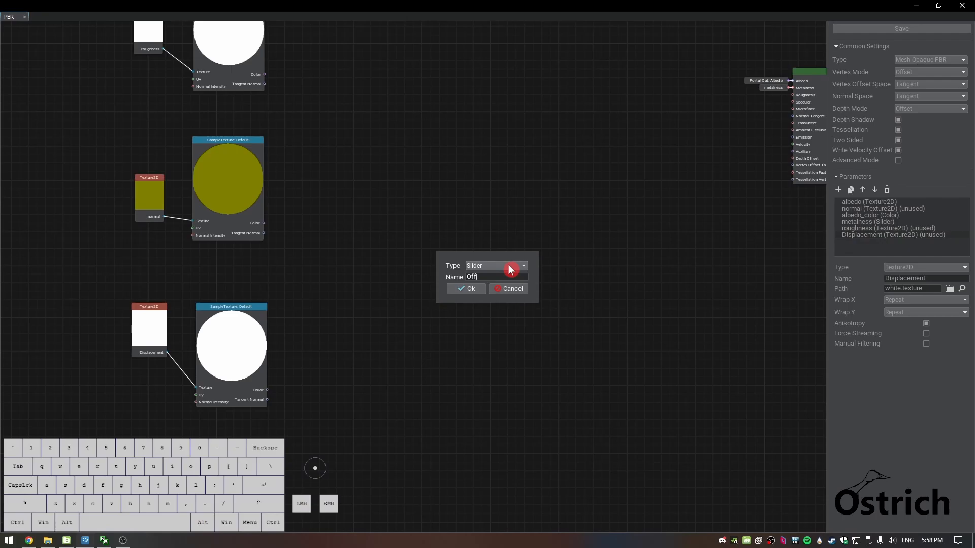
{"action": "type", "text": "set"}
{"action": "key", "text": "BackSpace"}
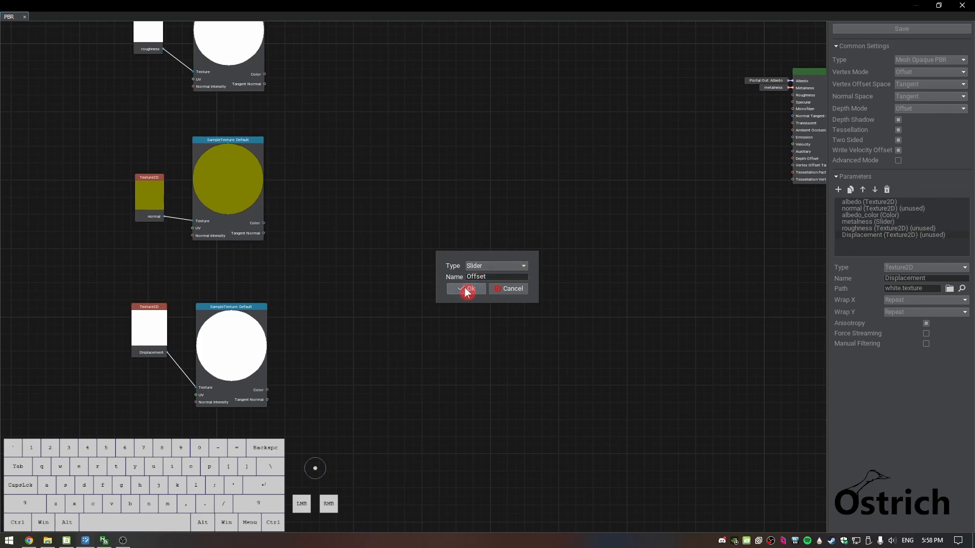
{"action": "left_click", "coordinate": [450, 290]}
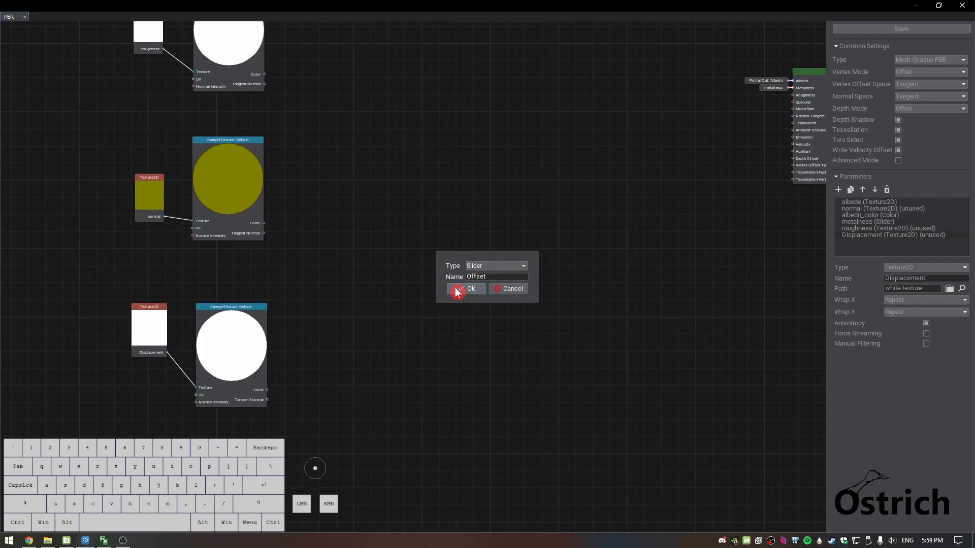
Duplicate the Displacement parameter, rename the copy Offset and change its type to Slider
{"action": "left_click", "coordinate": [851, 192]}
{"action": "left_click", "coordinate": [884, 245]}
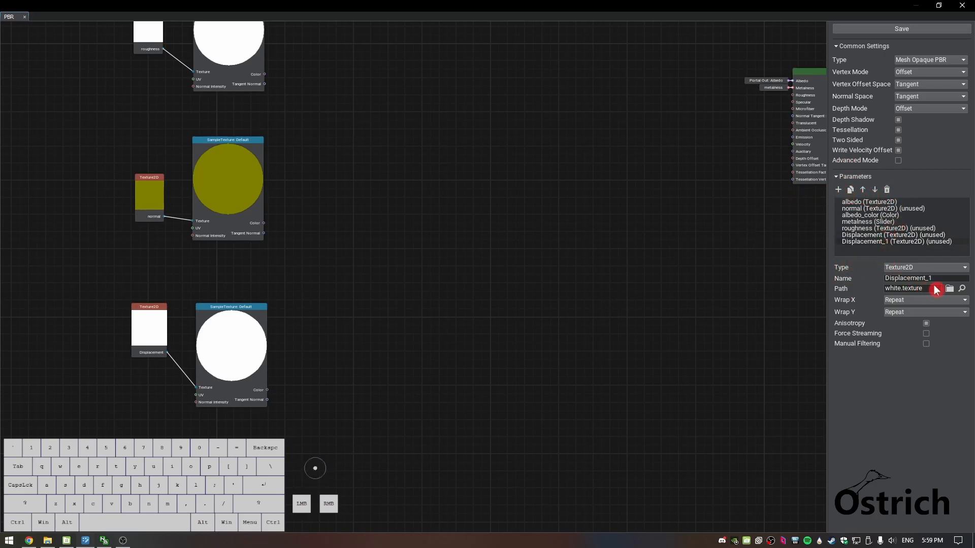
{"action": "left_click_drag", "start_coordinate": [936, 280], "coordinate": [858, 280]}
{"action": "type", "text": "O"}
{"action": "key", "text": "BackSpace"}
{"action": "type", "text": "ffset"}
{"action": "key", "text": "Return"}
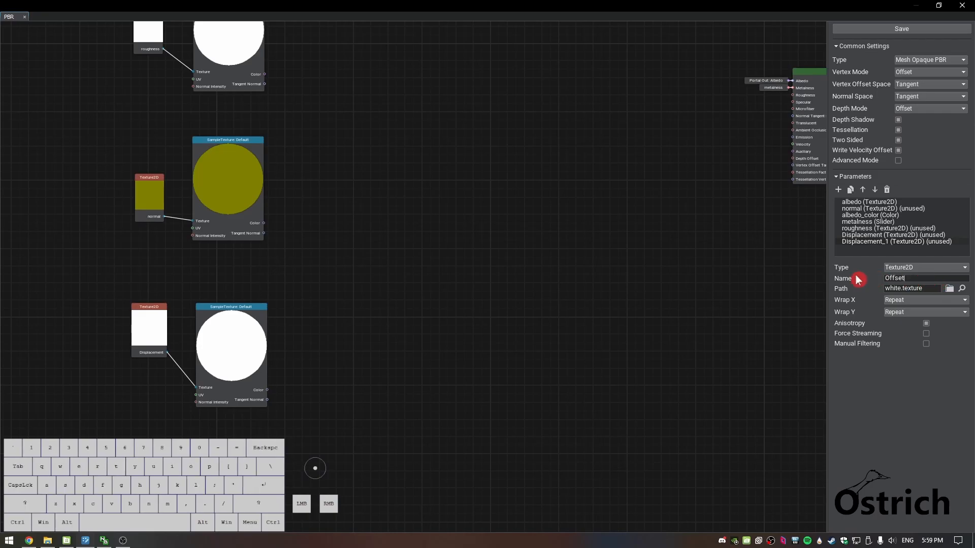
{"action": "left_click", "coordinate": [909, 269]}
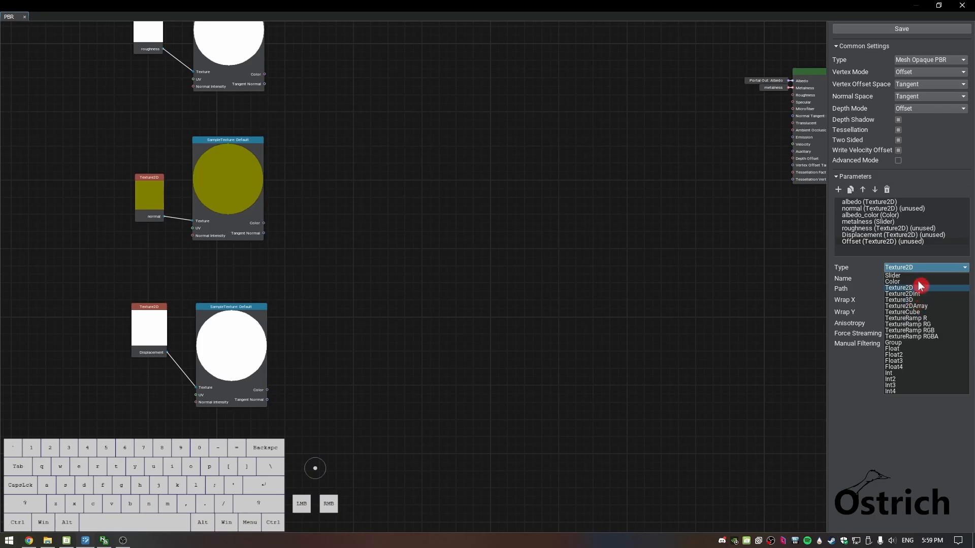
{"action": "left_click", "coordinate": [920, 277]}
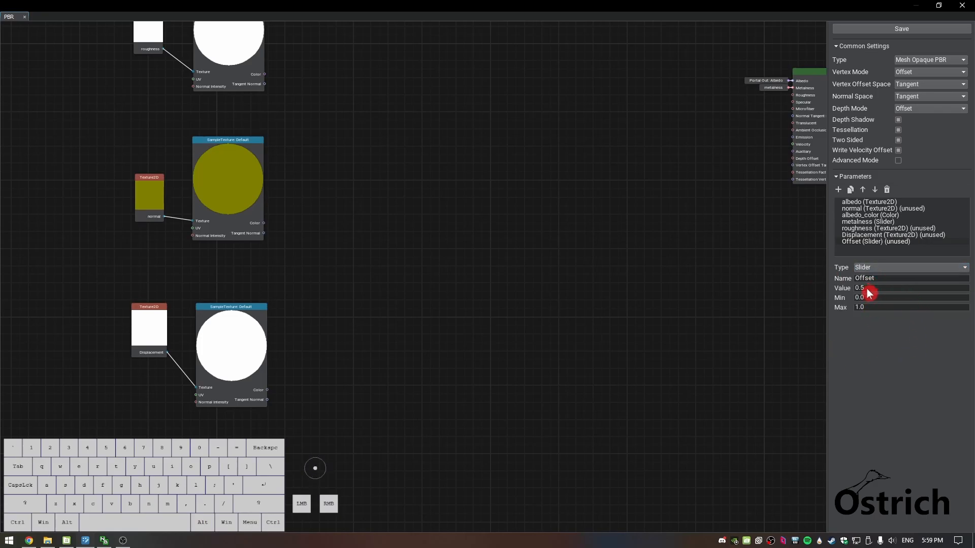
Set the Offset slider's value to 0.0 and maximum to 5.0, and add its node below the displacement group
{"action": "left_click_drag", "start_coordinate": [871, 305], "coordinate": [813, 301]}
{"action": "left_click", "coordinate": [820, 285]}
{"action": "left_click", "coordinate": [861, 368]}
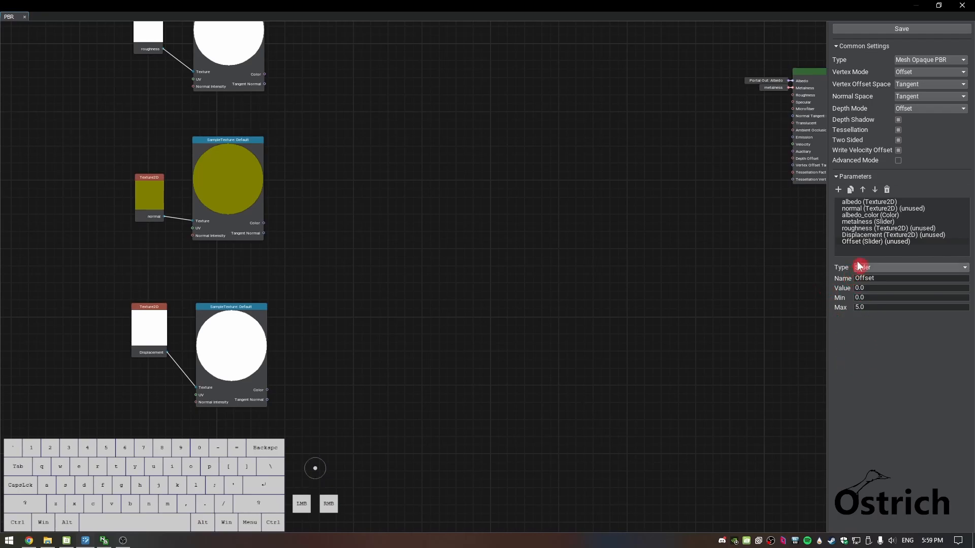
{"action": "left_click_drag", "start_coordinate": [868, 244], "coordinate": [286, 465]}
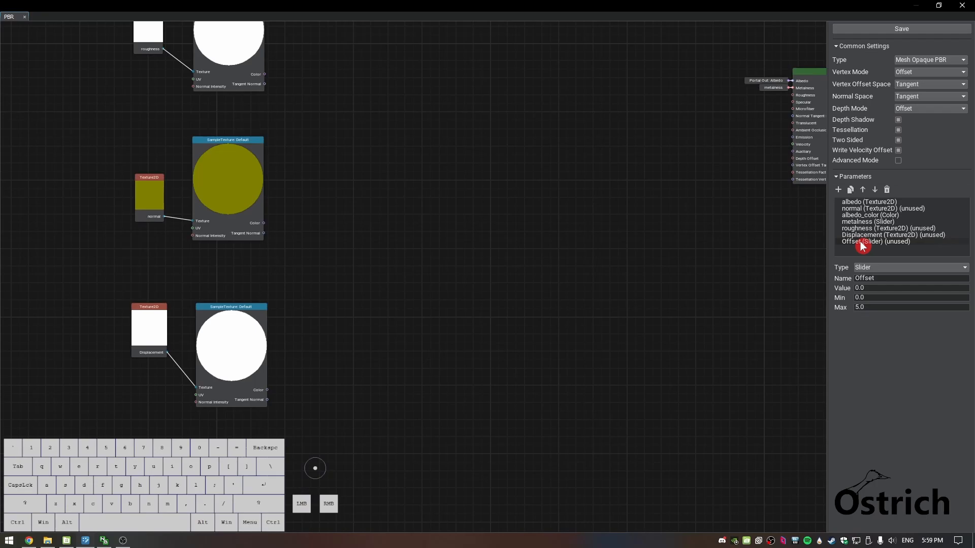
Create two duplicates of the Offset slider parameter
{"action": "middle_click_drag", "start_coordinate": [778, 243], "coordinate": [694, 262]}
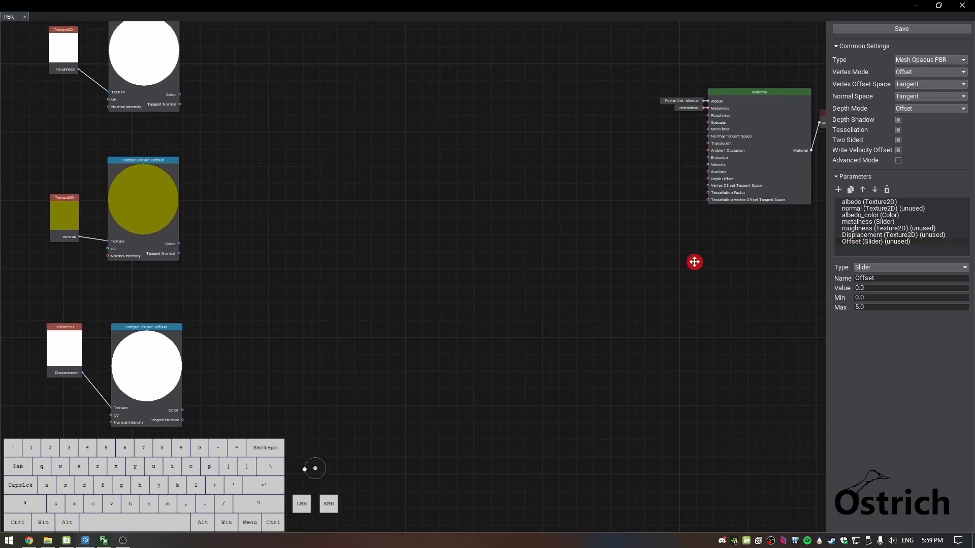
{"action": "middle_click_drag", "start_coordinate": [602, 352], "coordinate": [658, 302]}
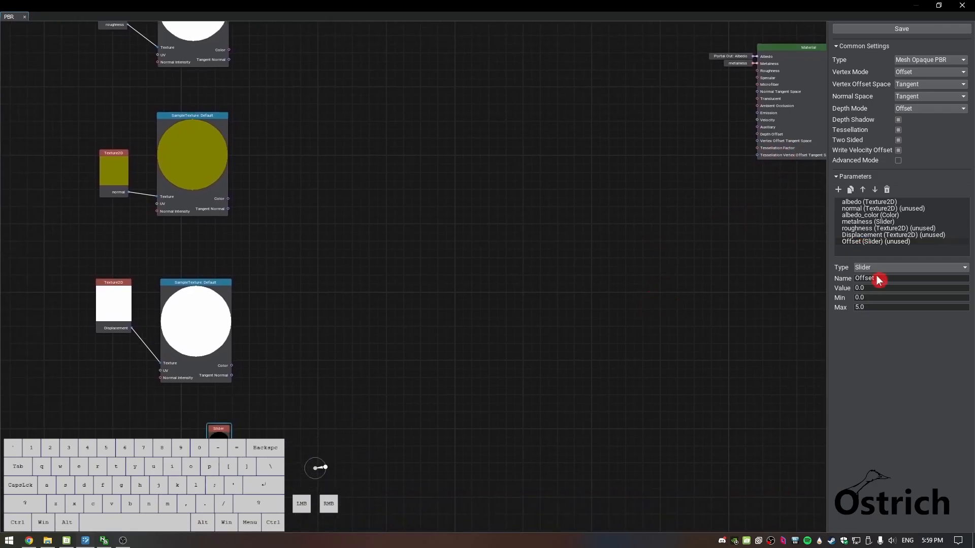
{"action": "left_click", "coordinate": [849, 191]}
{"action": "left_click", "coordinate": [849, 191]}
Rename the first Offset copy Displacement Factor and move it above the Offset parameter
{"action": "left_click_drag", "start_coordinate": [885, 281], "coordinate": [855, 282]}
{"action": "key", "text": "shift"}
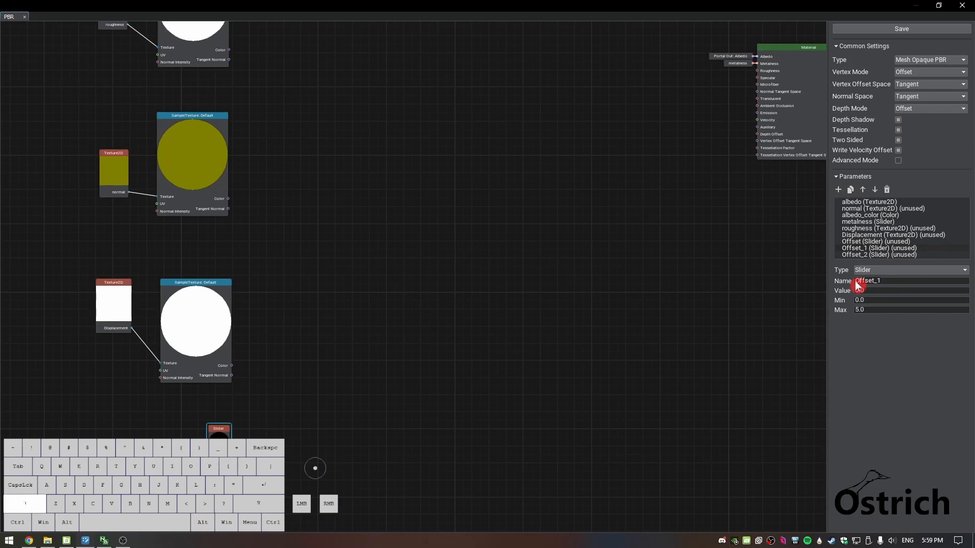
{"action": "type", "text": "Tesse"}
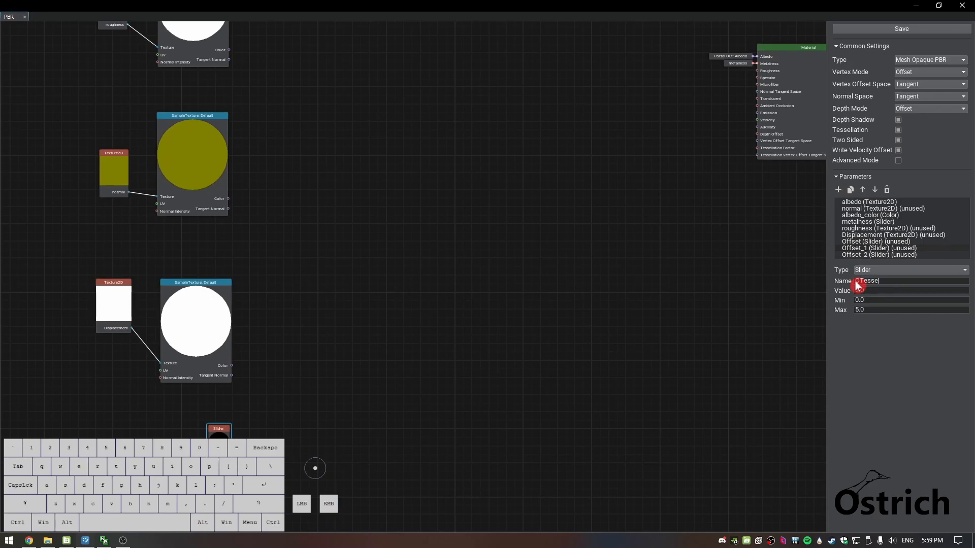
{"action": "key", "text": "BackSpace"}
{"action": "key", "text": "BackSpace"}
{"action": "key", "text": "BackSpace"}
{"action": "key", "text": "BackSpace"}
{"action": "type", "text": "Displacement Factor"}
{"action": "key", "text": "Return"}
{"action": "left_click_drag", "start_coordinate": [872, 309], "coordinate": [842, 311]}
{"action": "left_click", "coordinate": [862, 190]}
Rename the second Offset copy Height and set its value to 0.5
{"action": "left_click", "coordinate": [871, 254]}
{"action": "left_click_drag", "start_coordinate": [882, 282], "coordinate": [836, 280]}
{"action": "type", "text": "Height"}
{"action": "key", "text": "Return"}
{"action": "double_click", "coordinate": [886, 291]}
{"action": "type", "text": "0.5"}
{"action": "key", "text": "Return"}
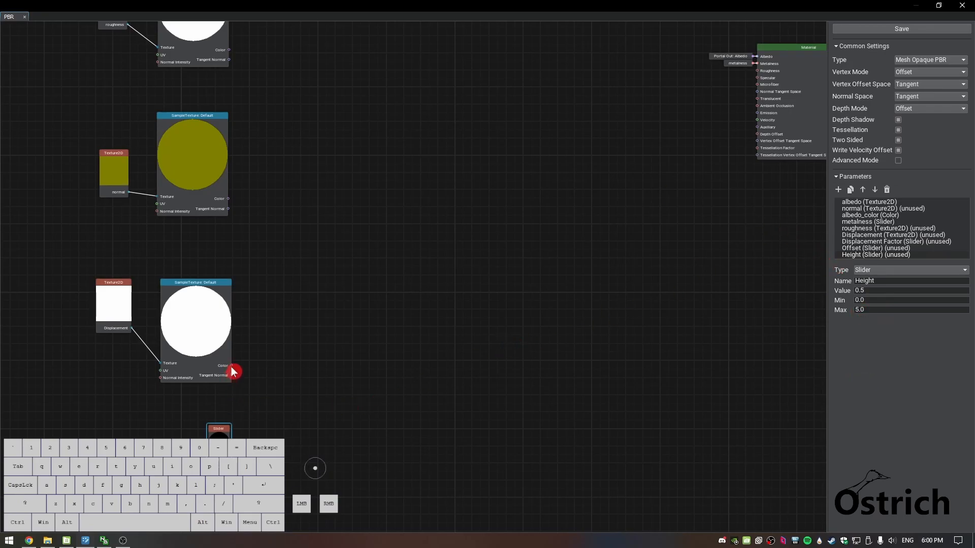
Move the Offset slider node up closer to the displacement Sample Texture node
{"action": "left_click", "coordinate": [222, 426]}
{"action": "left_click_drag", "start_coordinate": [199, 416], "coordinate": [222, 412]}
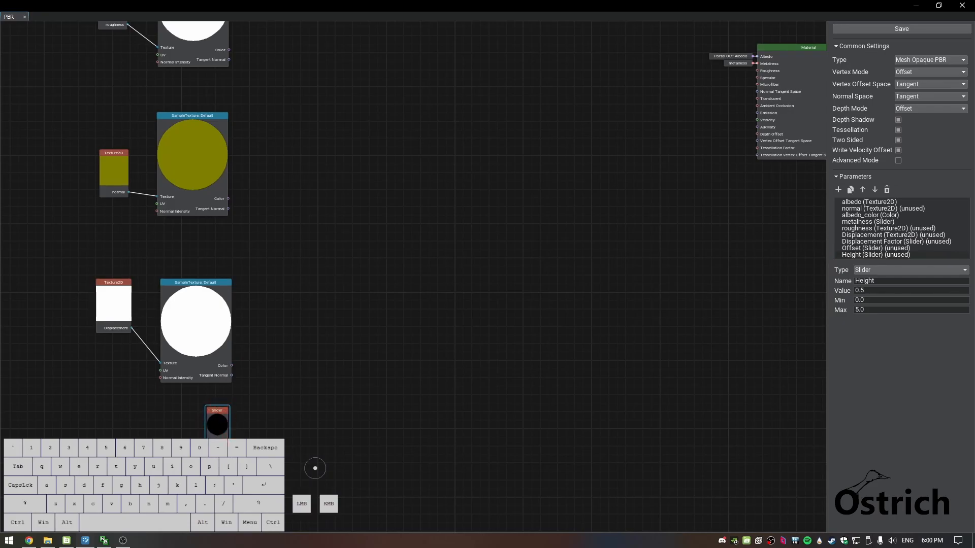
Create an Add node from the Offset slider, place it beside the displacement Sample Texture node, and feed Offset into input B
{"action": "left_click_drag", "start_coordinate": [275, 397], "coordinate": [273, 401]}
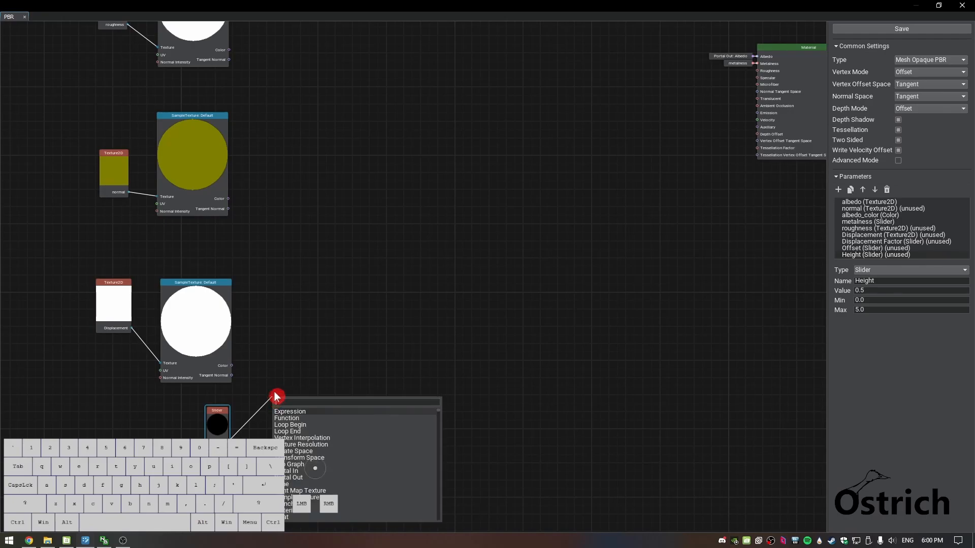
{"action": "type", "text": "add"}
{"action": "key", "text": "Return"}
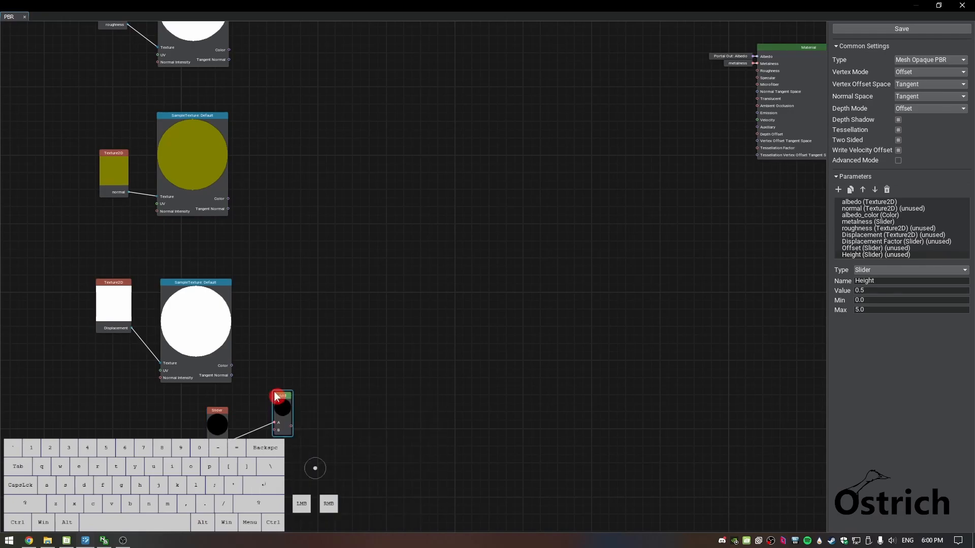
{"action": "left_click_drag", "start_coordinate": [283, 398], "coordinate": [275, 344]}
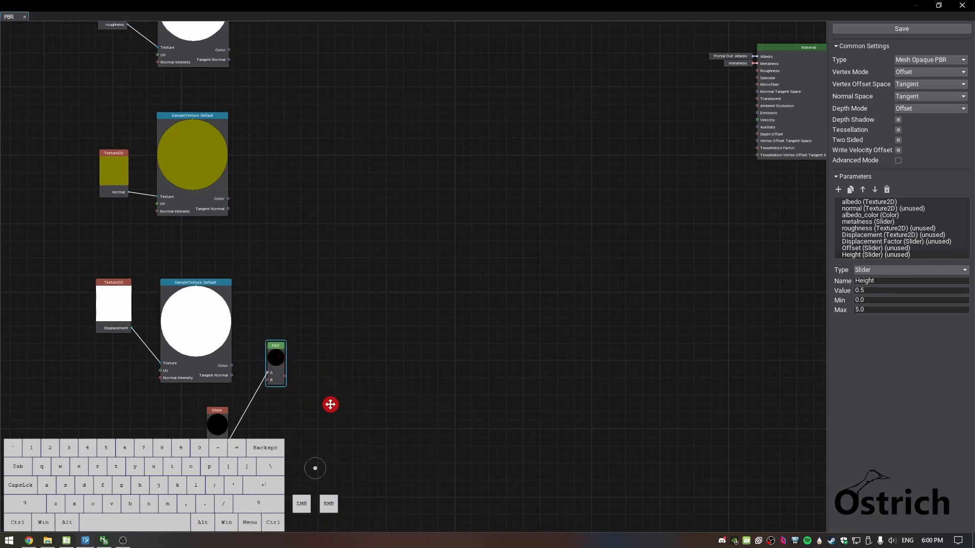
{"action": "scroll", "coordinate": [362, 365], "scroll_direction": "up", "scroll_amount": 2}
{"action": "scroll", "coordinate": [362, 365], "scroll_direction": "up", "scroll_amount": 3}
{"action": "left_click", "coordinate": [266, 324]}
{"action": "left_click_drag", "start_coordinate": [266, 324], "coordinate": [210, 421]}
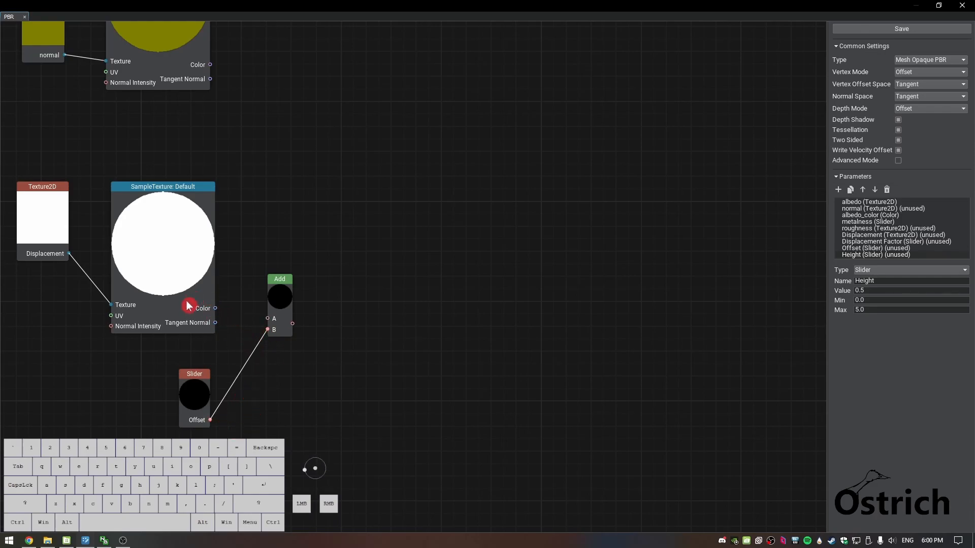
{"action": "left_click", "coordinate": [871, 274]}
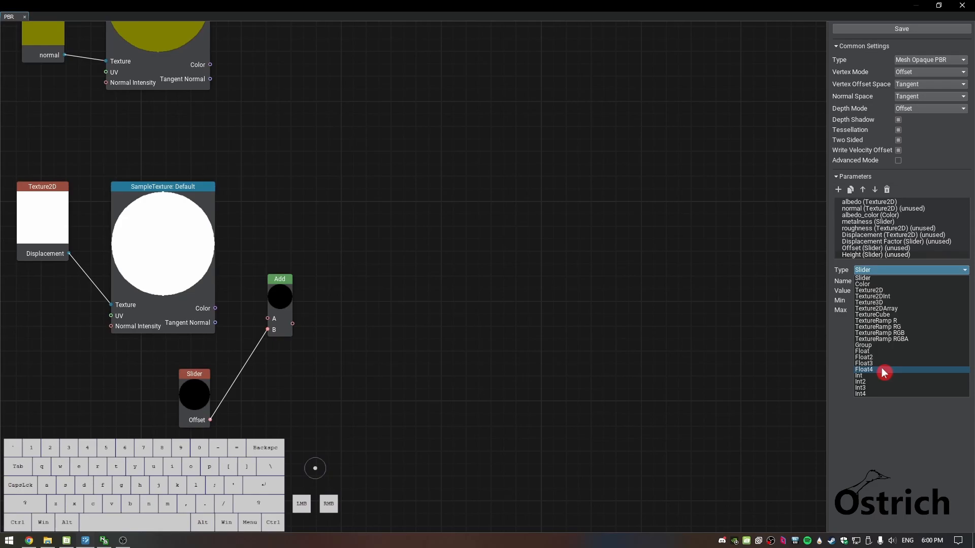
{"action": "left_click", "coordinate": [887, 278]}
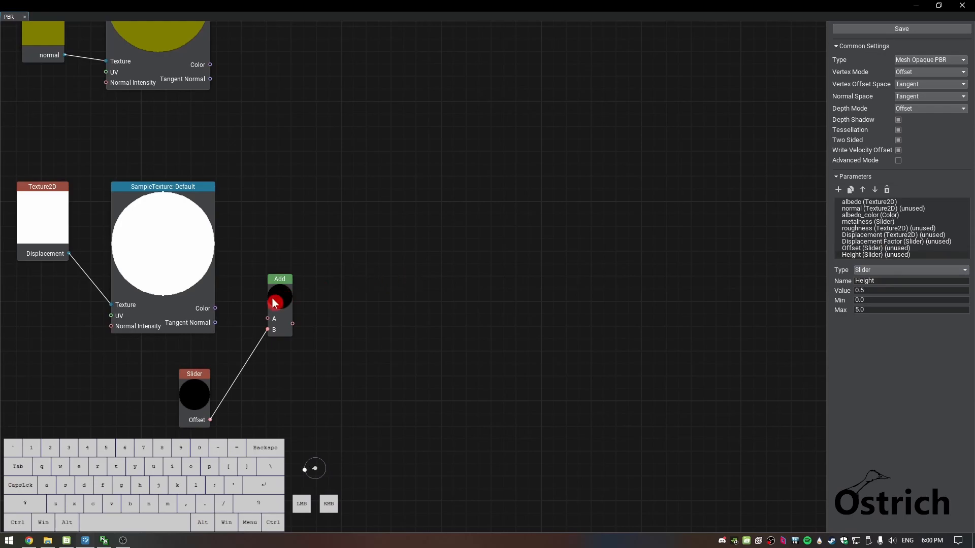
Connect the X channel of the displacement Sample Texture's Color output to input A of the Add node
{"action": "left_click_drag", "start_coordinate": [215, 310], "coordinate": [270, 331]}
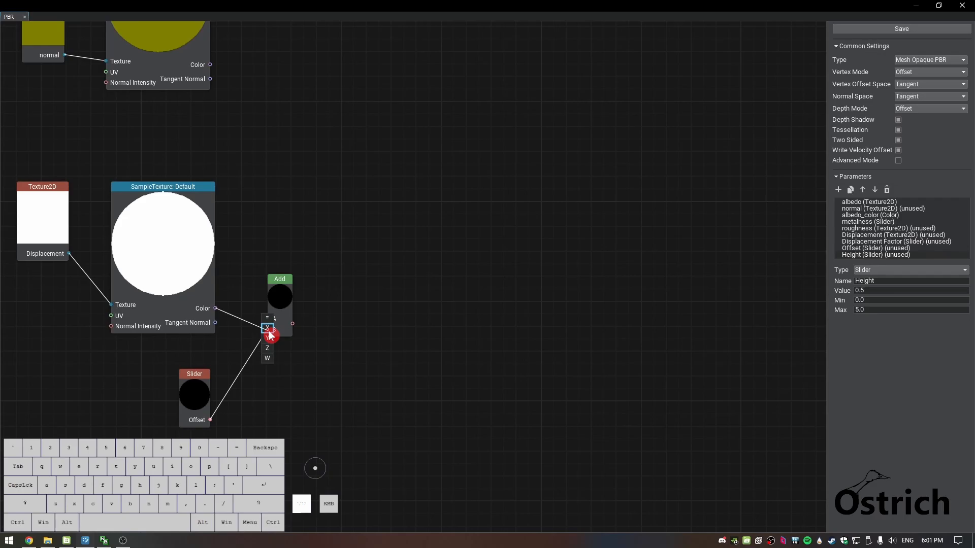
{"action": "left_click_drag", "start_coordinate": [268, 331], "coordinate": [267, 331]}
{"action": "left_click", "coordinate": [325, 311]}
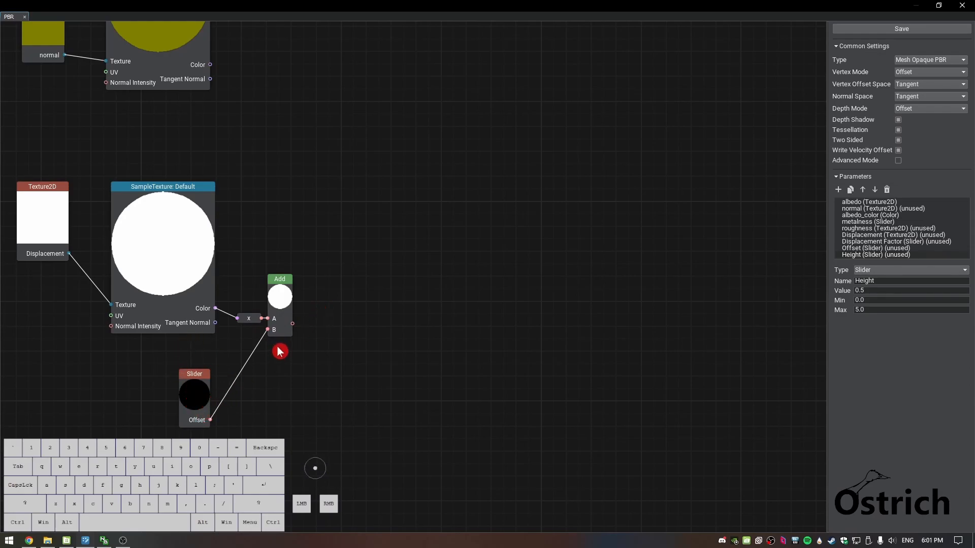
Create a Multiply node from the Add node's output and align it beside the Add node
{"action": "scroll", "coordinate": [475, 341], "scroll_direction": "up", "scroll_amount": 1}
{"action": "middle_click_drag", "start_coordinate": [476, 340], "coordinate": [397, 345]}
{"action": "scroll", "coordinate": [241, 341], "scroll_direction": "up", "scroll_amount": 1}
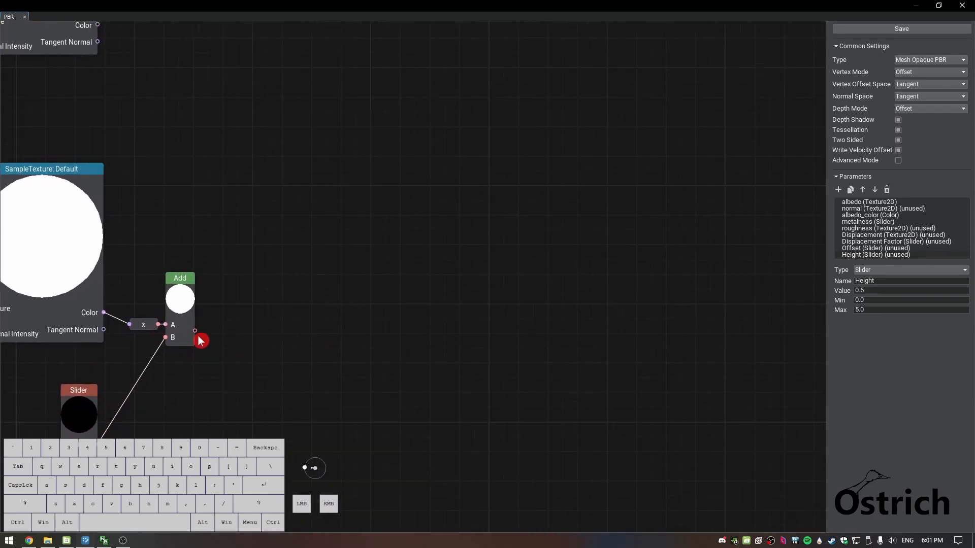
{"action": "middle_click_drag", "start_coordinate": [259, 368], "coordinate": [305, 357]}
{"action": "scroll", "coordinate": [304, 357], "scroll_direction": "down", "scroll_amount": 1}
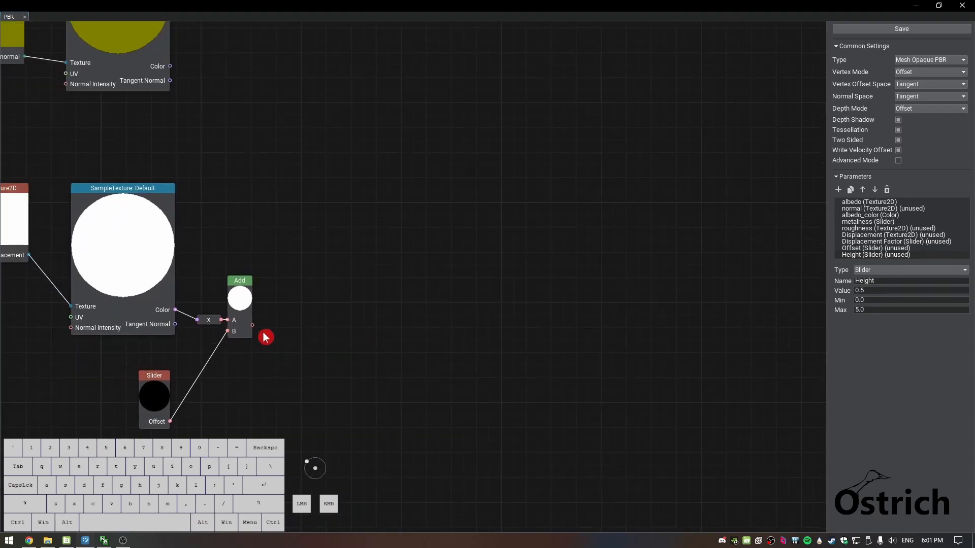
{"action": "left_click_drag", "start_coordinate": [253, 325], "coordinate": [310, 327]}
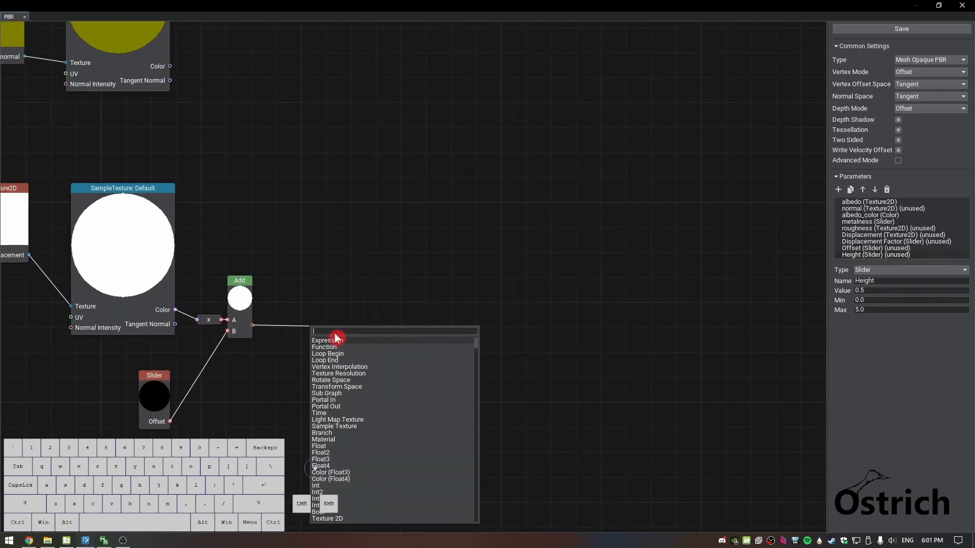
{"action": "type", "text": "mul"}
{"action": "key", "text": "Return"}
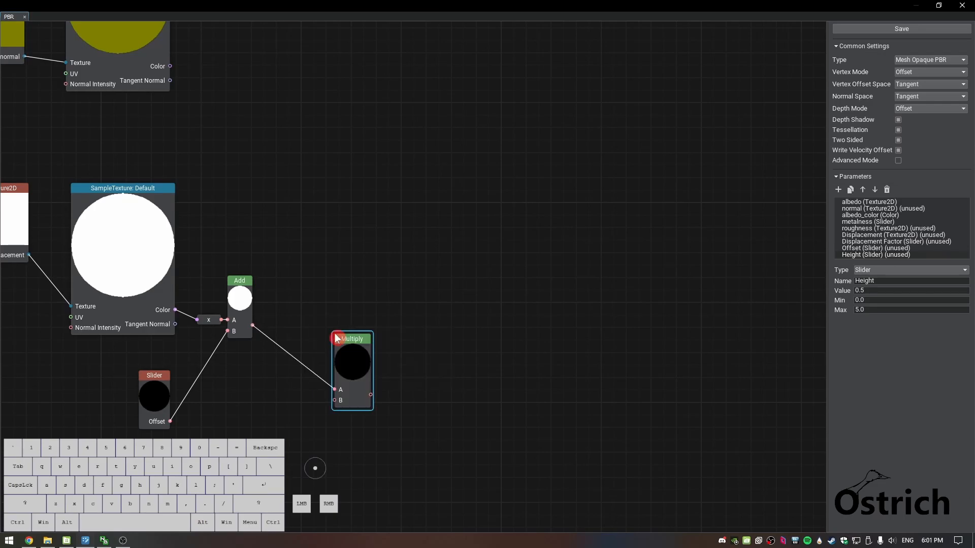
{"action": "left_click_drag", "start_coordinate": [336, 351], "coordinate": [315, 285]}
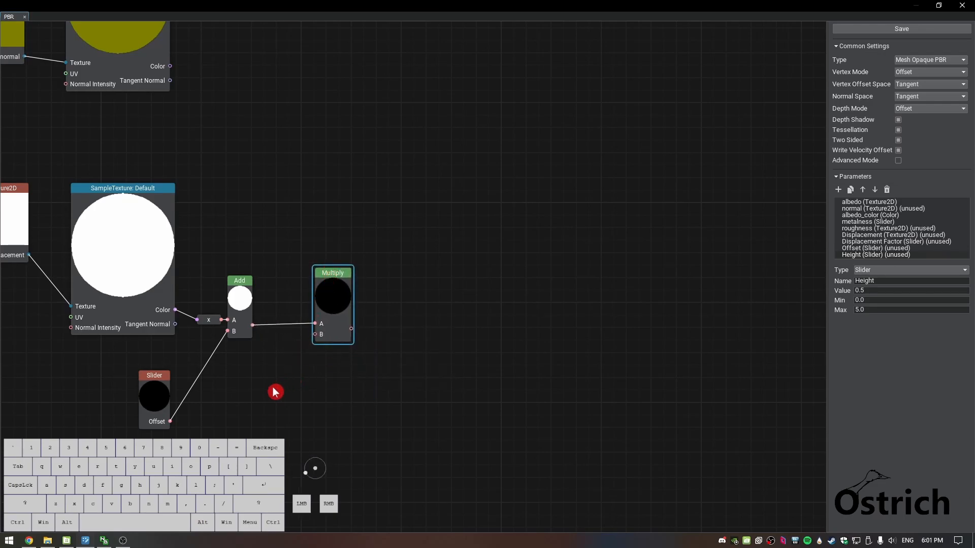
Place the Height slider parameter below the Multiply node and connect it to Multiply's input B
{"action": "left_click_drag", "start_coordinate": [871, 254], "coordinate": [252, 400]}
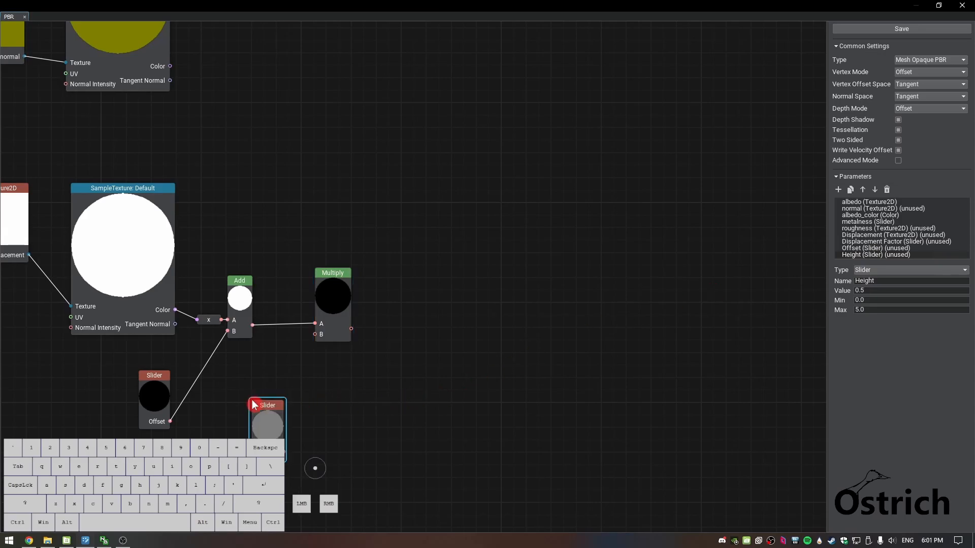
{"action": "left_click", "coordinate": [260, 376]}
{"action": "left_click", "coordinate": [266, 409]}
{"action": "left_click_drag", "start_coordinate": [282, 447], "coordinate": [314, 334]}
{"action": "left_click_drag", "start_coordinate": [273, 385], "coordinate": [274, 383]}
{"action": "left_click_drag", "start_coordinate": [338, 273], "coordinate": [338, 278]}
Shift the Multiply node slightly closer to the Add node
{"action": "scroll", "coordinate": [473, 351], "scroll_direction": "down", "scroll_amount": 1}
{"action": "scroll", "coordinate": [480, 350], "scroll_direction": "up", "scroll_amount": 1}
{"action": "right_click_drag", "start_coordinate": [501, 348], "coordinate": [390, 374]}
{"action": "scroll", "coordinate": [389, 374], "scroll_direction": "down", "scroll_amount": 2}
{"action": "scroll", "coordinate": [391, 376], "scroll_direction": "down", "scroll_amount": 1}
{"action": "left_click_drag", "start_coordinate": [551, 333], "coordinate": [492, 339]}
{"action": "right_click_drag", "start_coordinate": [379, 354], "coordinate": [359, 364]}
{"action": "left_click", "coordinate": [218, 332]}
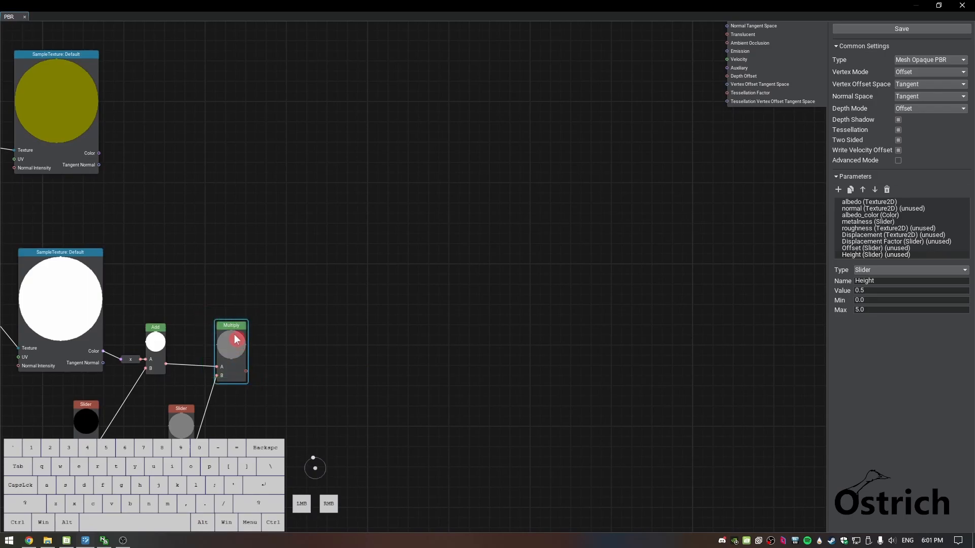
{"action": "left_click_drag", "start_coordinate": [235, 333], "coordinate": [231, 323]}
Reveal the editor viewport behind the graph and examine the brick wall's displaced surface up close and from the side
{"action": "mouse_move", "coordinate": [85, 541]}
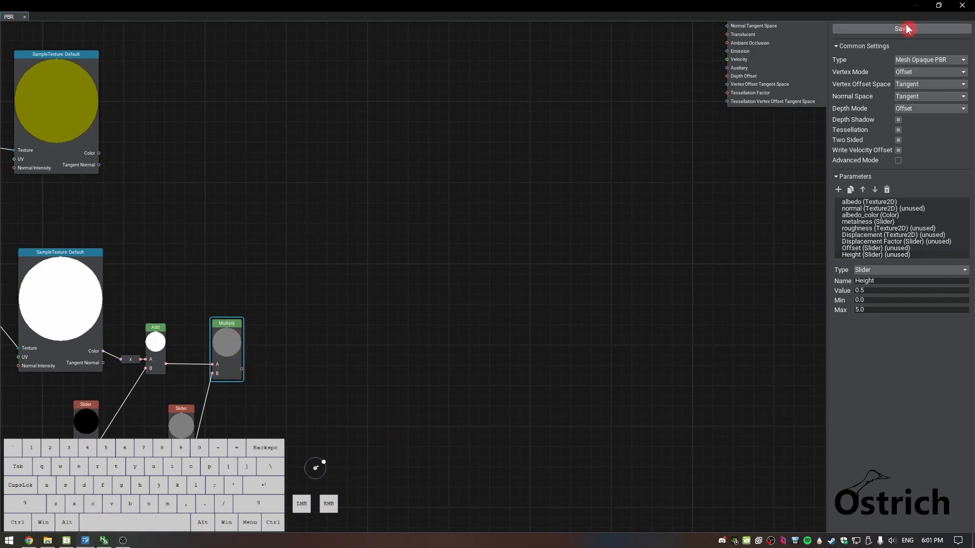
{"action": "left_click", "coordinate": [939, 5]}
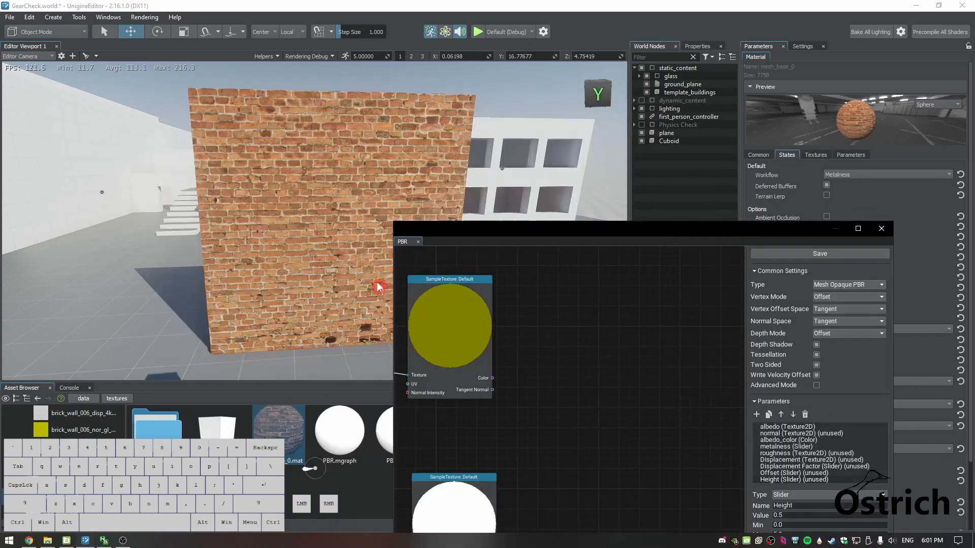
{"action": "left_click", "coordinate": [340, 240]}
{"action": "right_click_drag", "start_coordinate": [245, 275], "coordinate": [247, 226]}
{"action": "key", "text": "q"}
{"action": "key", "text": "2"}
{"action": "key", "text": "w"}
{"action": "key", "text": "e"}
{"action": "key", "text": "q"}
{"action": "key", "text": "w"}
{"action": "key", "text": "2"}
{"action": "key", "text": "1"}
{"action": "key", "text": "w"}
{"action": "key", "text": "s"}
{"action": "key", "text": "w"}
{"action": "key", "text": "e"}
{"action": "key", "text": "s"}
{"action": "key", "text": "s"}
{"action": "key", "text": "d"}
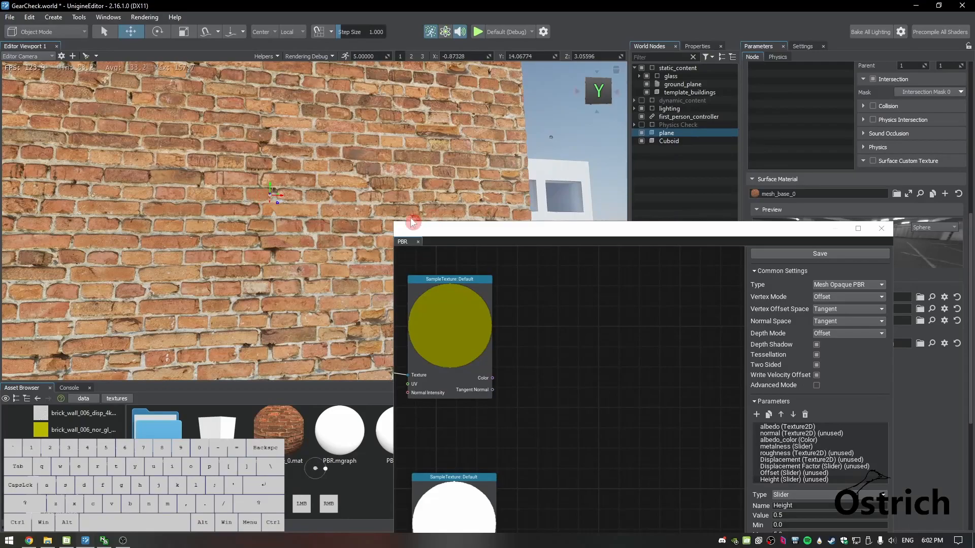
{"action": "right_click_drag", "start_coordinate": [210, 300], "coordinate": [406, 308]}
{"action": "key", "text": "a"}
{"action": "key", "text": "d"}
{"action": "right_click", "coordinate": [406, 308]}
{"action": "right_click_drag", "start_coordinate": [371, 188], "coordinate": [263, 201]}
{"action": "key", "text": "d"}
{"action": "key", "text": "a"}
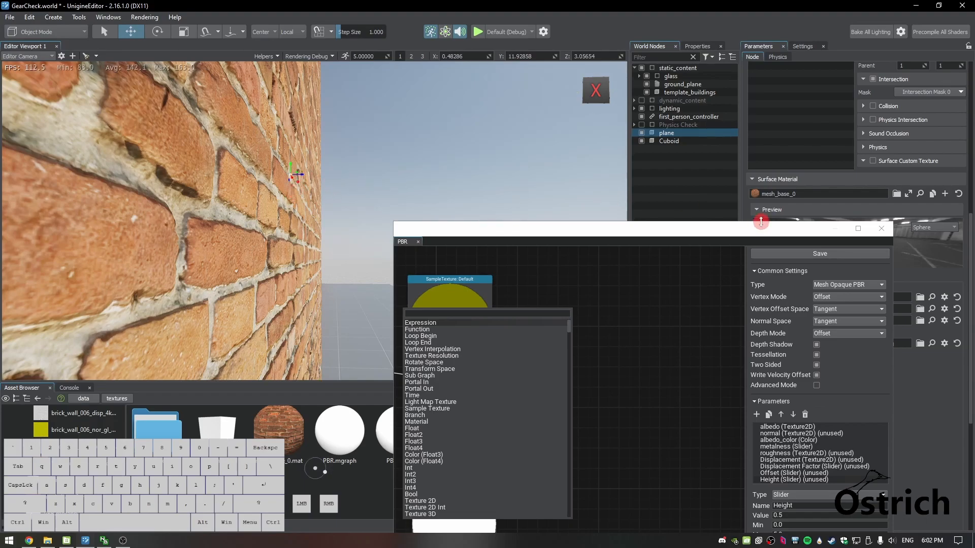
{"action": "left_click", "coordinate": [858, 228]}
{"action": "right_click", "coordinate": [418, 319]}
{"action": "left_click", "coordinate": [325, 291]}
Connect the Multiply output to a new Portal In node named Displacement
{"action": "middle_click_drag", "start_coordinate": [321, 353], "coordinate": [402, 329]}
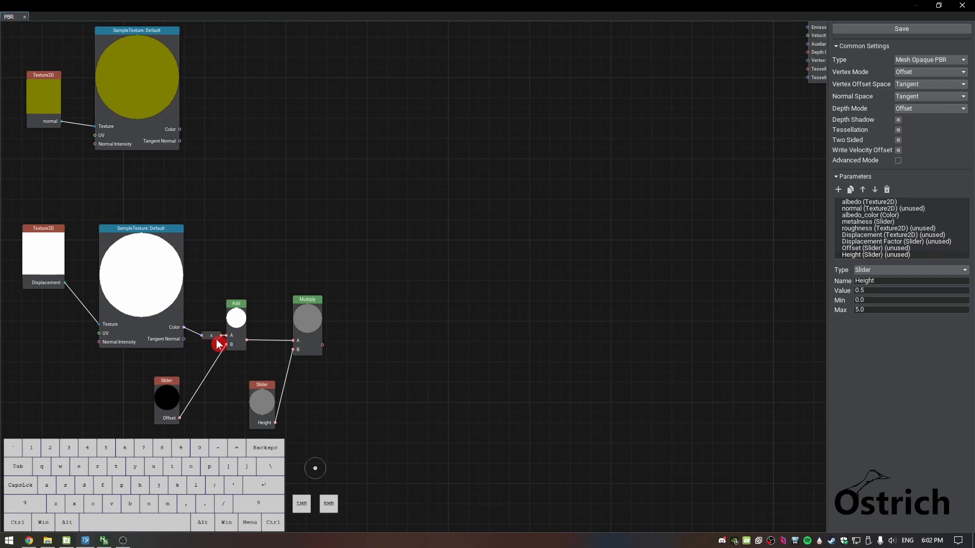
{"action": "left_click_drag", "start_coordinate": [744, 211], "coordinate": [572, 297]}
{"action": "left_click_drag", "start_coordinate": [323, 346], "coordinate": [354, 349]}
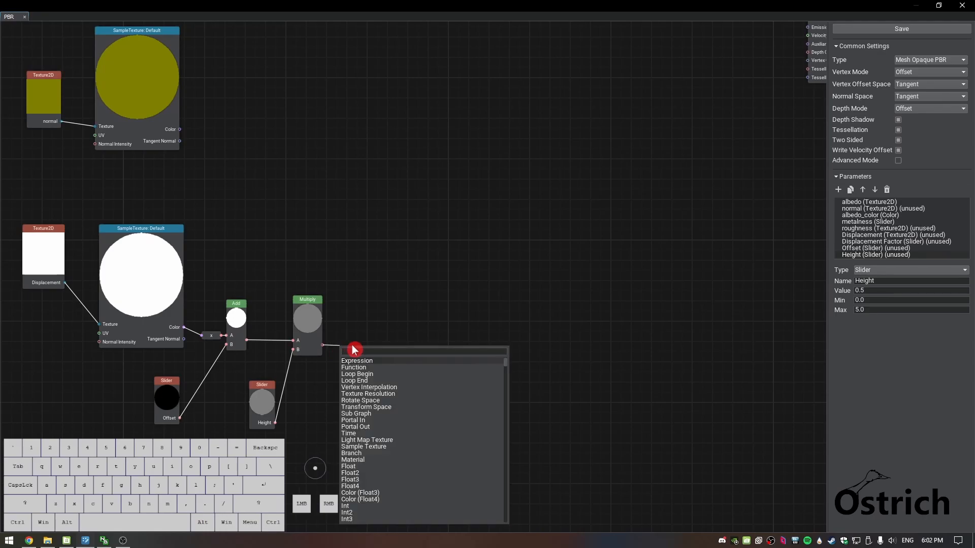
{"action": "type", "text": "portal"}
{"action": "key", "text": "Return"}
{"action": "left_click", "coordinate": [350, 345]}
{"action": "type", "text": "Displacement"}
{"action": "left_click", "coordinate": [429, 355]}
{"action": "left_click", "coordinate": [372, 348]}
{"action": "key", "text": "Return"}
{"action": "left_click", "coordinate": [350, 332]}
Feed the Material's Tessellation Vertex Offset Tangent Space input from a new Portal Out node set to Displacement
{"action": "middle_click_drag", "start_coordinate": [584, 167], "coordinate": [398, 233]}
{"action": "left_click_drag", "start_coordinate": [622, 145], "coordinate": [609, 148]}
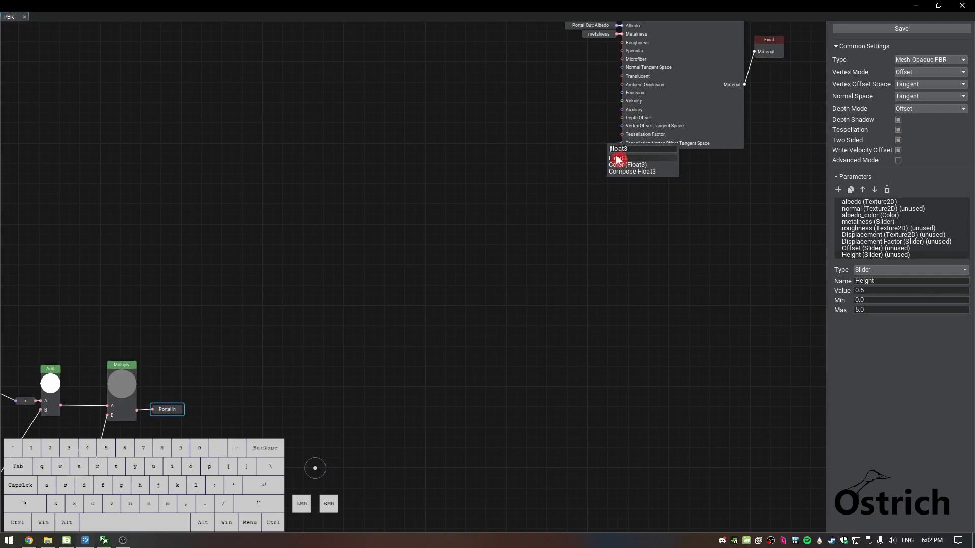
{"action": "type", "text": "po"}
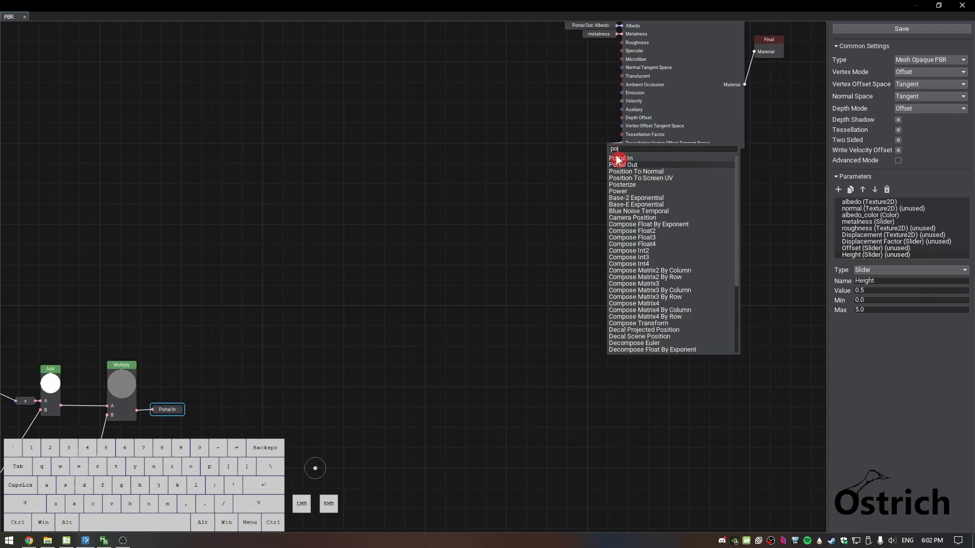
{"action": "left_click", "coordinate": [619, 161]}
{"action": "left_click", "coordinate": [588, 145]}
{"action": "left_click", "coordinate": [622, 148]}
{"action": "left_click", "coordinate": [620, 163]}
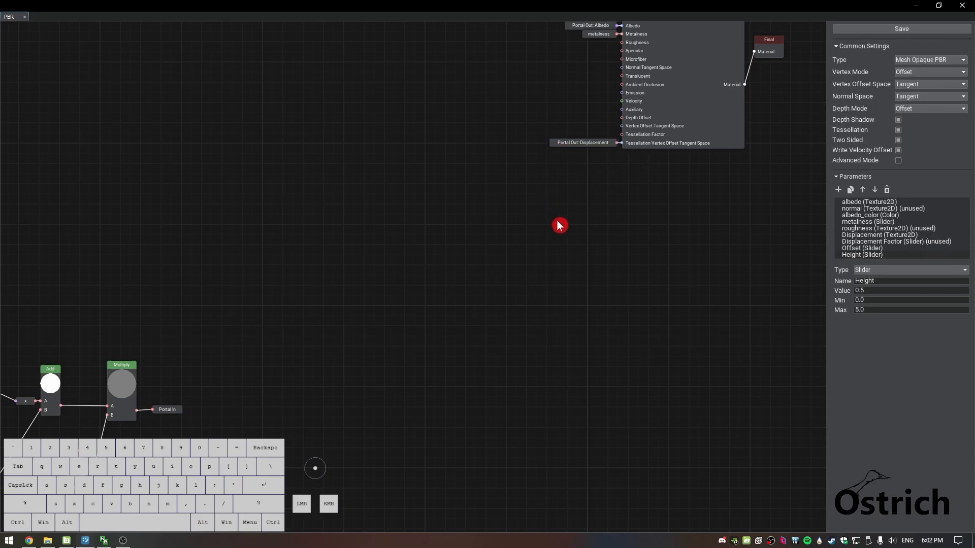
Move the Displacement Portal In node farther from the Multiply node and delete the link between them
{"action": "middle_click_drag", "start_coordinate": [453, 315], "coordinate": [367, 366]}
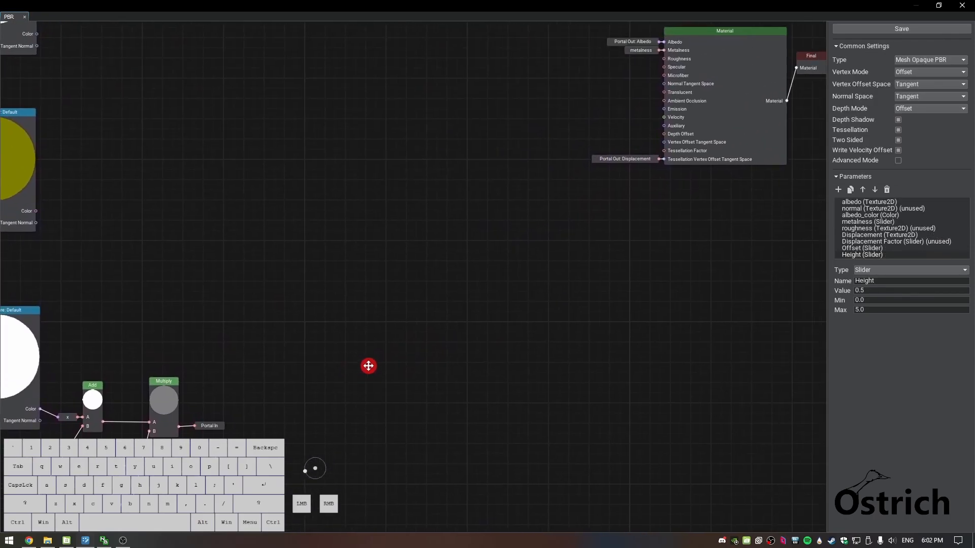
{"action": "left_click_drag", "start_coordinate": [207, 429], "coordinate": [269, 429]}
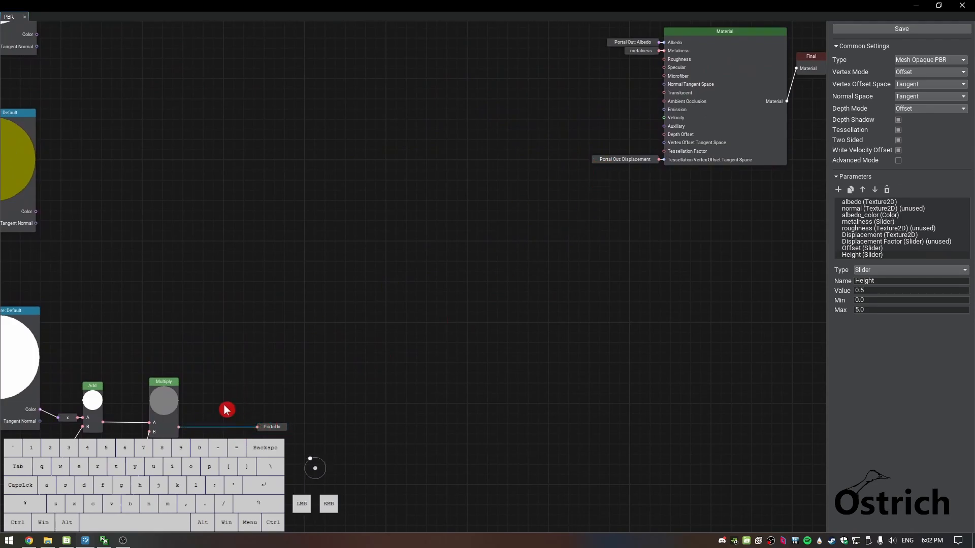
{"action": "key", "text": "Delete"}
Create an XXX swizzle from the Multiply output and place it between Multiply and the Portal In node
{"action": "left_click_drag", "start_coordinate": [180, 432], "coordinate": [257, 436]}
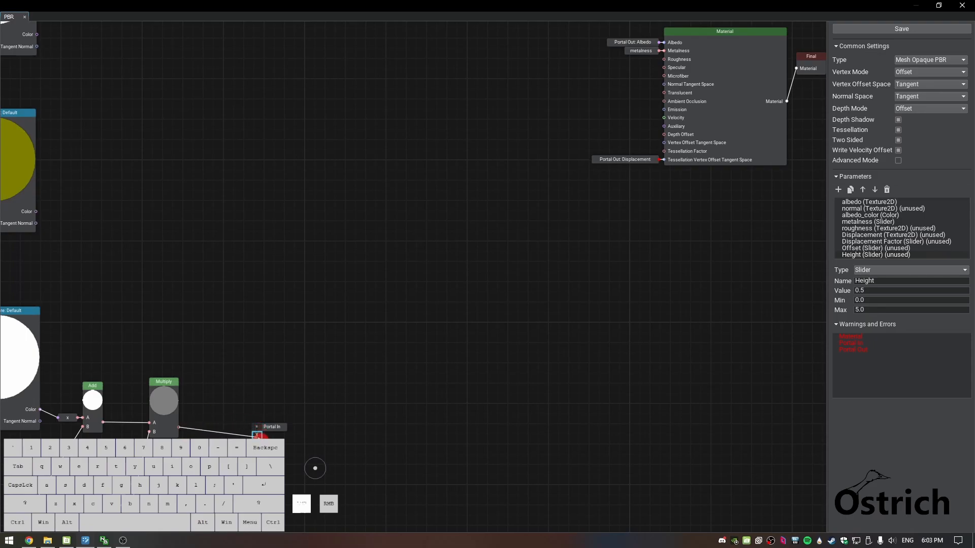
{"action": "left_click_drag", "start_coordinate": [258, 436], "coordinate": [663, 166]}
{"action": "left_click_drag", "start_coordinate": [666, 179], "coordinate": [209, 434]}
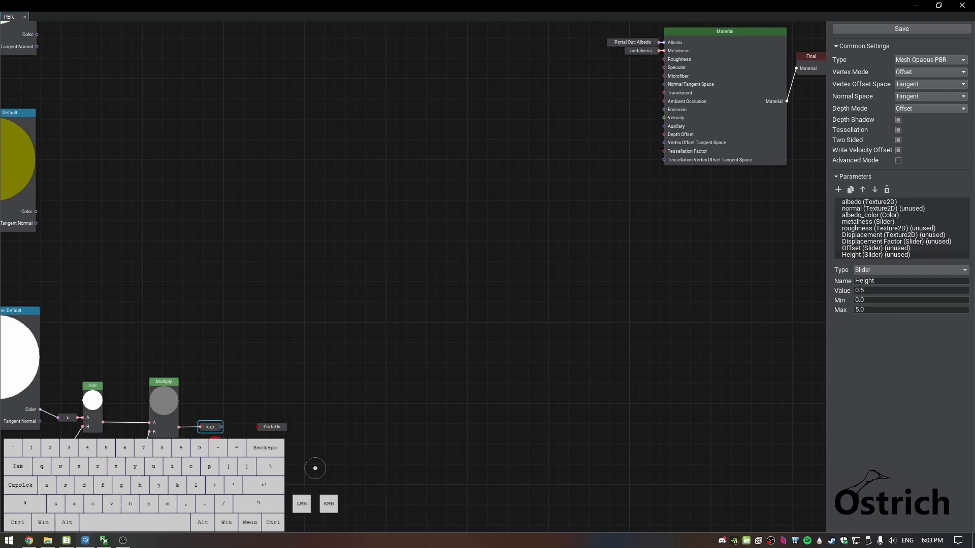
Change the swizzle after Multiply to 0,0,x and connect its output to the Displacement Portal In node
{"action": "scroll", "coordinate": [214, 432], "scroll_direction": "up", "scroll_amount": 4}
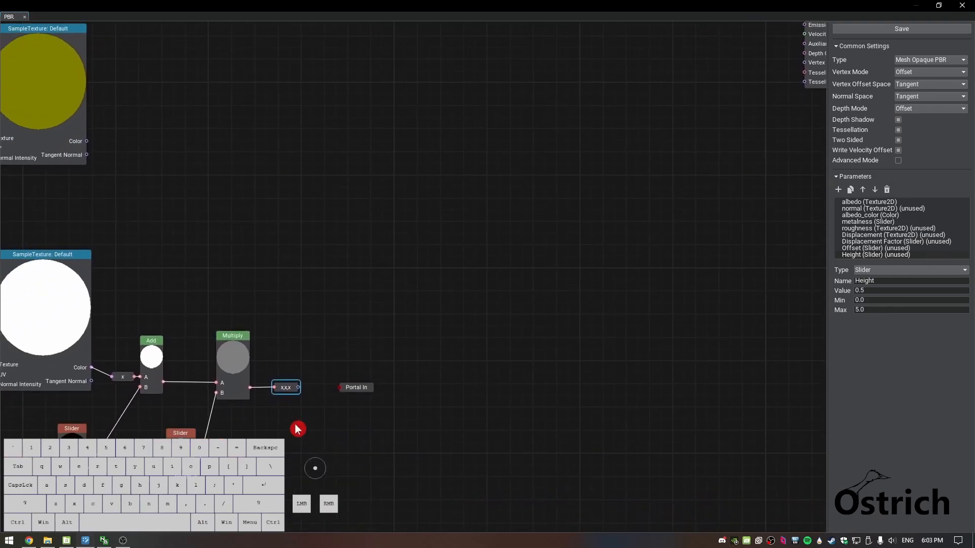
{"action": "scroll", "coordinate": [300, 421], "scroll_direction": "up", "scroll_amount": 1}
{"action": "left_click_drag", "start_coordinate": [284, 382], "coordinate": [296, 382]}
{"action": "key", "text": "BackSpace"}
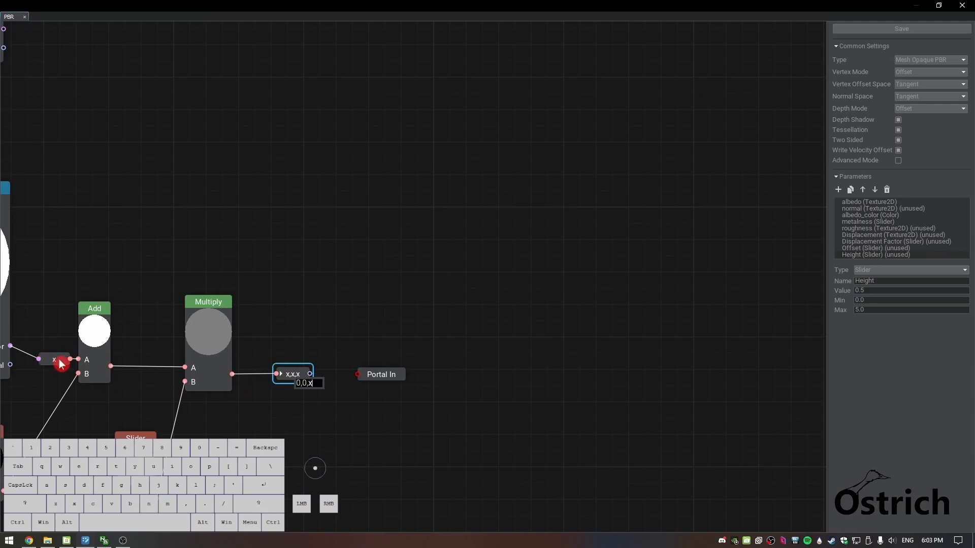
{"action": "left_click", "coordinate": [342, 358]}
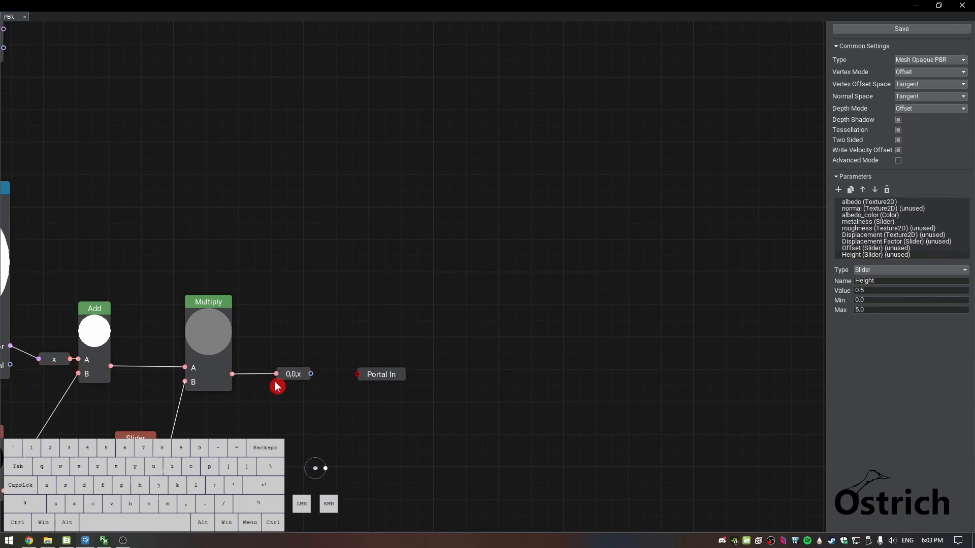
{"action": "left_click_drag", "start_coordinate": [313, 378], "coordinate": [356, 375]}
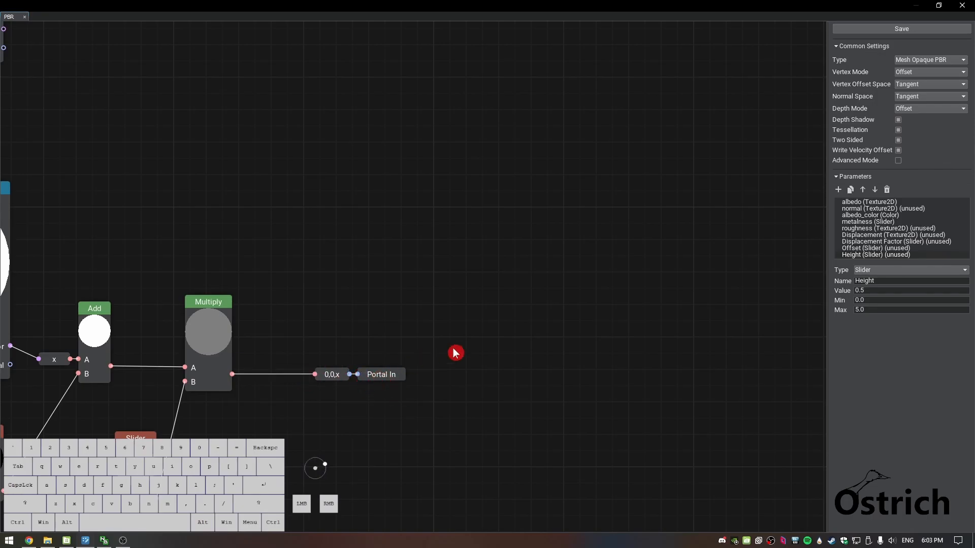
Add a Portal Out node feeding the Material's Tessellation Vertex Offset Tangent Space input
{"action": "middle_click_drag", "start_coordinate": [569, 315], "coordinate": [435, 344]}
{"action": "scroll", "coordinate": [436, 344], "scroll_direction": "down", "scroll_amount": 3}
{"action": "scroll", "coordinate": [443, 338], "scroll_direction": "down", "scroll_amount": 1}
{"action": "middle_click_drag", "start_coordinate": [528, 272], "coordinate": [368, 333]}
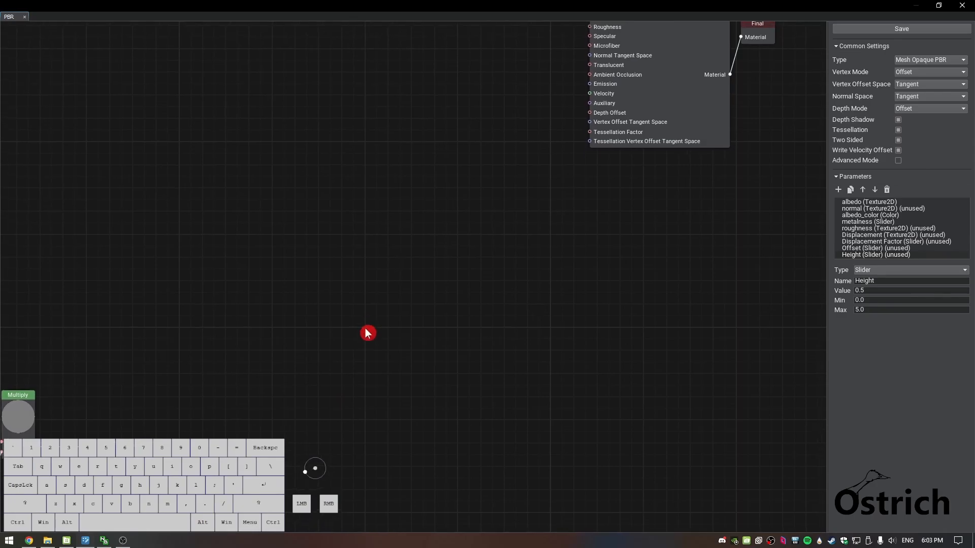
{"action": "left_click_drag", "start_coordinate": [590, 143], "coordinate": [579, 143]}
{"action": "type", "text": "porta"}
{"action": "key", "text": "Down"}
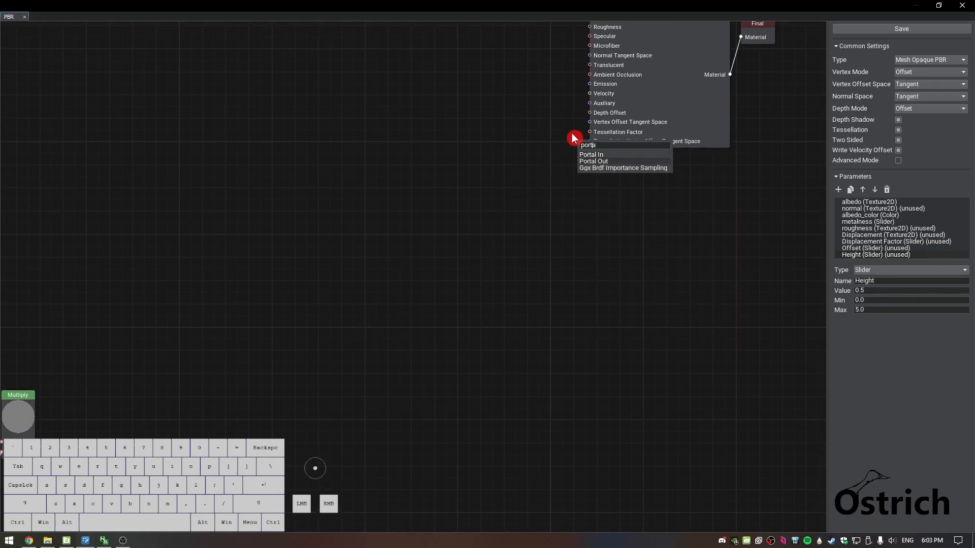
{"action": "key", "text": "Return"}
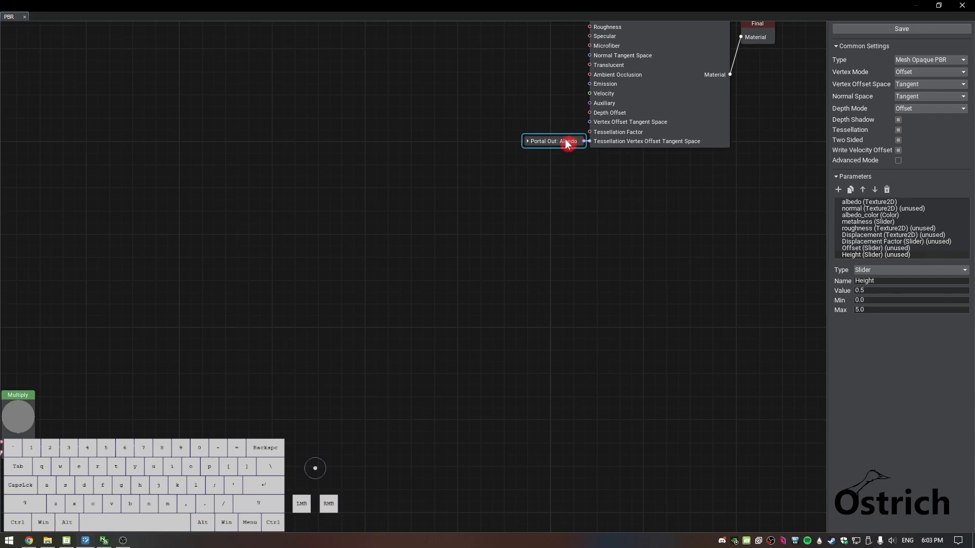
Set the Portal Out node at Tessellation Vertex Offset Tangent Space to the Displacement portal and keep it collapsed
{"action": "left_click", "coordinate": [527, 143]}
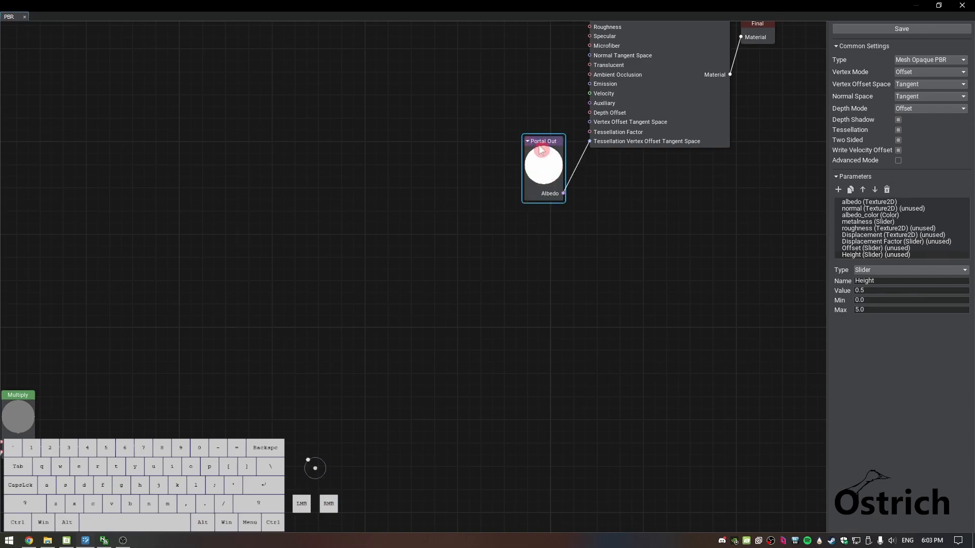
{"action": "left_click_drag", "start_coordinate": [527, 146], "coordinate": [530, 145]}
{"action": "left_click", "coordinate": [529, 144]}
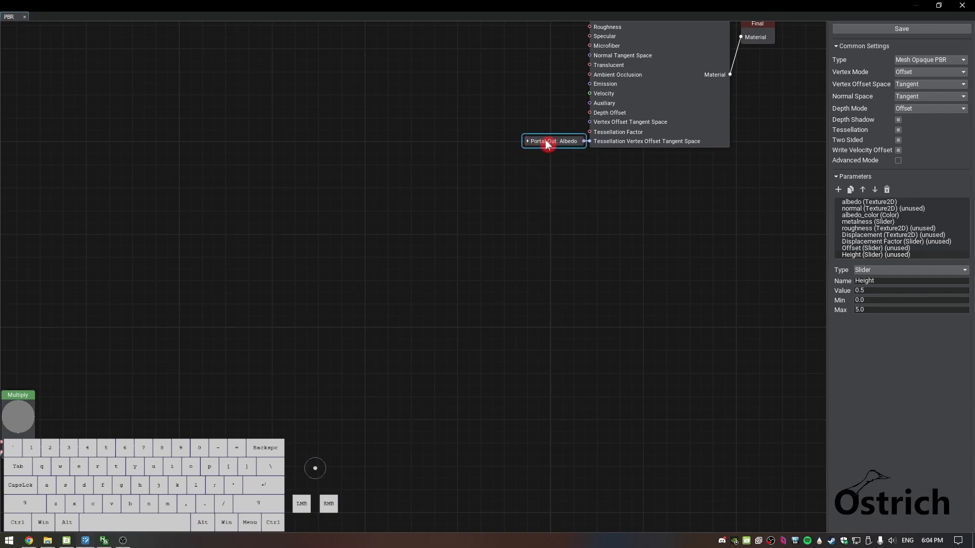
{"action": "left_click", "coordinate": [549, 143]}
{"action": "left_click", "coordinate": [589, 147]}
{"action": "left_click", "coordinate": [591, 161]}
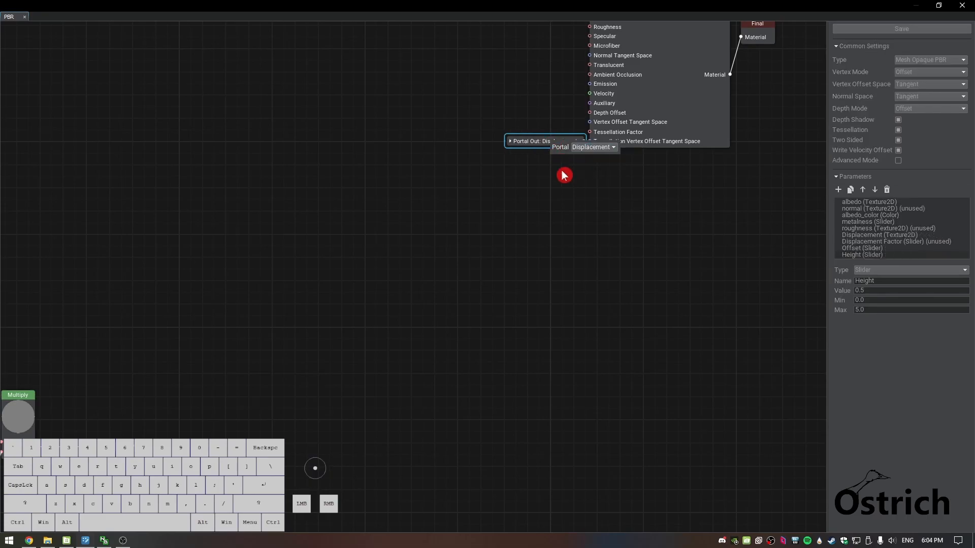
{"action": "left_click", "coordinate": [228, 326]}
Move the 0,0,x swizzle and the Displacement Portal In node close beside the Multiply node
{"action": "middle_click_drag", "start_coordinate": [233, 362], "coordinate": [388, 309]}
{"action": "left_click_drag", "start_coordinate": [295, 376], "coordinate": [248, 374]}
{"action": "left_click_drag", "start_coordinate": [319, 375], "coordinate": [278, 373]}
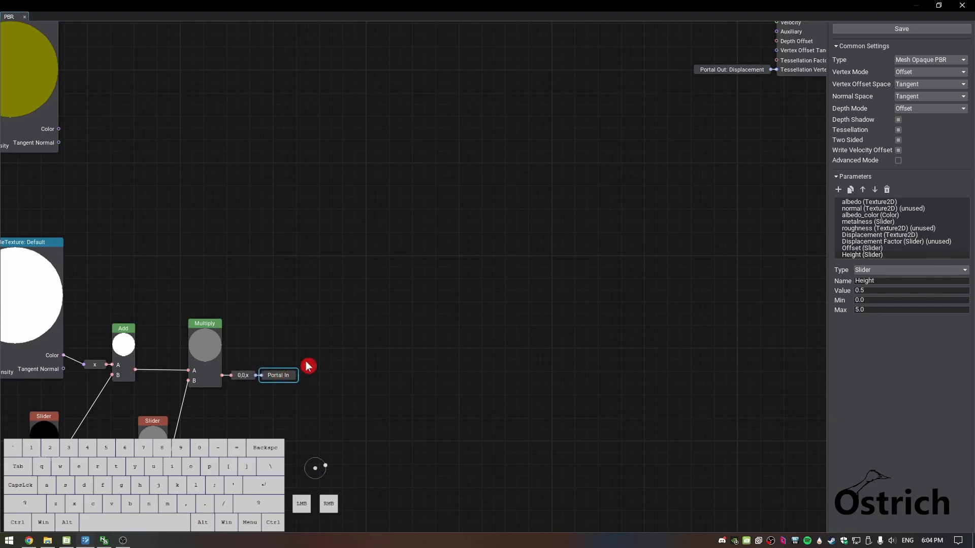
Place the Displacement Factor slider in the graph, connect it to the Material's Tessellation Factor input and collapse the node
{"action": "scroll", "coordinate": [360, 304], "scroll_direction": "up", "scroll_amount": 2}
{"action": "middle_click_drag", "start_coordinate": [372, 267], "coordinate": [351, 333]}
{"action": "scroll", "coordinate": [374, 298], "scroll_direction": "down", "scroll_amount": 1}
{"action": "scroll", "coordinate": [376, 299], "scroll_direction": "down", "scroll_amount": 1}
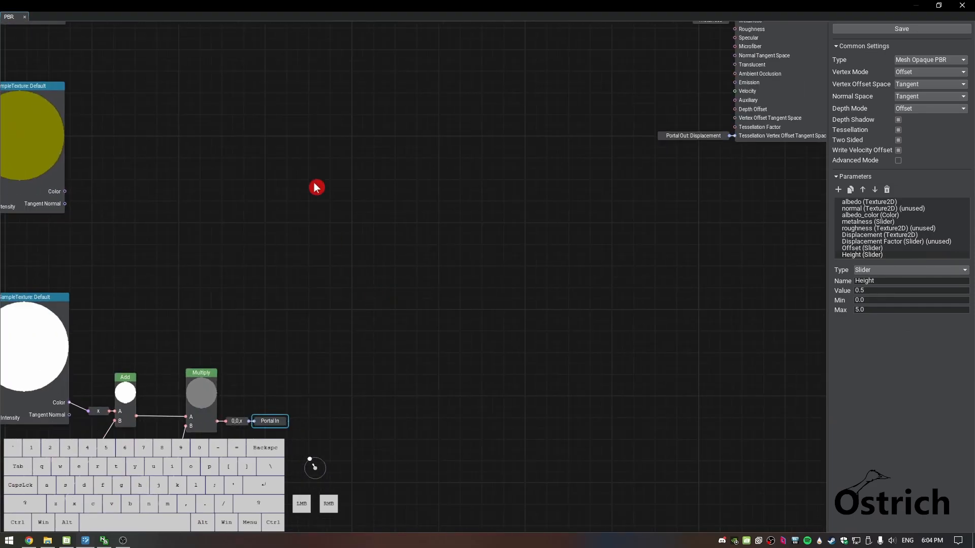
{"action": "middle_click_drag", "start_coordinate": [315, 190], "coordinate": [344, 294]}
{"action": "scroll", "coordinate": [344, 294], "scroll_direction": "down", "scroll_amount": 1}
{"action": "scroll", "coordinate": [355, 287], "scroll_direction": "down", "scroll_amount": 1}
{"action": "middle_click_drag", "start_coordinate": [384, 231], "coordinate": [342, 327]}
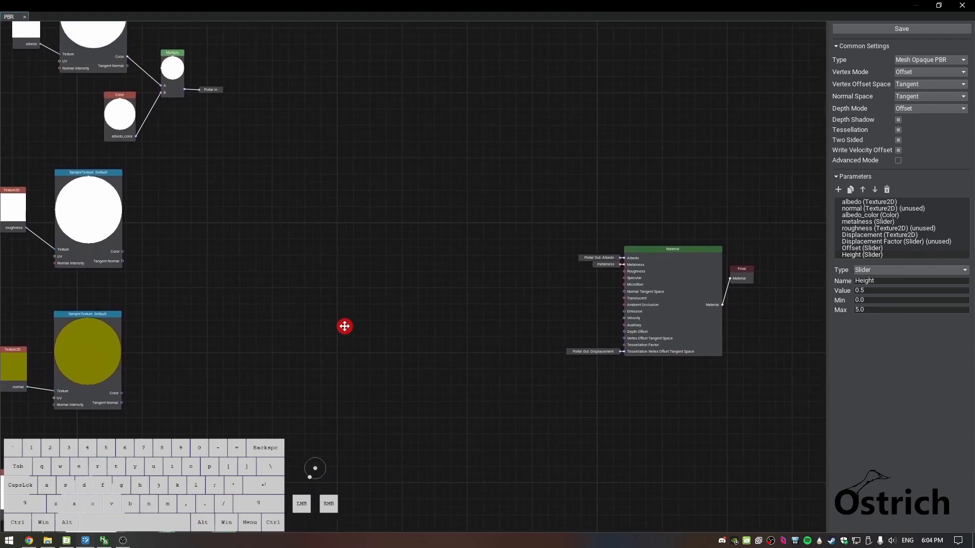
{"action": "left_click", "coordinate": [907, 242]}
{"action": "left_click_drag", "start_coordinate": [534, 340], "coordinate": [534, 340]}
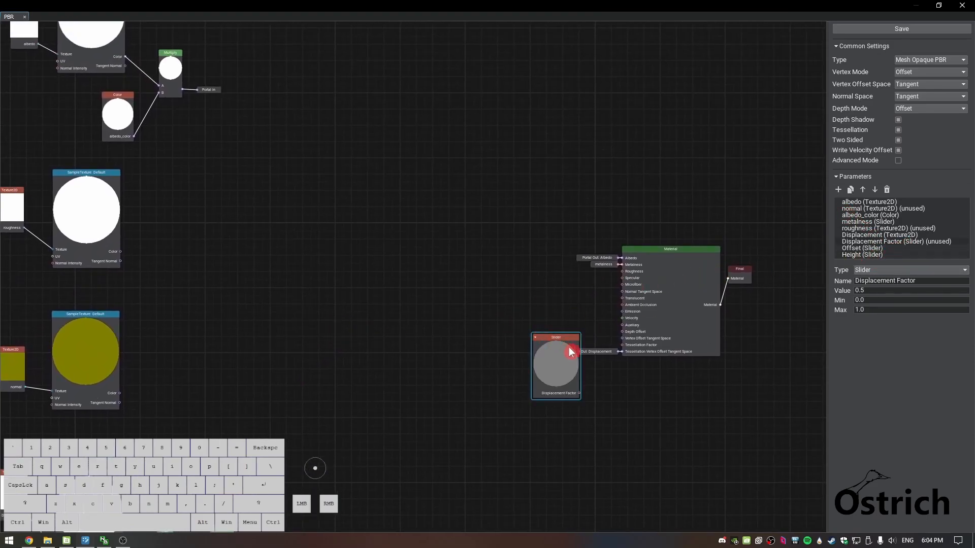
{"action": "left_click_drag", "start_coordinate": [582, 396], "coordinate": [621, 346]}
{"action": "left_click", "coordinate": [513, 317]}
{"action": "left_click", "coordinate": [486, 345]}
Send the roughness SampleTexture's Color output into a new Portal In node named Roughness and collapse it
{"action": "middle_click_drag", "start_coordinate": [435, 271], "coordinate": [471, 232]}
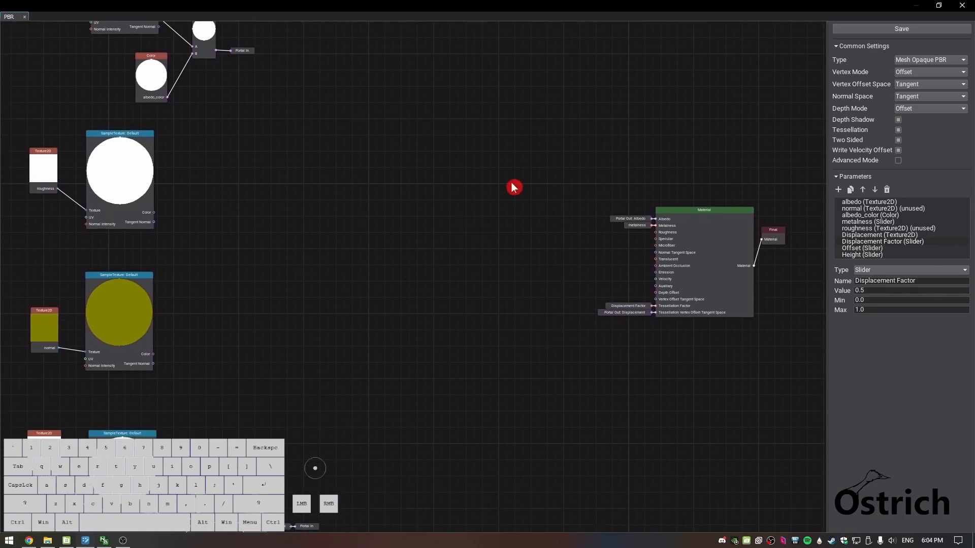
{"action": "left_click_drag", "start_coordinate": [153, 213], "coordinate": [178, 212]}
{"action": "left_click", "coordinate": [191, 292]}
{"action": "double_click", "coordinate": [195, 220]}
{"action": "double_click", "coordinate": [227, 226]}
{"action": "type", "text": "Roughness"}
{"action": "left_click", "coordinate": [226, 235]}
{"action": "left_click", "coordinate": [409, 263]}
{"action": "left_click", "coordinate": [417, 285]}
{"action": "left_click", "coordinate": [560, 369]}
{"action": "left_click", "coordinate": [178, 219]}
Send the normal SampleTexture's Color output into a new Portal In node named Normal and collapse it
{"action": "left_click_drag", "start_coordinate": [153, 354], "coordinate": [177, 364]}
{"action": "type", "text": "por"}
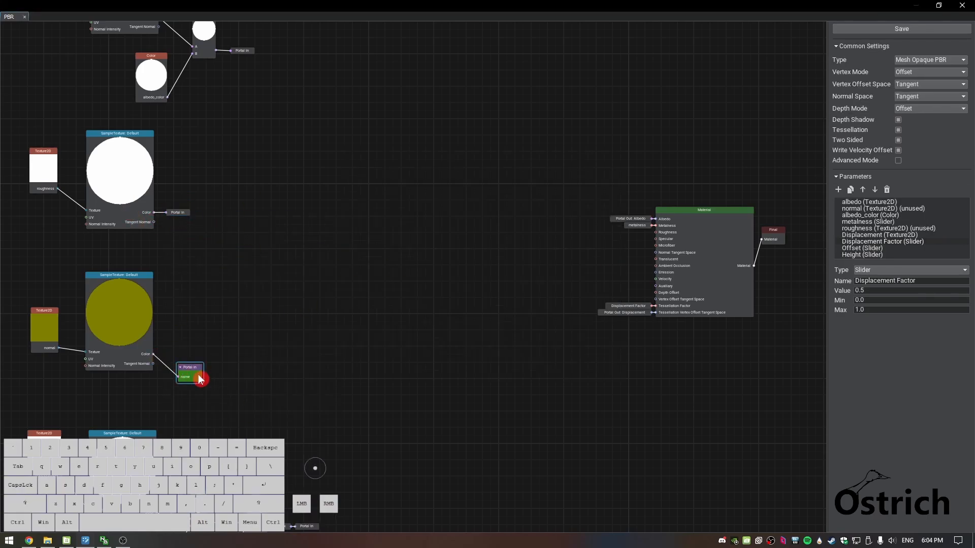
{"action": "double_click", "coordinate": [198, 375]}
{"action": "left_click_drag", "start_coordinate": [240, 380], "coordinate": [178, 379]}
{"action": "type", "text": "Normals"}
{"action": "left_click", "coordinate": [274, 391]}
{"action": "left_click", "coordinate": [410, 263]}
{"action": "left_click", "coordinate": [115, 338]}
{"action": "left_click", "coordinate": [560, 369]}
{"action": "left_click", "coordinate": [180, 367]}
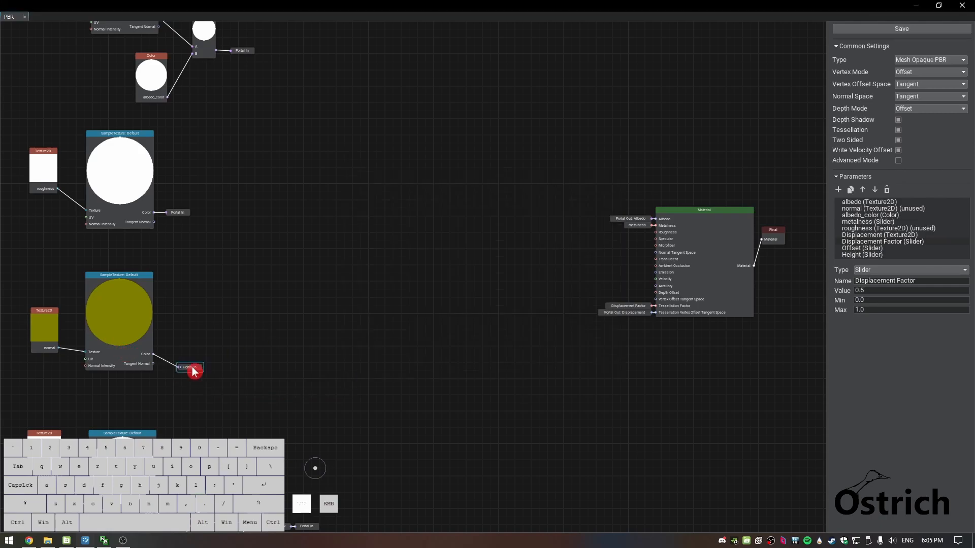
Feed the Material's Roughness and Normal Tangent Space inputs from Portal Out nodes set to Roughness and Normal
{"action": "scroll", "coordinate": [516, 206], "scroll_direction": "up", "scroll_amount": 2}
{"action": "right_click", "coordinate": [516, 206]}
{"action": "left_click", "coordinate": [523, 223]}
{"action": "left_click_drag", "start_coordinate": [517, 233], "coordinate": [491, 235]}
{"action": "left_click", "coordinate": [500, 256]}
{"action": "double_click", "coordinate": [494, 205]}
{"action": "left_click", "coordinate": [533, 236]}
{"action": "double_click", "coordinate": [480, 234]}
{"action": "left_click", "coordinate": [525, 239]}
{"action": "left_click", "coordinate": [526, 259]}
Move the Material node with its portals, sliders and Final node closer to the texture node groups
{"action": "scroll", "coordinate": [313, 362], "scroll_direction": "down", "scroll_amount": 1}
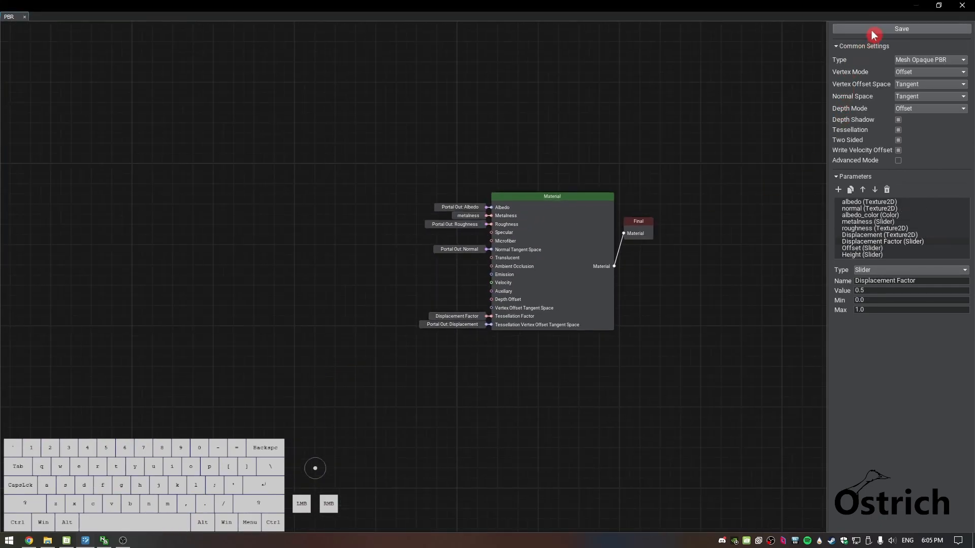
{"action": "scroll", "coordinate": [328, 316], "scroll_direction": "down", "scroll_amount": 1}
{"action": "middle_click_drag", "start_coordinate": [328, 316], "coordinate": [447, 335]}
{"action": "scroll", "coordinate": [445, 333], "scroll_direction": "down", "scroll_amount": 4}
{"action": "left_click_drag", "start_coordinate": [401, 207], "coordinate": [725, 409]}
{"action": "left_click_drag", "start_coordinate": [595, 257], "coordinate": [332, 258]}
{"action": "middle_click_drag", "start_coordinate": [321, 408], "coordinate": [456, 353]}
{"action": "scroll", "coordinate": [468, 320], "scroll_direction": "down", "scroll_amount": 1}
{"action": "scroll", "coordinate": [483, 328], "scroll_direction": "down", "scroll_amount": 1}
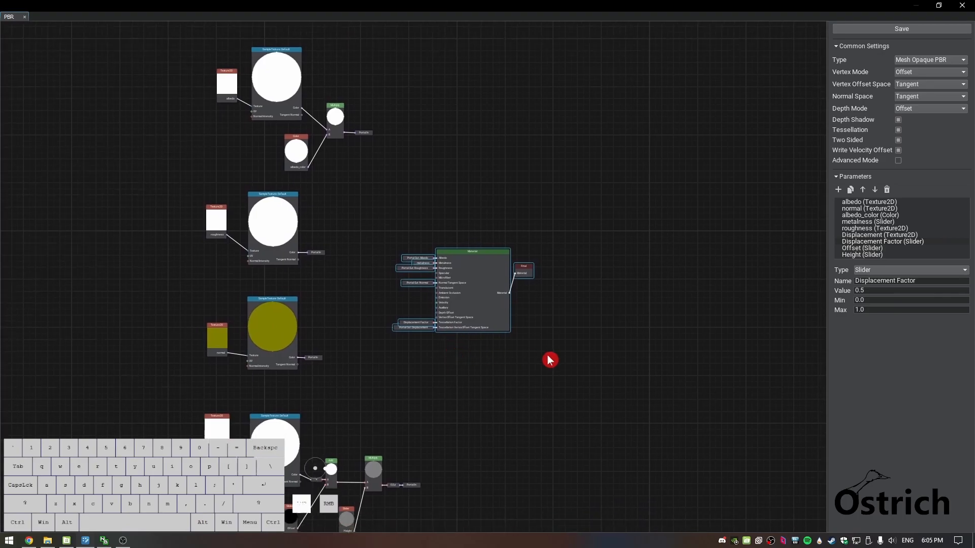
Collapse the Final node and place it directly beside the Material node's output
{"action": "scroll", "coordinate": [535, 282], "scroll_direction": "up", "scroll_amount": 1}
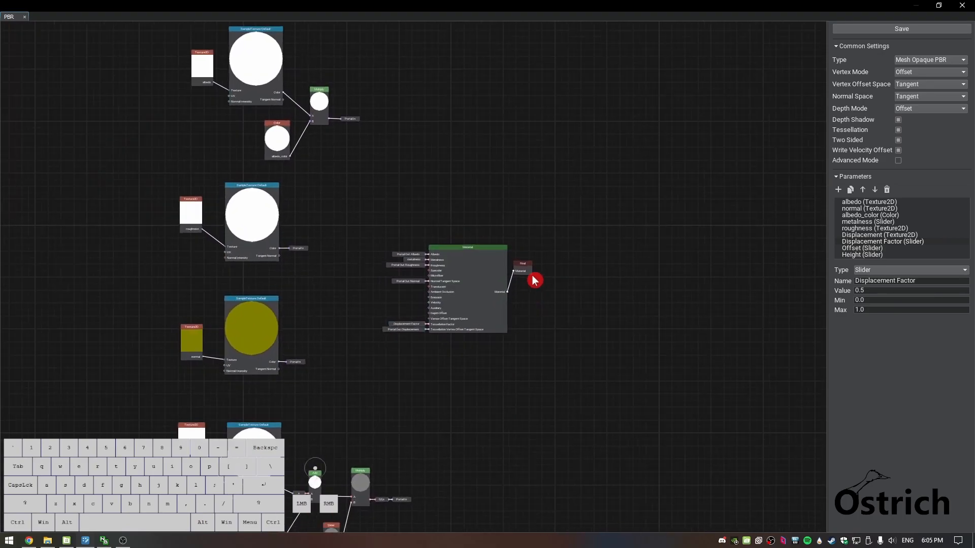
{"action": "left_click_drag", "start_coordinate": [518, 268], "coordinate": [516, 292]}
{"action": "scroll", "coordinate": [546, 322], "scroll_direction": "up", "scroll_amount": 3}
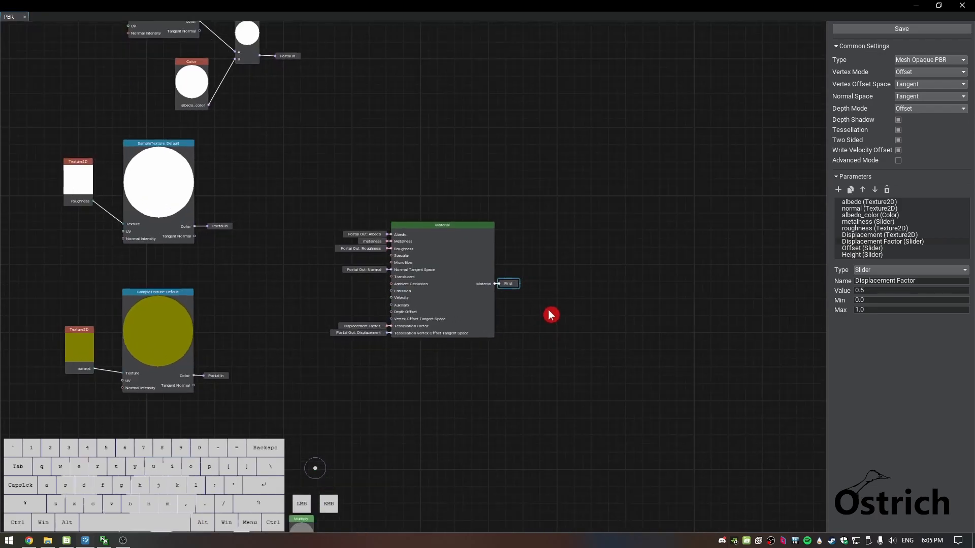
Save the finished PBR material graph and close the graph editor
{"action": "scroll", "coordinate": [551, 314], "scroll_direction": "down", "scroll_amount": 1}
{"action": "scroll", "coordinate": [583, 306], "scroll_direction": "down", "scroll_amount": 4}
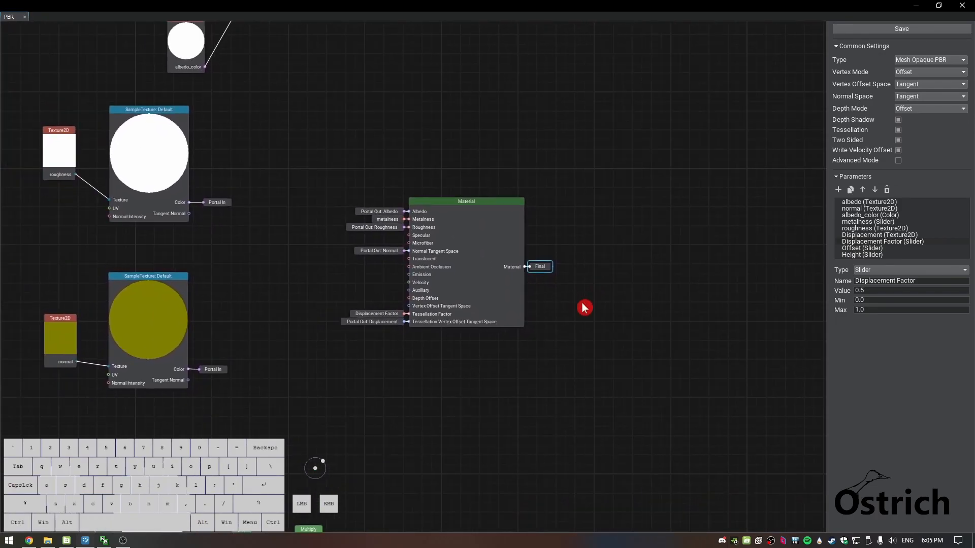
{"action": "scroll", "coordinate": [584, 305], "scroll_direction": "down", "scroll_amount": 2}
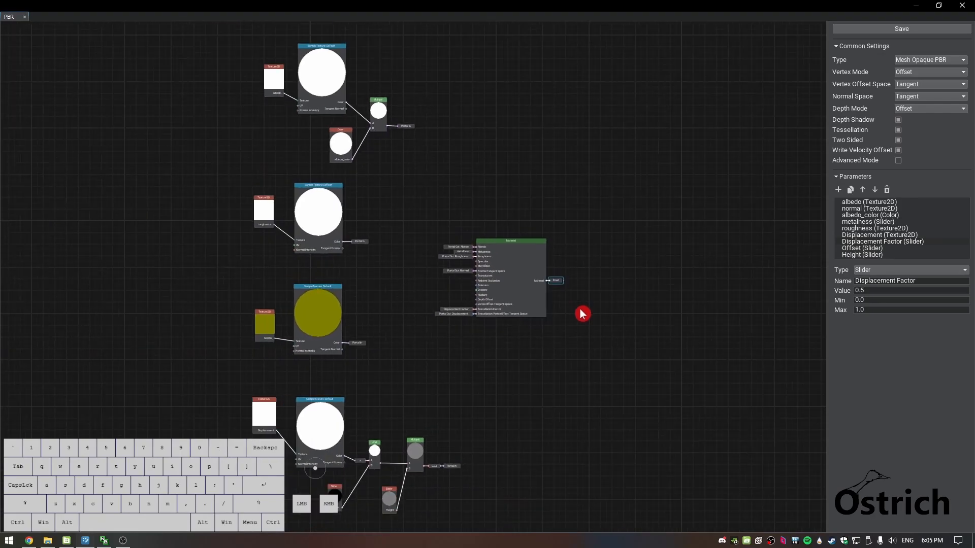
{"action": "scroll", "coordinate": [603, 363], "scroll_direction": "down", "scroll_amount": 2}
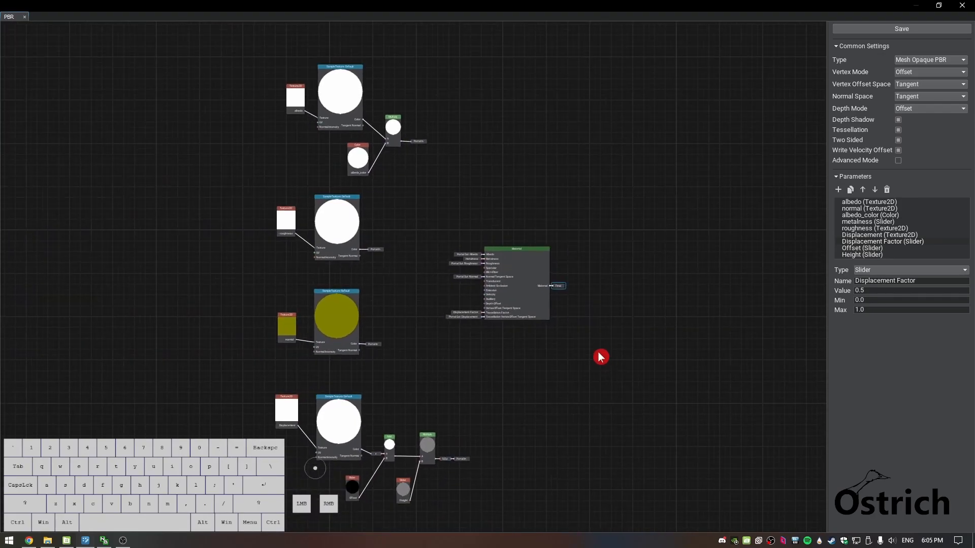
{"action": "left_click", "coordinate": [933, 29]}
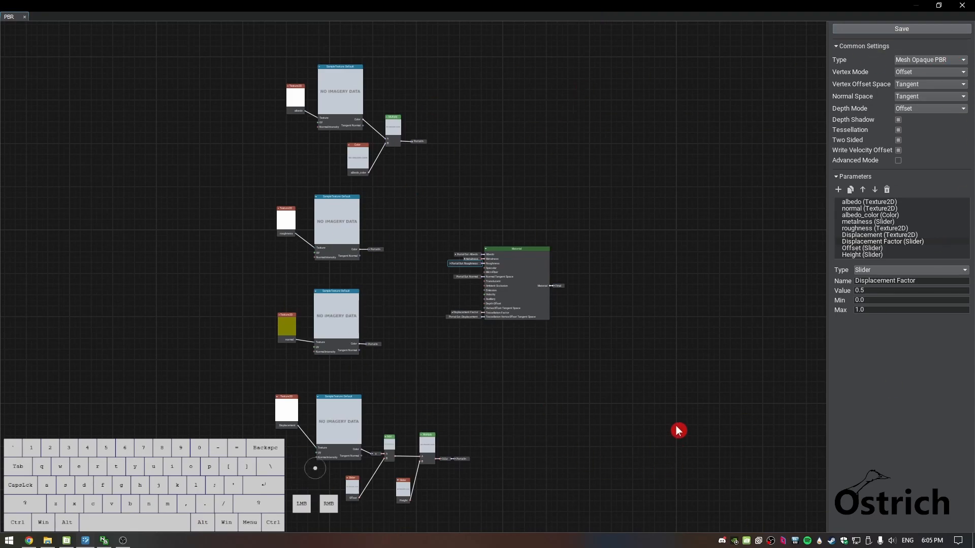
{"action": "left_click", "coordinate": [962, 6]}
Apply the PBR_0.mat child material to the upright wall in the scene
{"action": "left_click", "coordinate": [343, 449]}
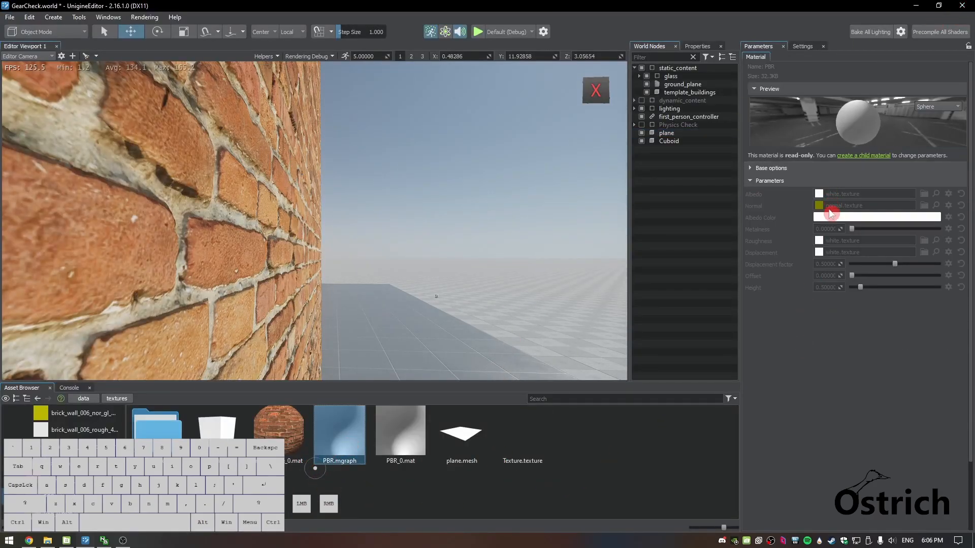
{"action": "left_click", "coordinate": [400, 432]}
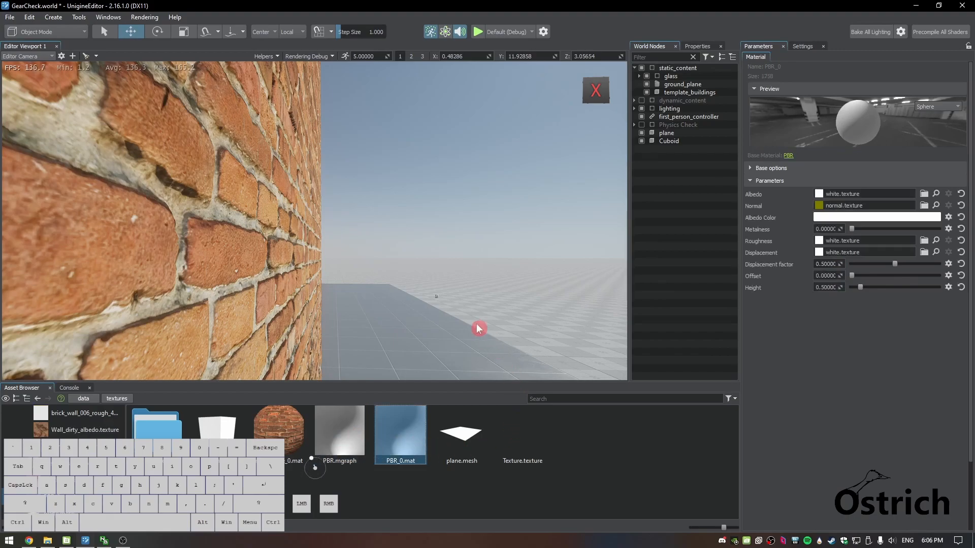
{"action": "right_click_drag", "start_coordinate": [463, 340], "coordinate": [419, 302]}
{"action": "key", "text": "s"}
{"action": "key", "text": "e"}
{"action": "key", "text": "d"}
{"action": "key", "text": "s"}
{"action": "left_click_drag", "start_coordinate": [400, 431], "coordinate": [330, 235]}
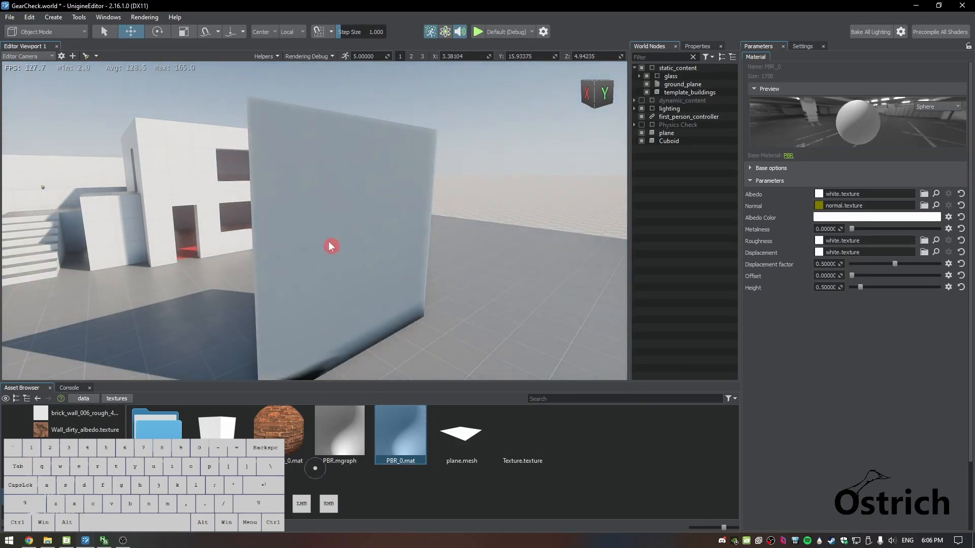
From the inner textures folder, assign brick_wall_006_diff_4k.jpg to Albedo and brick_wall_006_disp_4k_0.png to Displacement
{"action": "key", "text": "d"}
{"action": "right_click_drag", "start_coordinate": [508, 214], "coordinate": [474, 201]}
{"action": "key", "text": "a"}
{"action": "key", "text": "q"}
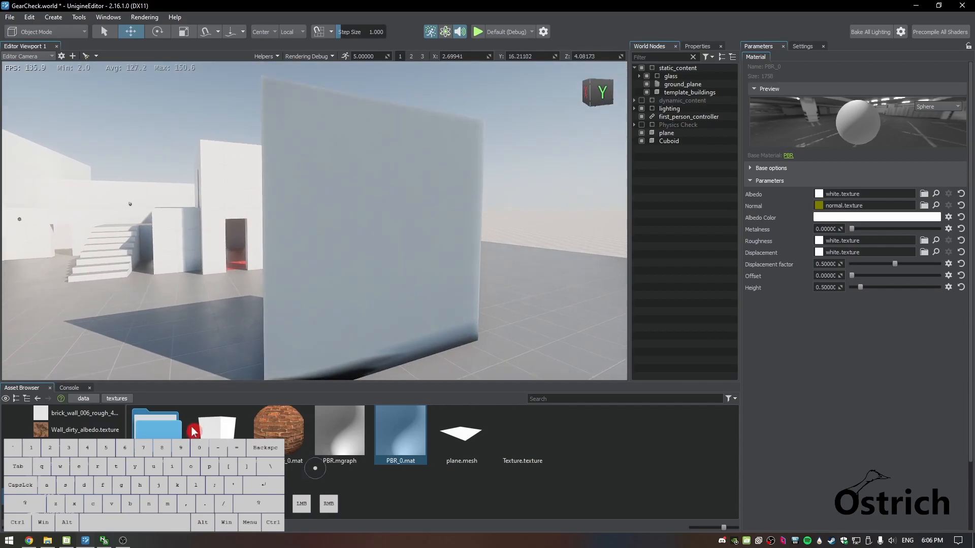
{"action": "double_click", "coordinate": [176, 433]}
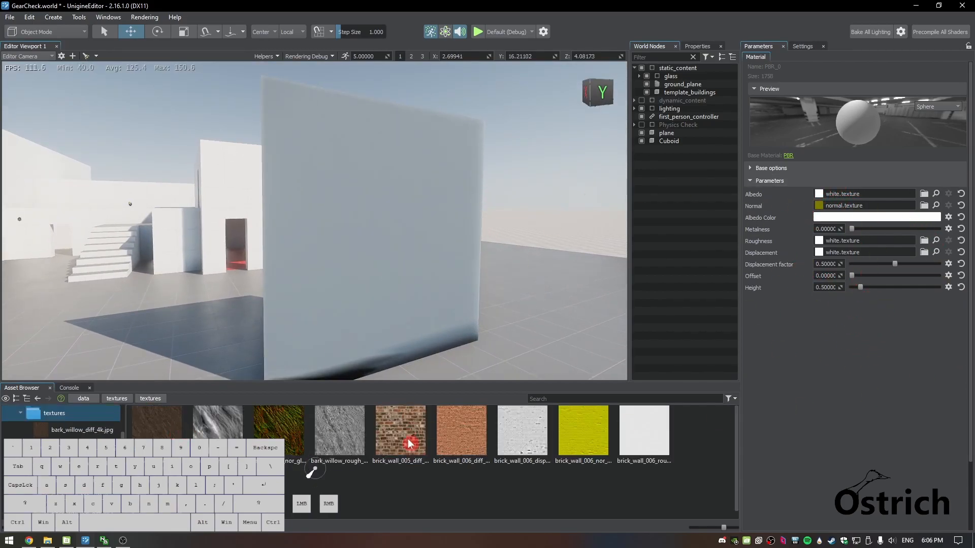
{"action": "left_click_drag", "start_coordinate": [405, 453], "coordinate": [835, 197]}
{"action": "left_click", "coordinate": [450, 435]}
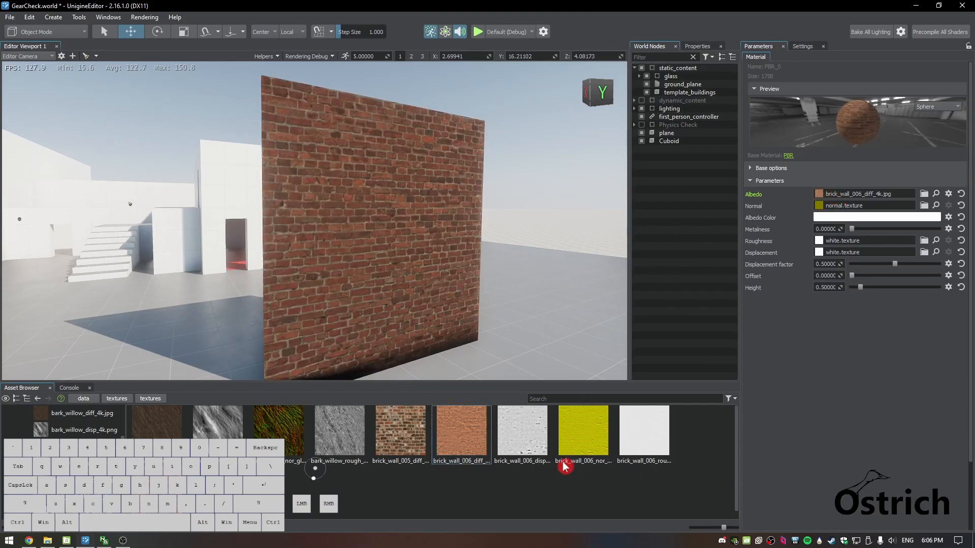
{"action": "left_click_drag", "start_coordinate": [528, 428], "coordinate": [811, 294]}
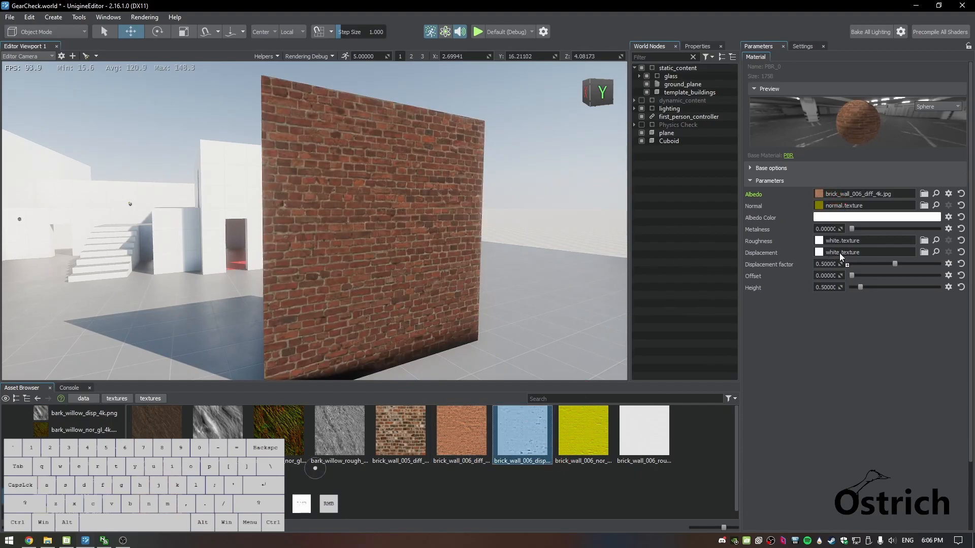
{"action": "left_click_drag", "start_coordinate": [841, 256], "coordinate": [841, 253]}
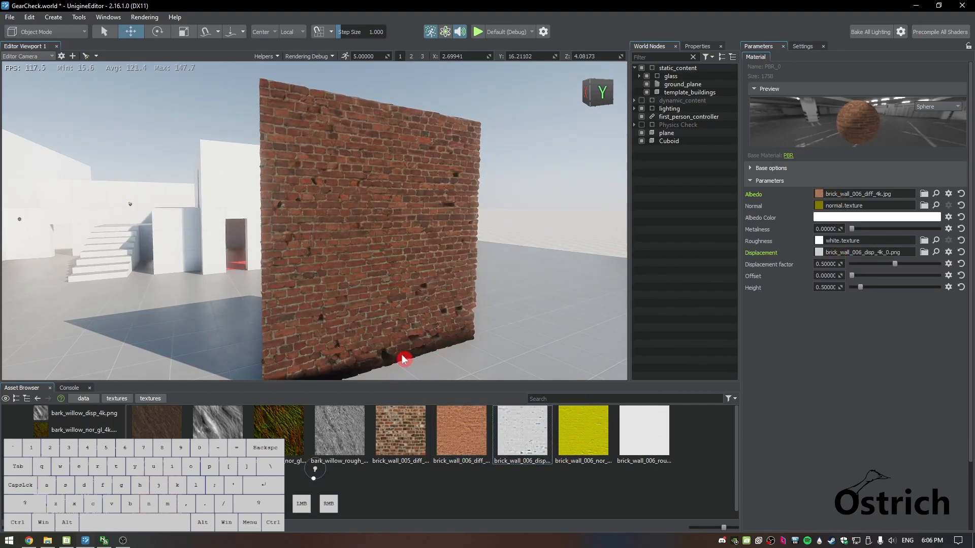
Assign brick_wall_006_nor_gl_4k.jpg to the Normal slot and brick_wall_006_rough_4k.jpg to the Roughness slot
{"action": "left_click_drag", "start_coordinate": [576, 431], "coordinate": [769, 263]}
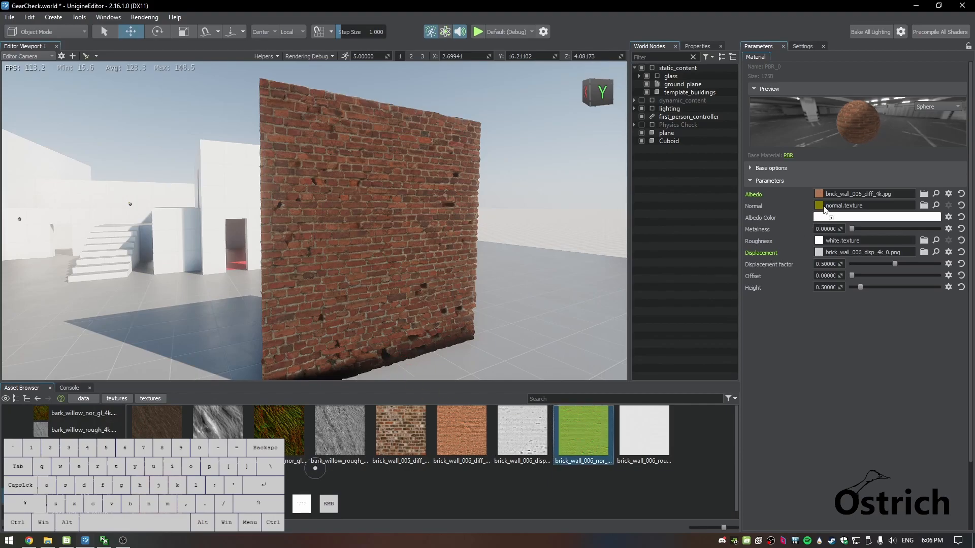
{"action": "left_click_drag", "start_coordinate": [825, 208], "coordinate": [825, 208]}
{"action": "left_click_drag", "start_coordinate": [642, 463], "coordinate": [780, 303]}
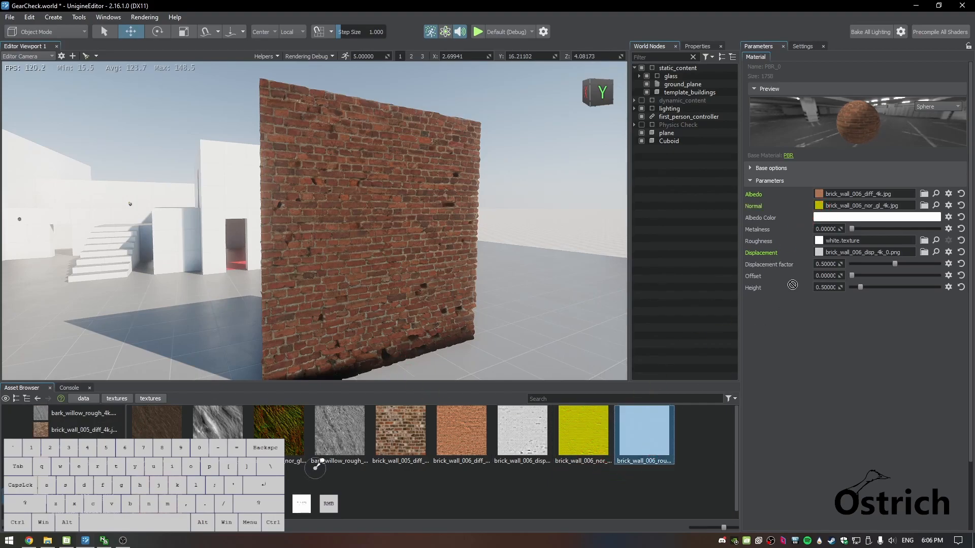
{"action": "left_click_drag", "start_coordinate": [845, 245], "coordinate": [843, 241]}
Inspect the displaced edge of the brick wall up close and lower the Displacement factor to 0
{"action": "right_click_drag", "start_coordinate": [406, 283], "coordinate": [488, 307]}
{"action": "key", "text": "w"}
{"action": "key", "text": "w"}
{"action": "key", "text": "a"}
{"action": "key", "text": "q"}
{"action": "key", "text": "d"}
{"action": "key", "text": "s"}
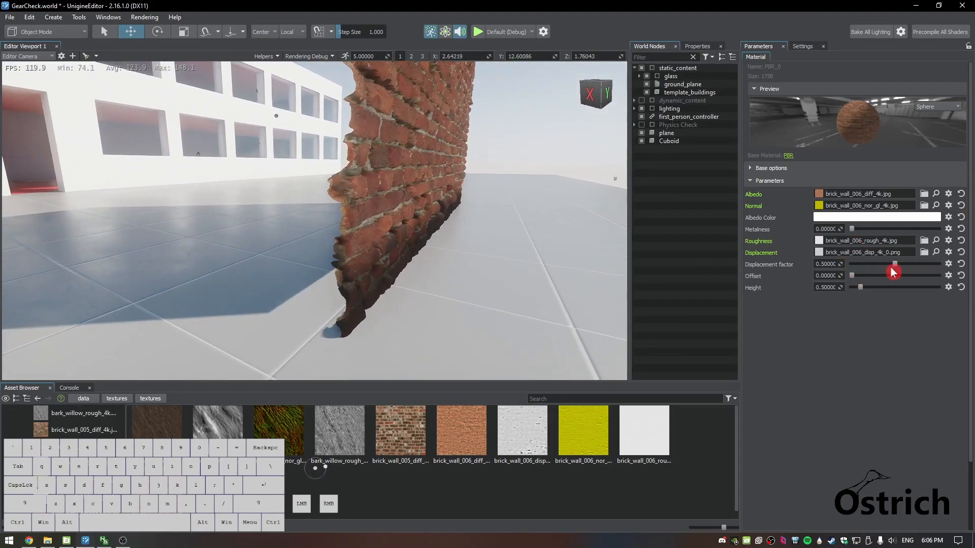
{"action": "left_click_drag", "start_coordinate": [896, 266], "coordinate": [827, 270]}
Raise the Displacement factor to 1 while viewing the brick surface up close
{"action": "right_click_drag", "start_coordinate": [528, 207], "coordinate": [492, 191]}
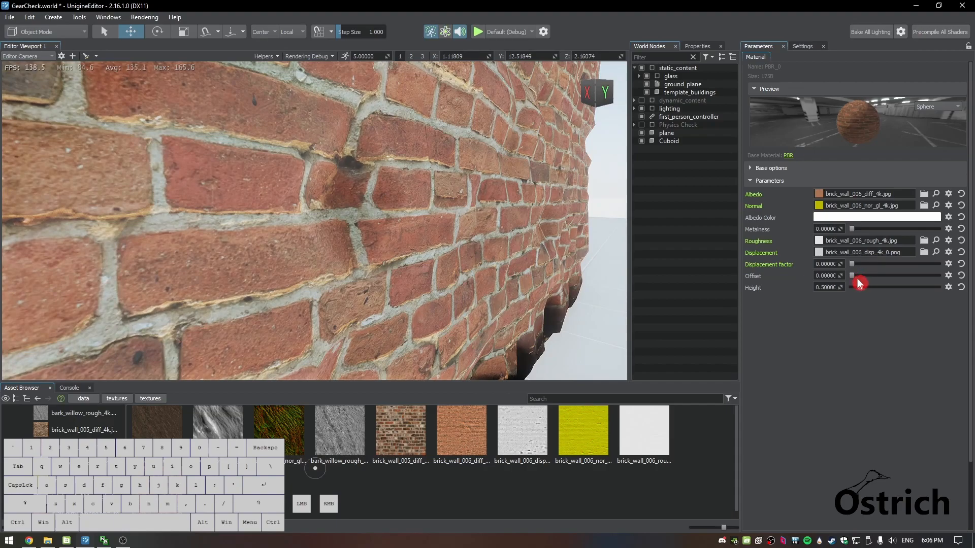
{"action": "left_click_drag", "start_coordinate": [855, 268], "coordinate": [938, 268]}
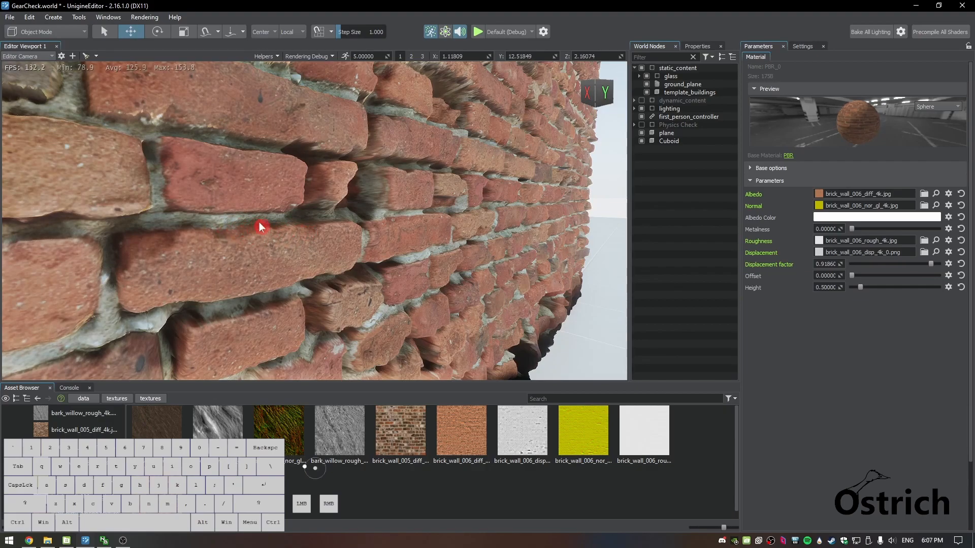
{"action": "left_click_drag", "start_coordinate": [932, 267], "coordinate": [952, 268]}
{"action": "left_click", "coordinate": [832, 265]}
Set the material's Height to 0 and view the wall from its edge
{"action": "right_click_drag", "start_coordinate": [559, 274], "coordinate": [525, 284]}
{"action": "key", "text": "d"}
{"action": "key", "text": "q"}
{"action": "left_click_drag", "start_coordinate": [860, 287], "coordinate": [741, 287]}
{"action": "key", "text": "a"}
{"action": "right_click_drag", "start_coordinate": [347, 264], "coordinate": [472, 258]}
{"action": "key", "text": "a"}
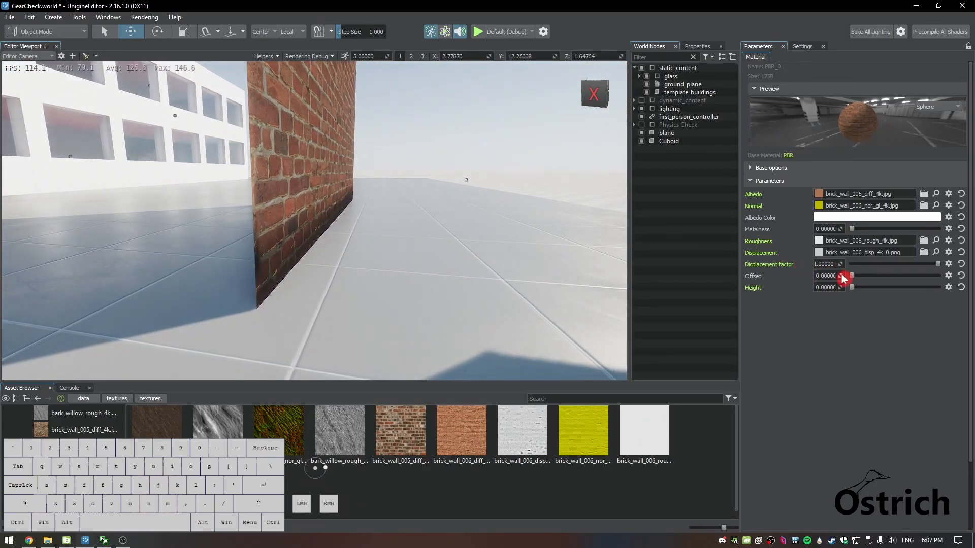
Raise the material's Height to about 0.145 and set the Offset to -1 to test the wall's shift
{"action": "mouse_move", "coordinate": [852, 290]}
{"action": "left_mouse_down"}
{"action": "mouse_move", "coordinate": [944, 286]}
{"action": "mouse_move", "coordinate": [856, 291]}
{"action": "mouse_move", "coordinate": [856, 277]}
{"action": "left_mouse_up"}
{"action": "left_click_drag", "start_coordinate": [855, 282], "coordinate": [826, 276]}
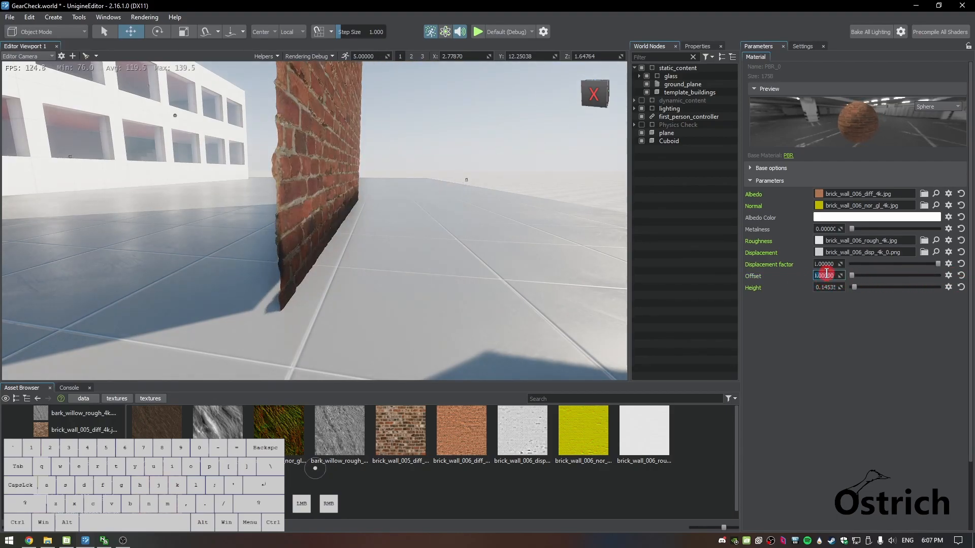
{"action": "type", "text": "-1"}
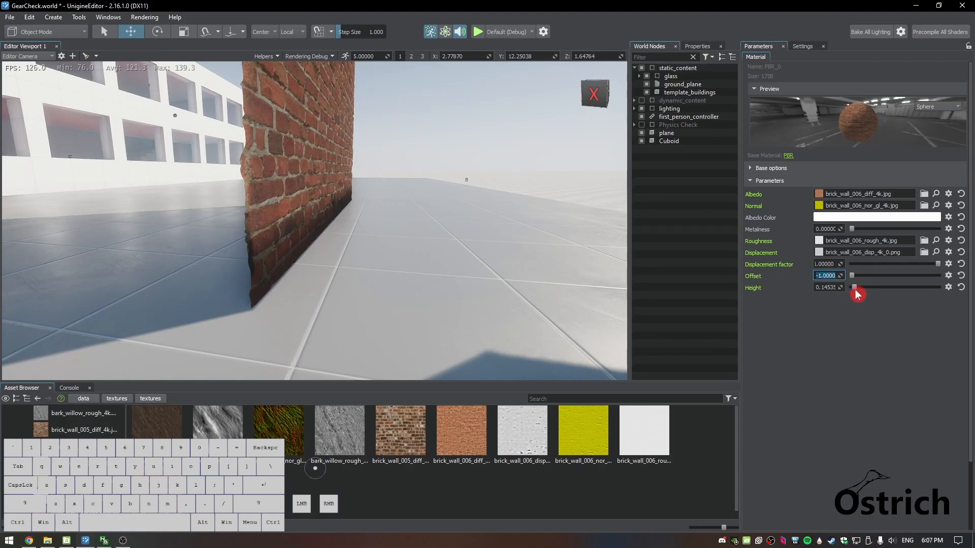
Try a Height of about 2.97, undo it, and set the Offset back to 0
{"action": "left_click_drag", "start_coordinate": [868, 292], "coordinate": [906, 278]}
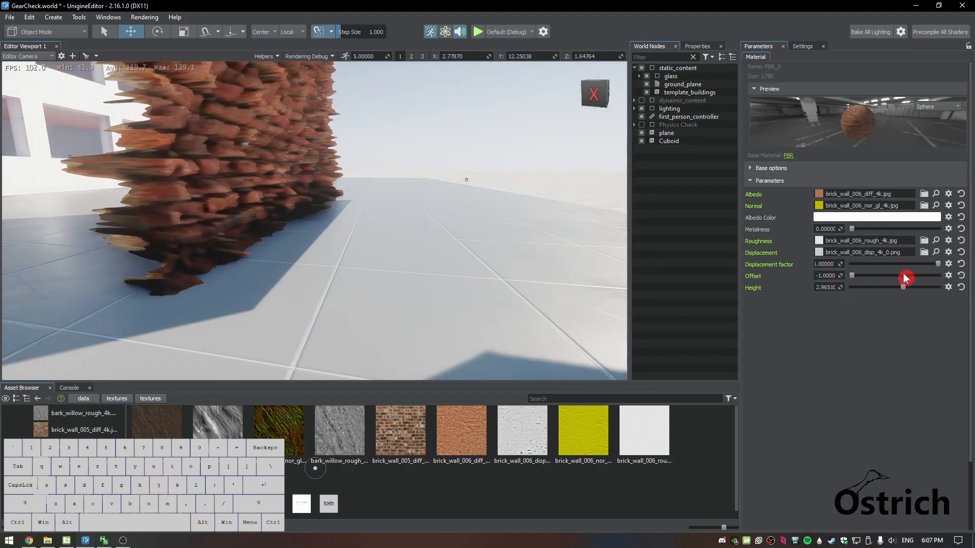
{"action": "key", "text": "ctrl+z"}
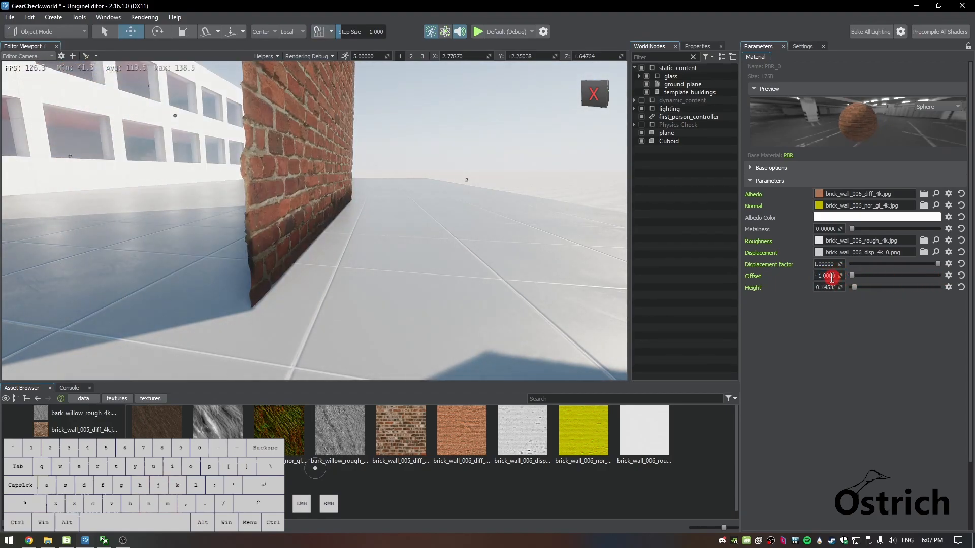
{"action": "type", "text": "0"}
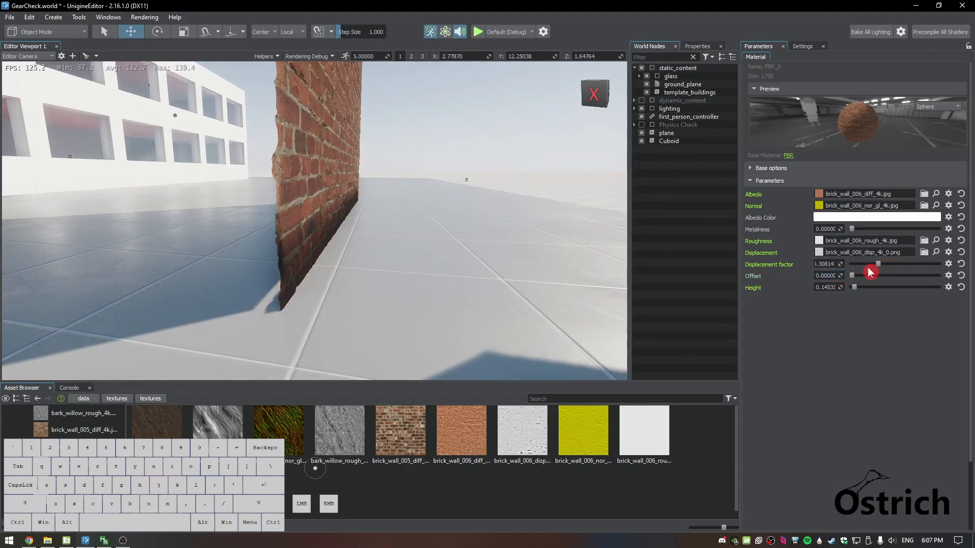
Set the brick material's Height to 0.2
{"action": "left_click_drag", "start_coordinate": [862, 287], "coordinate": [857, 291]}
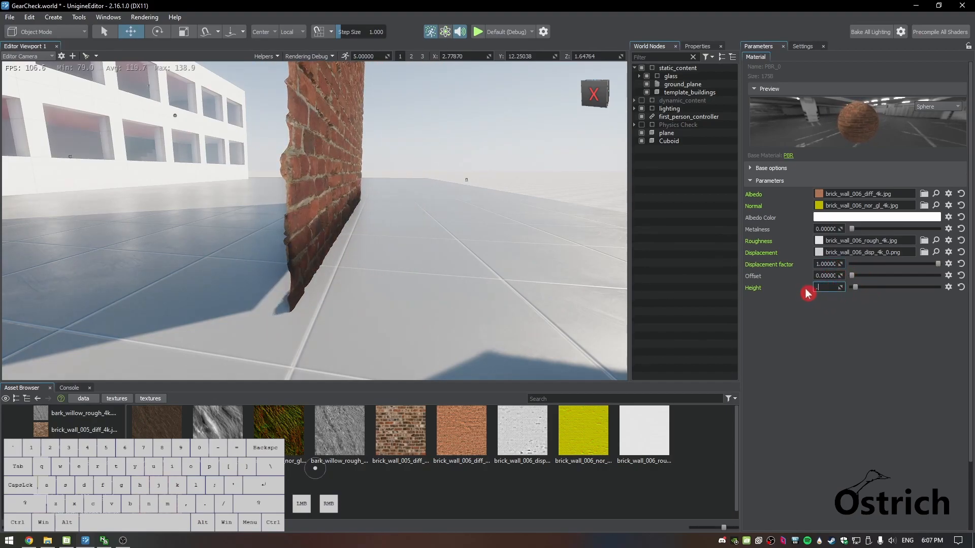
{"action": "type", "text": ".05"}
{"action": "key", "text": "BackSpace"}
{"action": "key", "text": "BackSpace"}
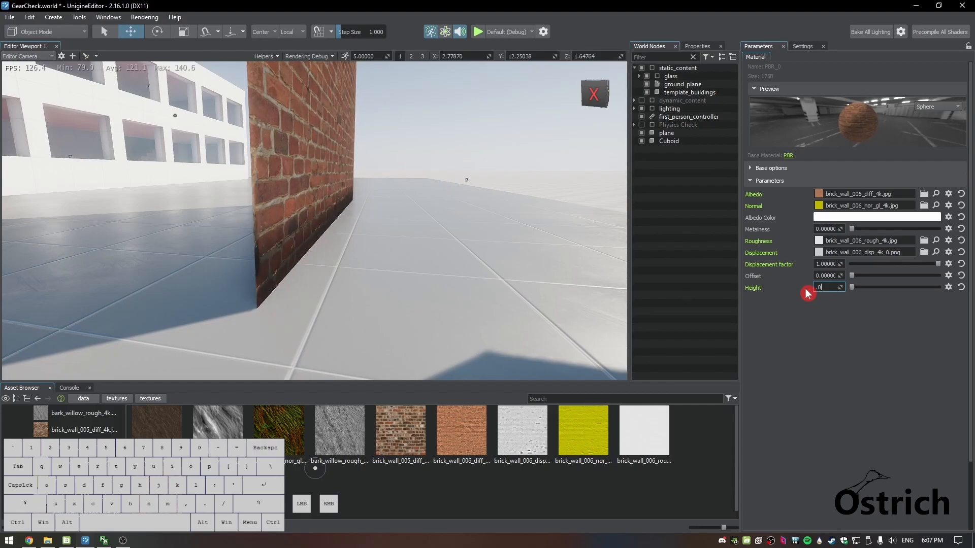
{"action": "type", "text": "1"}
{"action": "key", "text": "BackSpace"}
{"action": "type", "text": "2"}
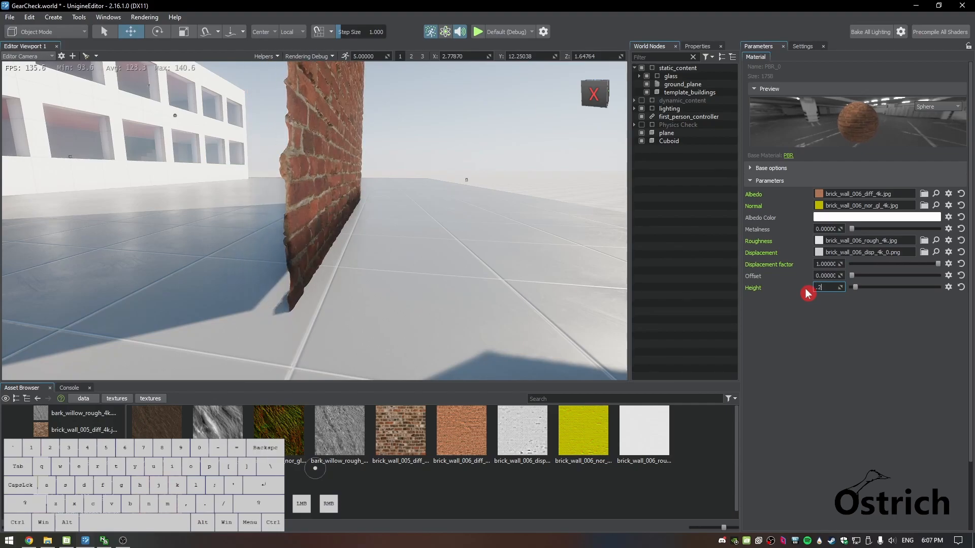
Examine the displaced brick wall from several angles and distances, moving back until the brick cuboid is in view
{"action": "right_click_drag", "start_coordinate": [561, 248], "coordinate": [535, 242]}
{"action": "key", "text": "d"}
{"action": "key", "text": "w"}
{"action": "key", "text": "s"}
{"action": "key", "text": "w"}
{"action": "key", "text": "q"}
{"action": "key", "text": "s"}
{"action": "key", "text": "e"}
{"action": "key", "text": "s"}
{"action": "key", "text": "a"}
{"action": "key", "text": "e"}
{"action": "key", "text": "w"}
{"action": "key", "text": "s"}
Open the upper-level textures folder and apply PBR_0.mat to the brick cuboid
{"action": "left_click", "coordinate": [116, 398]}
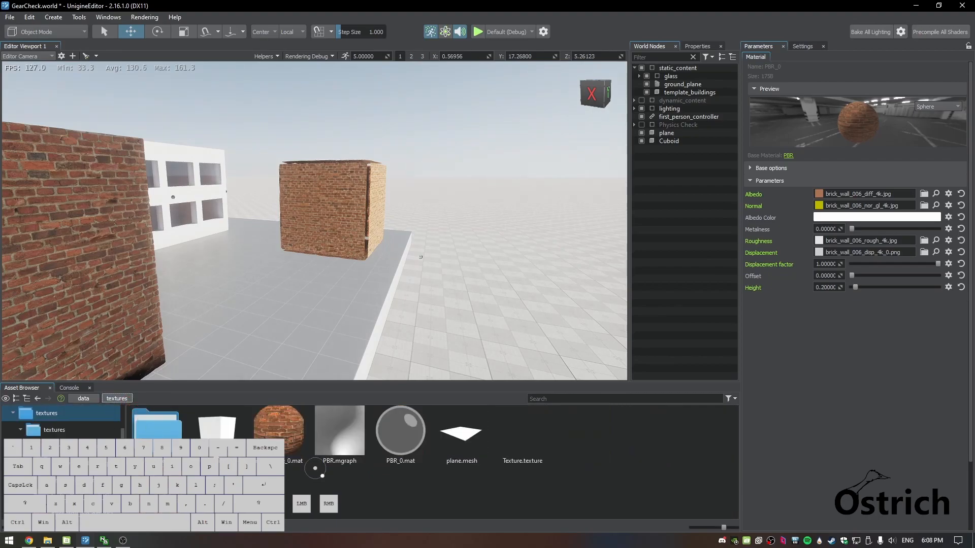
{"action": "left_click_drag", "start_coordinate": [353, 207], "coordinate": [200, 437]}
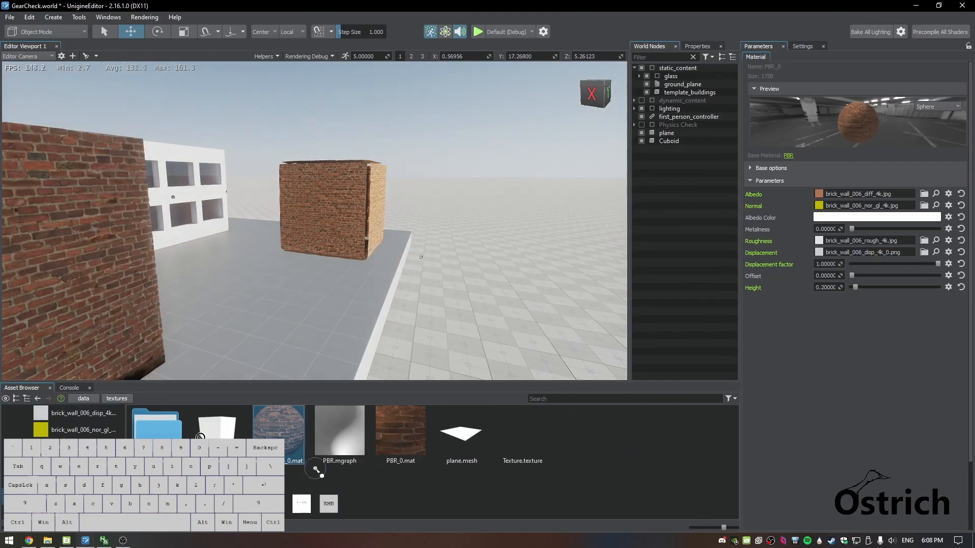
{"action": "right_click_drag", "start_coordinate": [240, 309], "coordinate": [203, 298]}
{"action": "key", "text": "w"}
{"action": "left_click_drag", "start_coordinate": [410, 464], "coordinate": [305, 287]}
{"action": "right_click_drag", "start_coordinate": [306, 287], "coordinate": [558, 295]}
Select the Cuboid node and set its scale to 1 on all three axes
{"action": "key", "text": "a"}
{"action": "key", "text": "w"}
{"action": "key", "text": "s"}
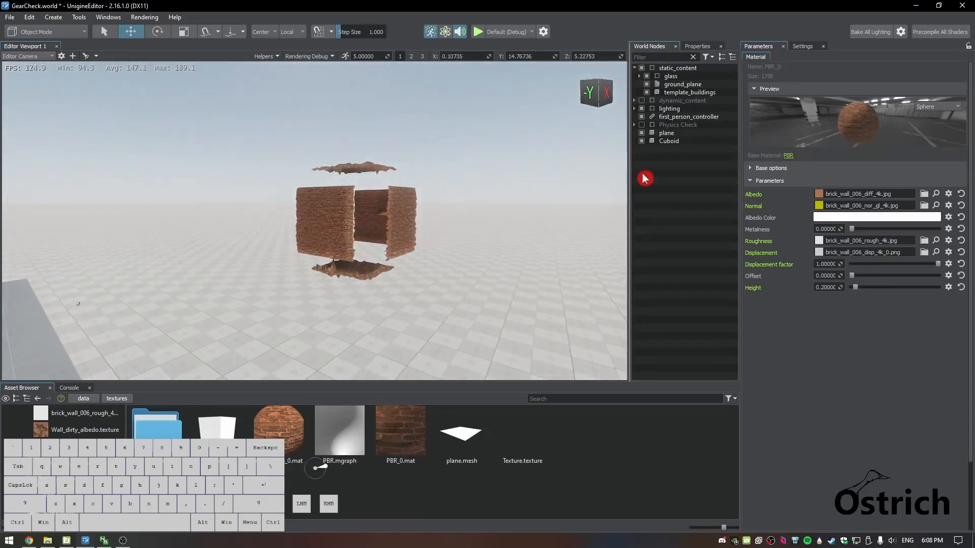
{"action": "left_click", "coordinate": [670, 142]}
{"action": "left_click_drag", "start_coordinate": [971, 83], "coordinate": [945, 83]}
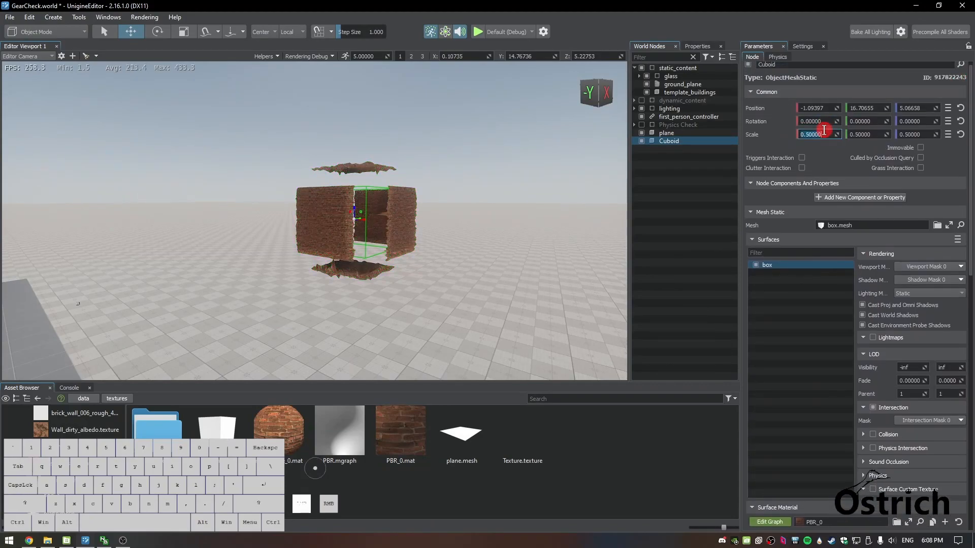
{"action": "type", "text": "1"}
{"action": "key", "text": "Tab"}
{"action": "type", "text": "1"}
{"action": "key", "text": "Tab"}
{"action": "type", "text": "1"}
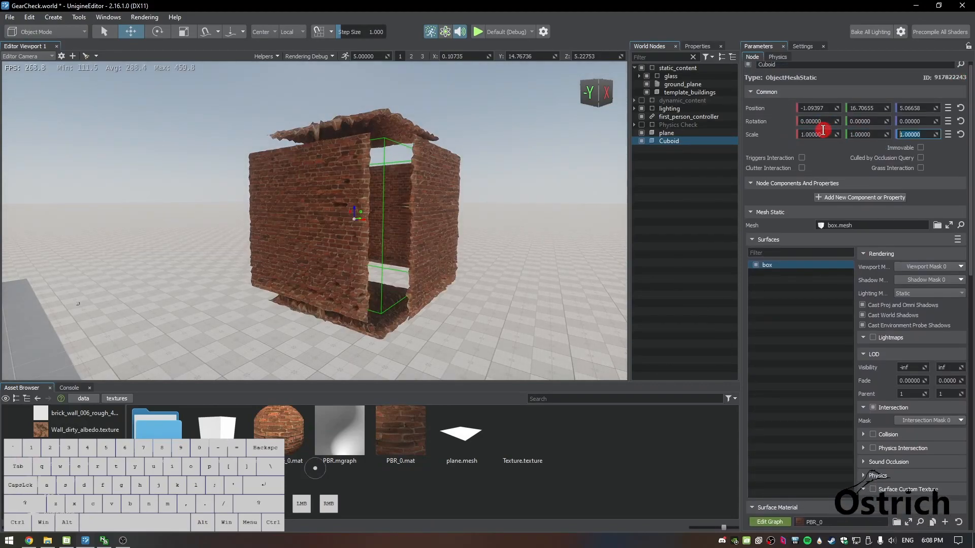
Lower the Height in the Cuboid's surface material to about 0.095 while facing the cuboid straight on
{"action": "key", "text": "d"}
{"action": "right_click_drag", "start_coordinate": [618, 184], "coordinate": [428, 183]}
{"action": "key", "text": "w"}
{"action": "key", "text": "w"}
{"action": "key", "text": "s"}
{"action": "key", "text": "s"}
{"action": "key", "text": "e"}
{"action": "left_click_drag", "start_coordinate": [971, 143], "coordinate": [970, 335]}
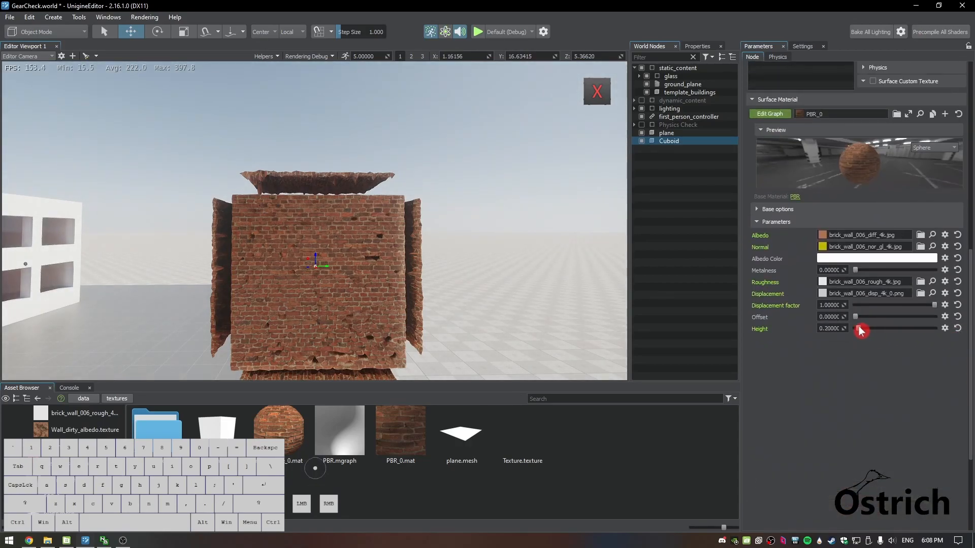
{"action": "left_click_drag", "start_coordinate": [860, 331], "coordinate": [859, 332]}
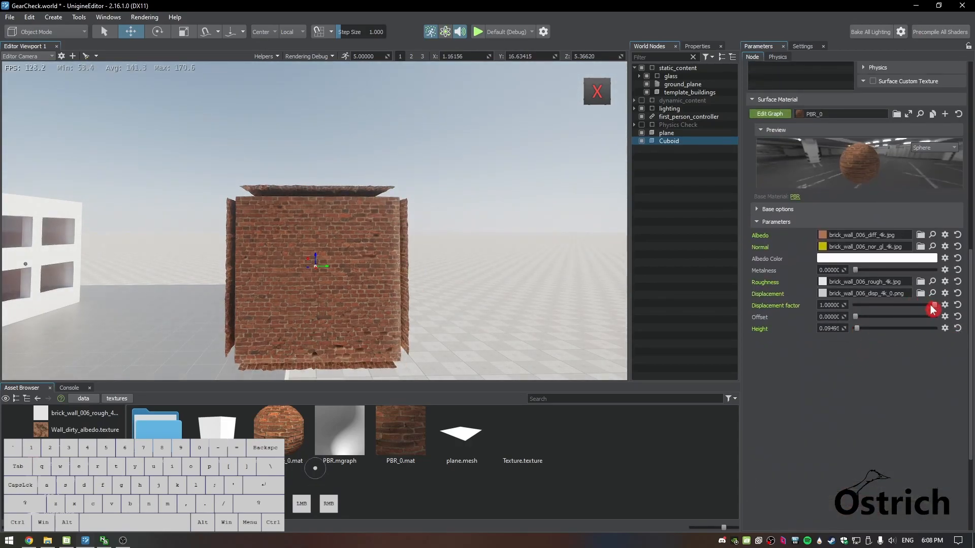
Inspect the brick wall up close while varying the Displacement factor, bringing it back to 1
{"action": "key", "text": "w"}
{"action": "right_click_drag", "start_coordinate": [297, 311], "coordinate": [348, 277]}
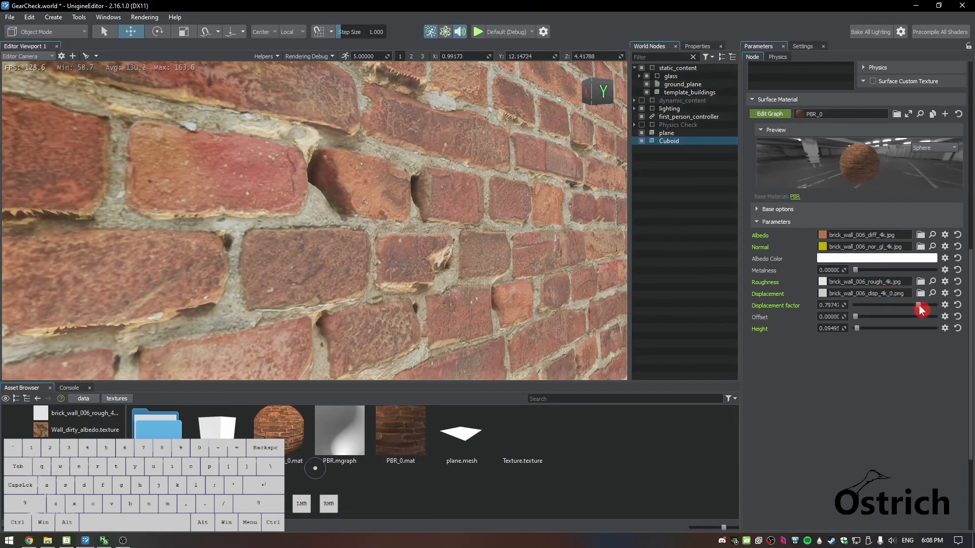
{"action": "right_click_drag", "start_coordinate": [448, 234], "coordinate": [453, 254]}
{"action": "key", "text": "s"}
{"action": "key", "text": "w"}
{"action": "key", "text": "s"}
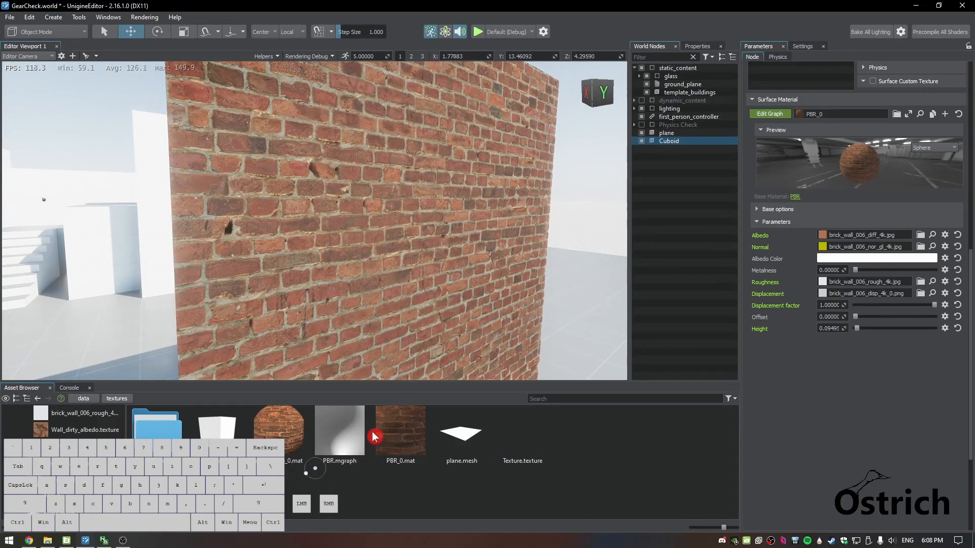
Review the material graph from PBR.mgraph and again from PBR_0.mat, closing the graph editor each time
{"action": "left_click", "coordinate": [394, 436]}
{"action": "right_click", "coordinate": [402, 430]}
{"action": "left_click", "coordinate": [335, 440]}
{"action": "double_click", "coordinate": [334, 439]}
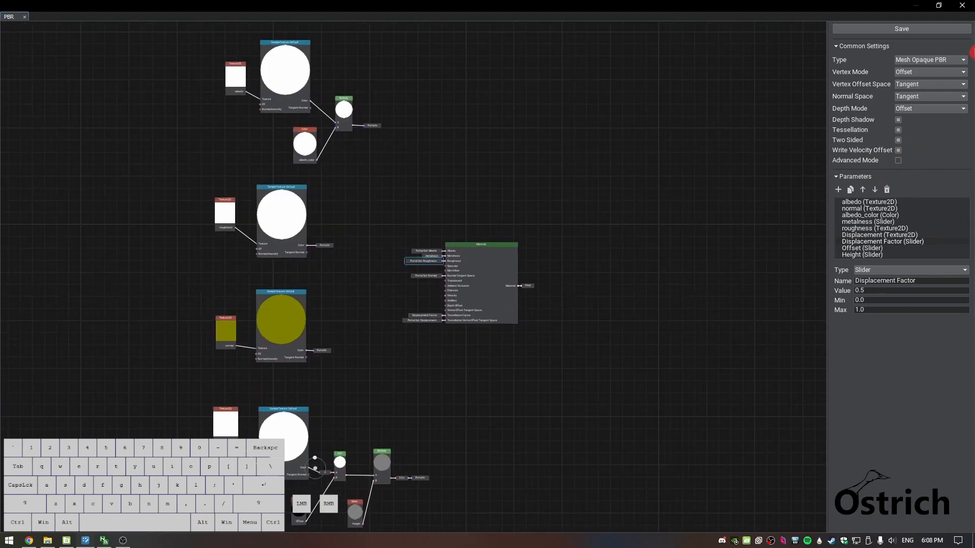
{"action": "left_click", "coordinate": [963, 6]}
{"action": "double_click", "coordinate": [401, 440]}
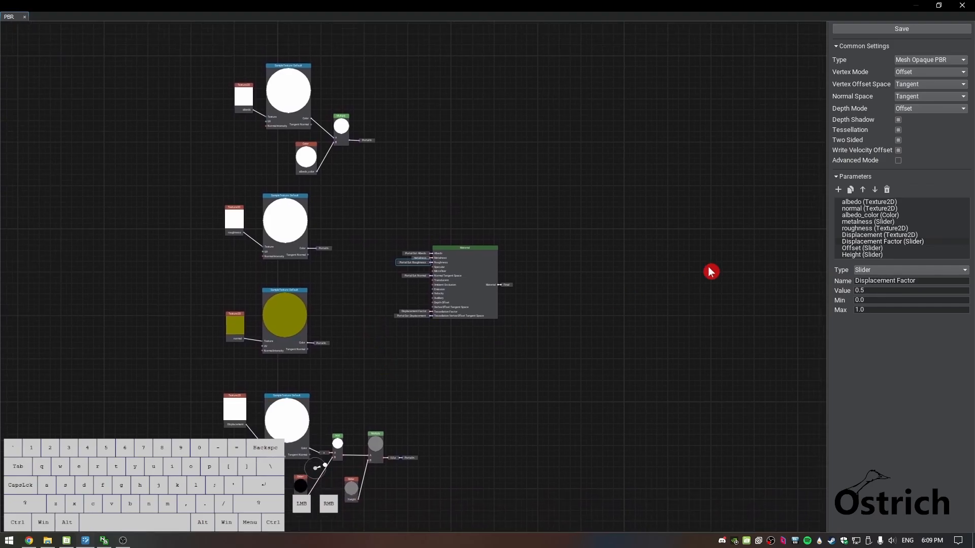
{"action": "left_click", "coordinate": [962, 6]}
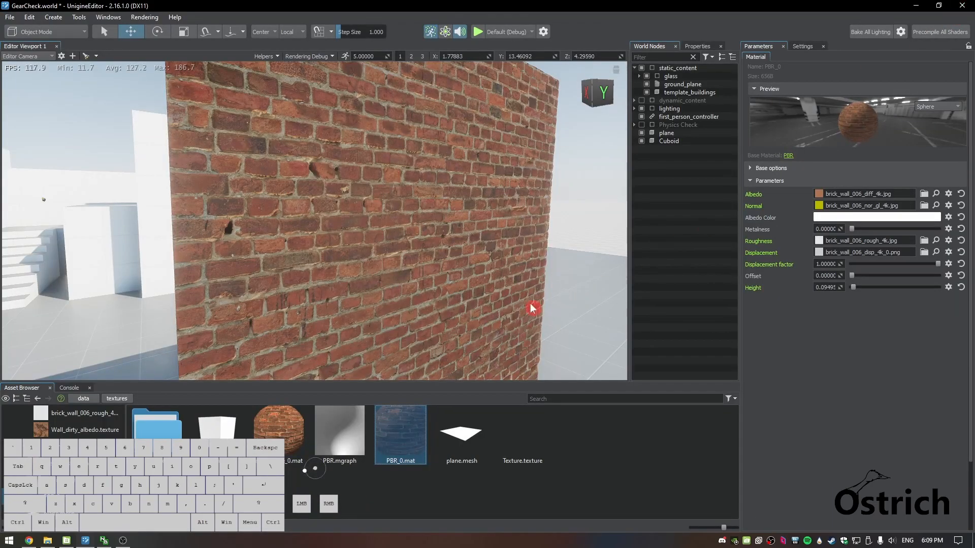
Raise the Height of PBR_0 to exaggerate the displacement on the brick wall
{"action": "right_click_drag", "start_coordinate": [378, 346], "coordinate": [342, 286]}
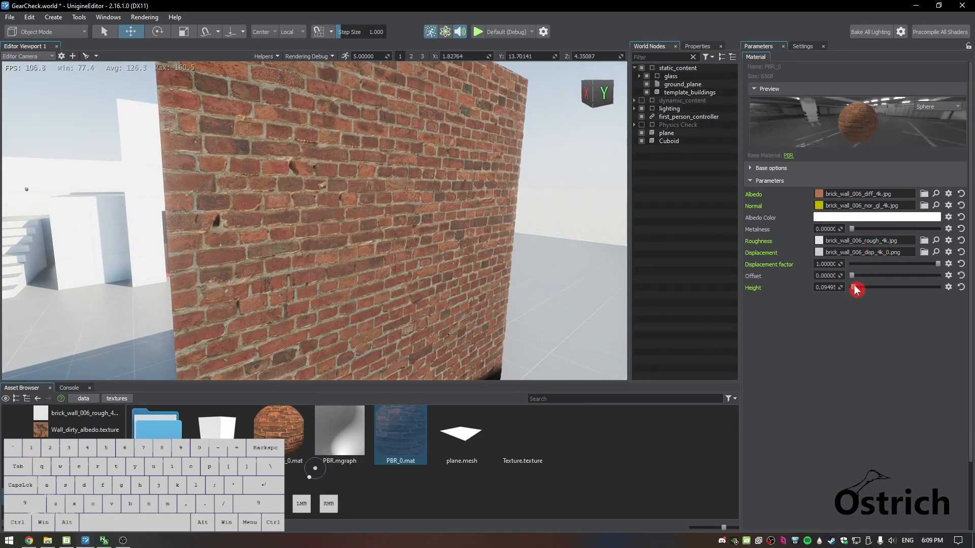
{"action": "mouse_move", "coordinate": [858, 291]}
{"action": "left_mouse_down"}
{"action": "mouse_move", "coordinate": [890, 289]}
{"action": "mouse_move", "coordinate": [869, 289]}
{"action": "left_mouse_up"}
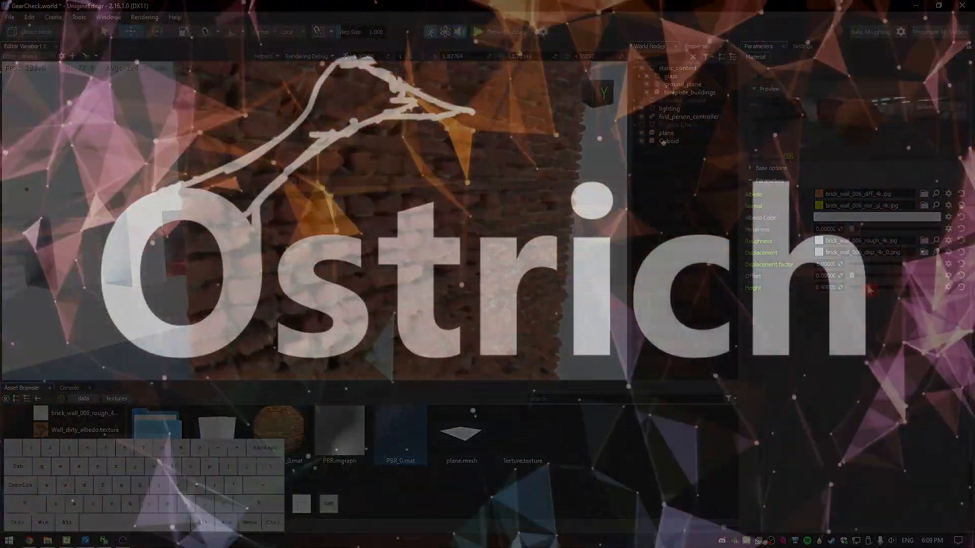